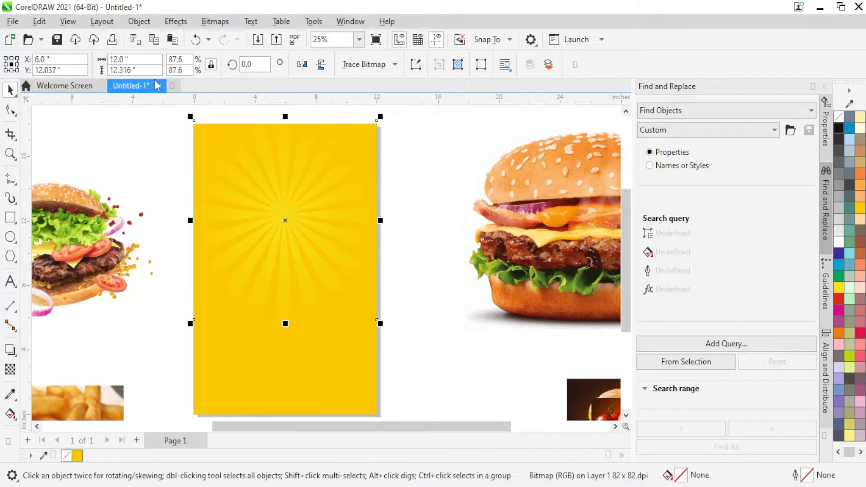
# Enlarge the sunburst image to about 18.9 × 19.4 inches and position it over the upper part of the yellow page
pyautogui.keyDown('shift'); pyautogui.click(325, 353); pyautogui.keyUp('shift')
pyautogui.click(426, 304)
pyautogui.click(285, 214)
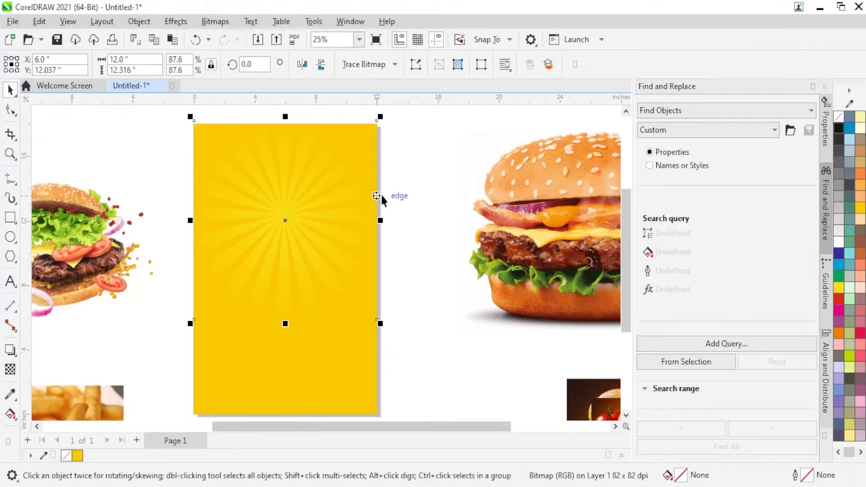
pyautogui.click(402, 185)
pyautogui.click(286, 211)
pyautogui.moveTo(379, 322); pyautogui.dragTo(433, 359)
pyautogui.moveTo(331, 287); pyautogui.dragTo(334, 265)
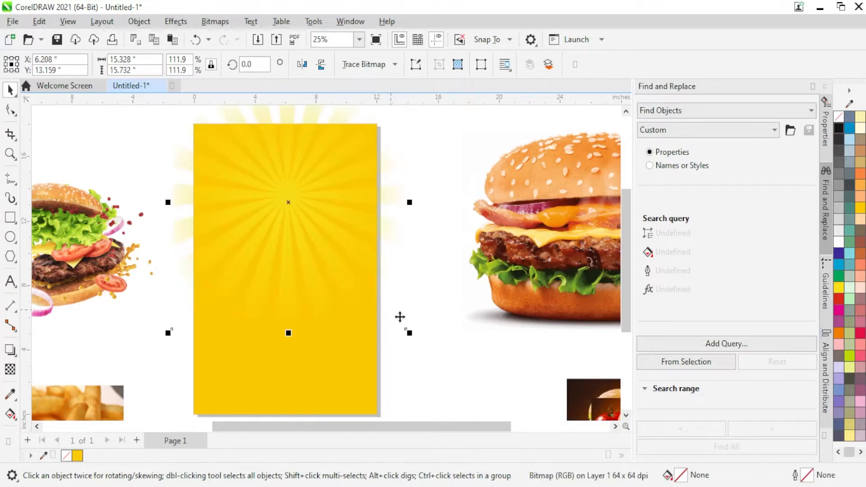
pyautogui.moveTo(409, 333); pyautogui.dragTo(437, 363)
pyautogui.moveTo(350, 278); pyautogui.dragTo(349, 290)
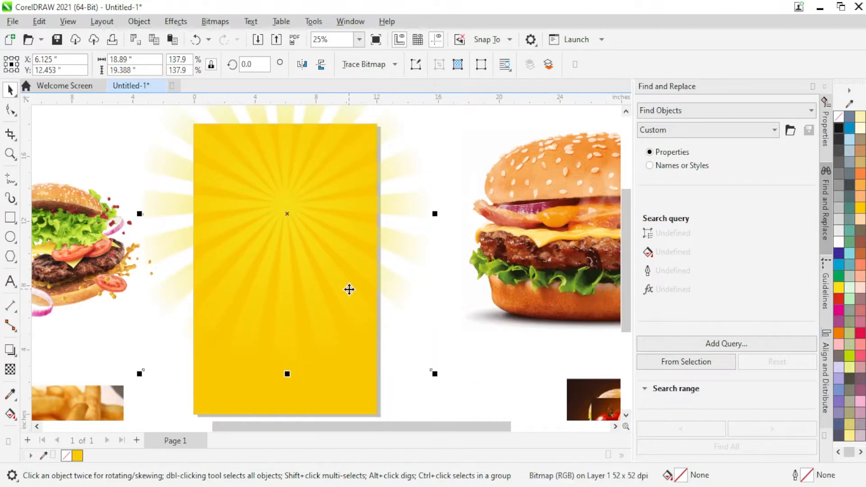
# PowerClip the sunburst image inside the yellow background rectangle
pyautogui.rightClick(299, 212)
pyautogui.click(352, 282)
pyautogui.click(344, 400)
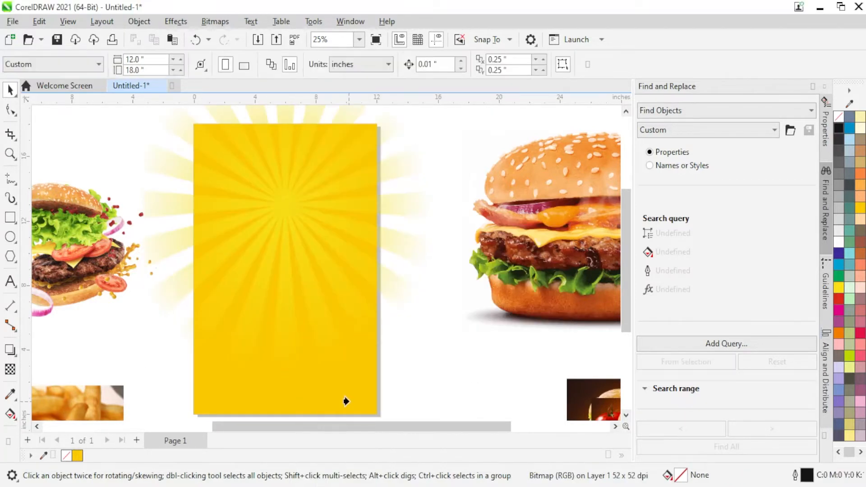
pyautogui.click(421, 360)
pyautogui.press('F4')
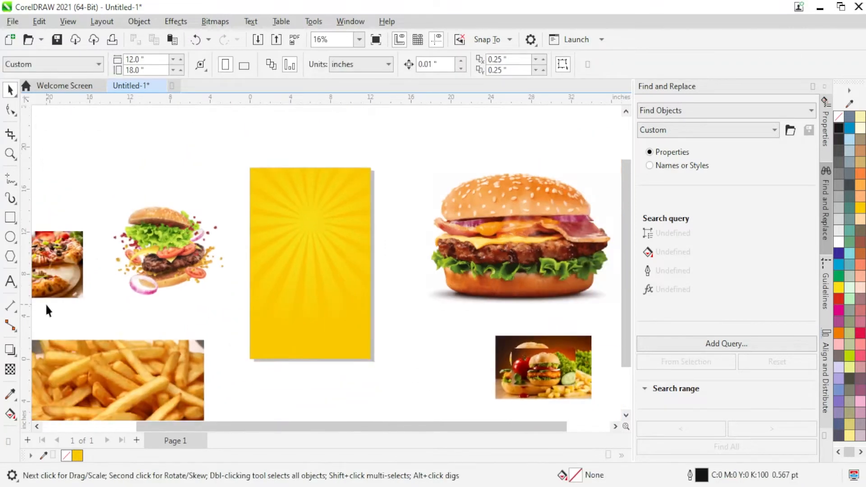
# Draw a rectangle about 12 × 10.3 inches from the page's lower-left corner, covering the lower part of the poster
pyautogui.click(10, 218)
pyautogui.scroll(1, 415, 311)
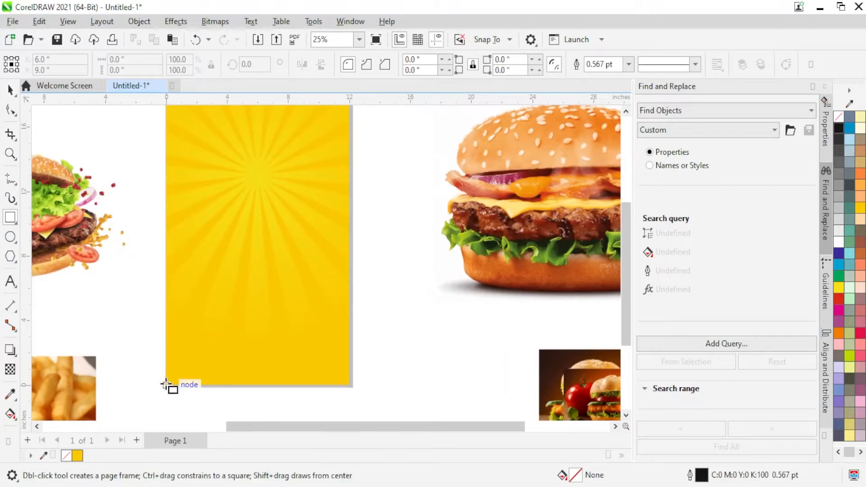
pyautogui.moveTo(167, 386); pyautogui.dragTo(353, 222)
pyautogui.scroll(-1, 228, 307)
pyautogui.scroll(1, 308, 219)
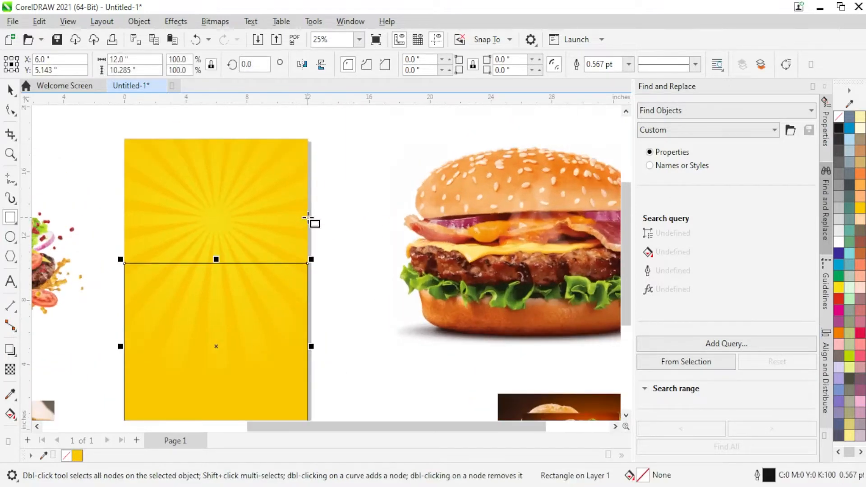
# Draw a circle centred horizontally on the poster and enlarge it to about 15.8 inches so it overlaps the rectangle's upper edge
pyautogui.click(10, 237)
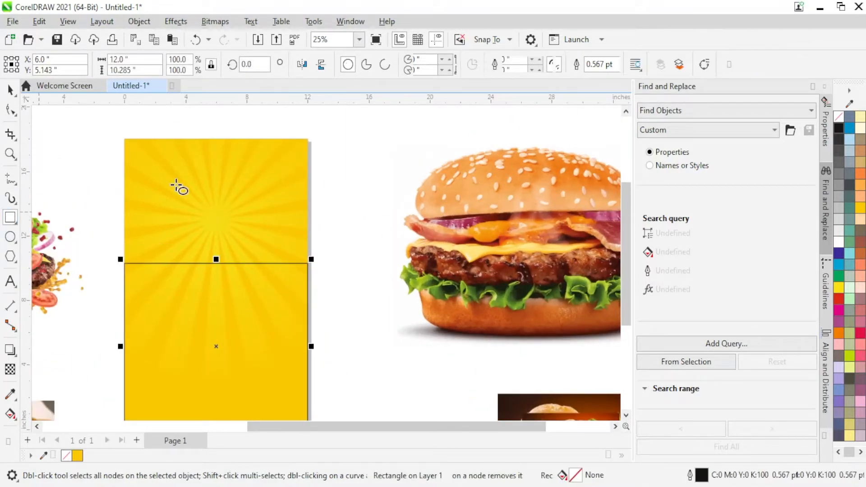
pyautogui.moveTo(109, 183); pyautogui.dragTo(182, 256)
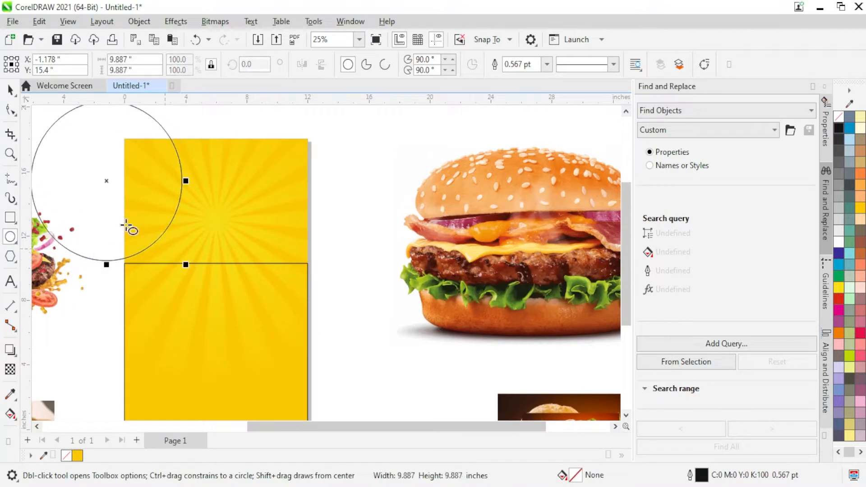
pyautogui.press('space')
pyautogui.keyDown('shift'); pyautogui.click(261, 236); pyautogui.keyUp('shift')
pyautogui.press('c')
pyautogui.click(335, 244)
pyautogui.click(271, 233)
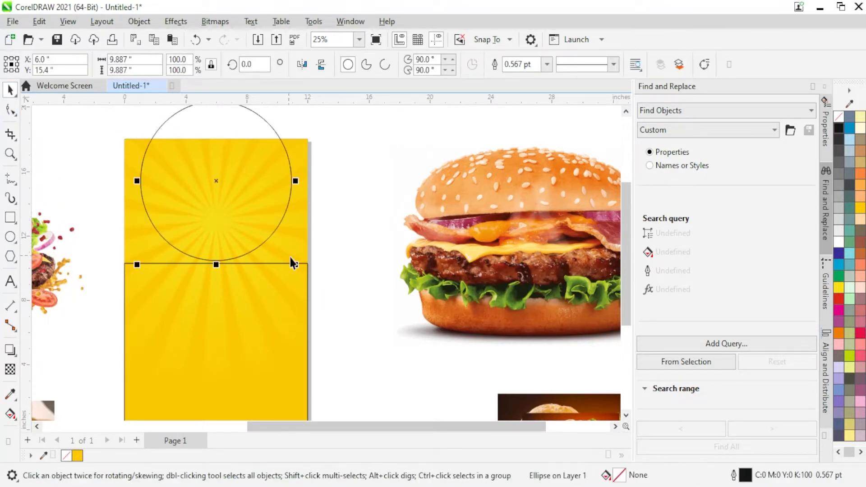
pyautogui.moveTo(296, 265); pyautogui.dragTo(344, 314)
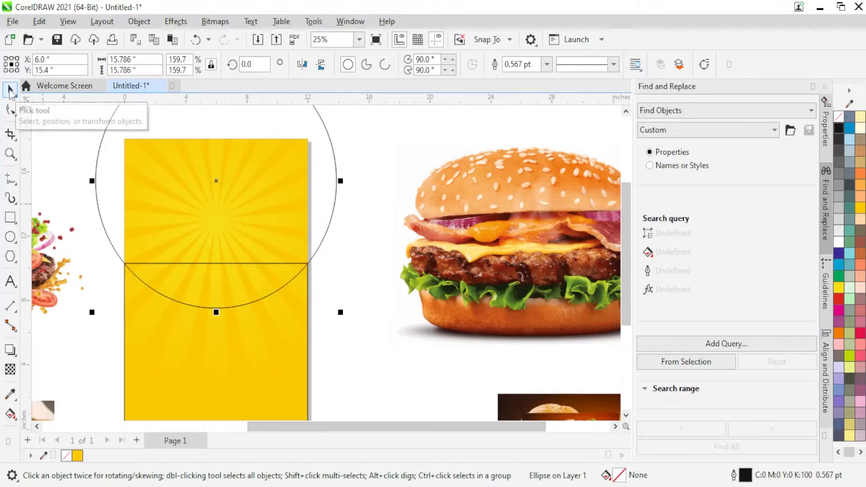
# Create a blue shape with Smart Fill from the part of the rectangle below the circle
pyautogui.click(6, 422)
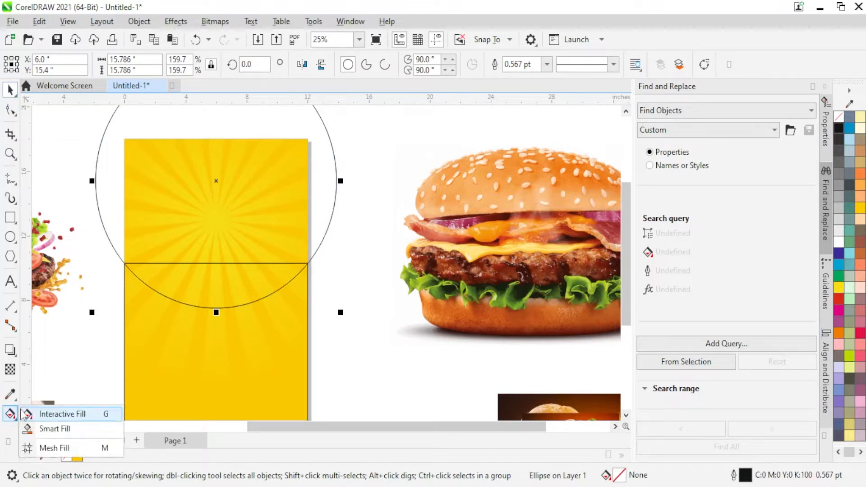
pyautogui.click(40, 426)
pyautogui.click(199, 356)
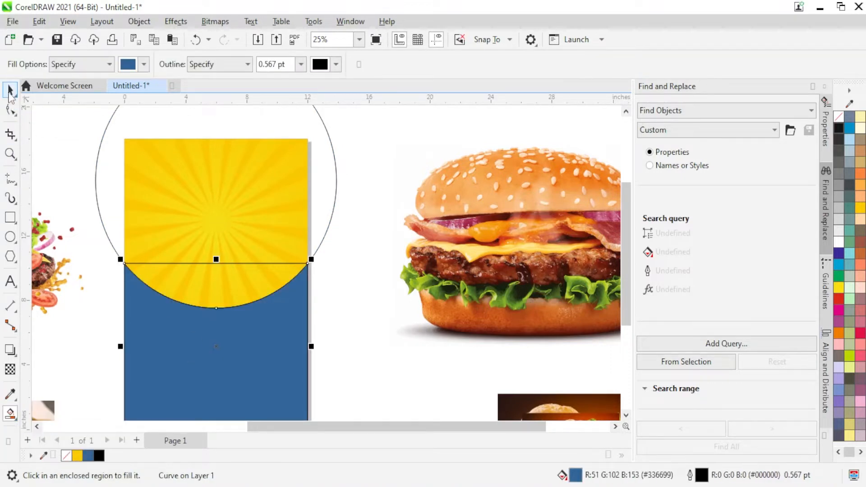
# Delete the construction circle and the original rectangle, keeping the blue curved shape
pyautogui.click(8, 92)
pyautogui.click(293, 235)
pyautogui.press('Delete')
pyautogui.scroll(-1, 317, 229)
pyautogui.click(263, 258)
pyautogui.press('Delete')
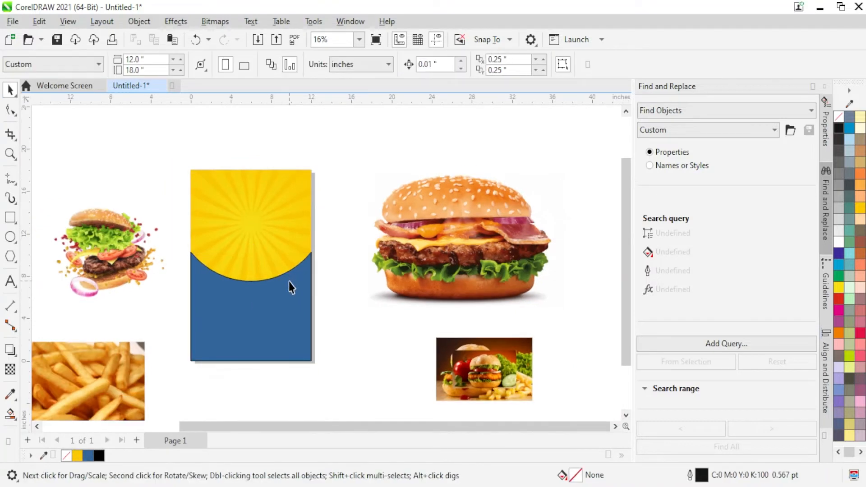
# Remove the outline from the blue curved shape
pyautogui.click(289, 287)
pyautogui.rightClick(838, 117)
pyautogui.click(797, 127)
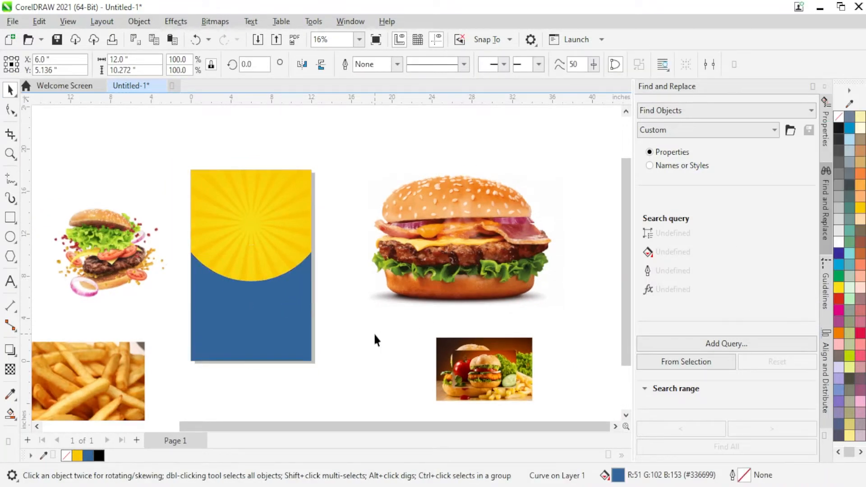
pyautogui.click(251, 314)
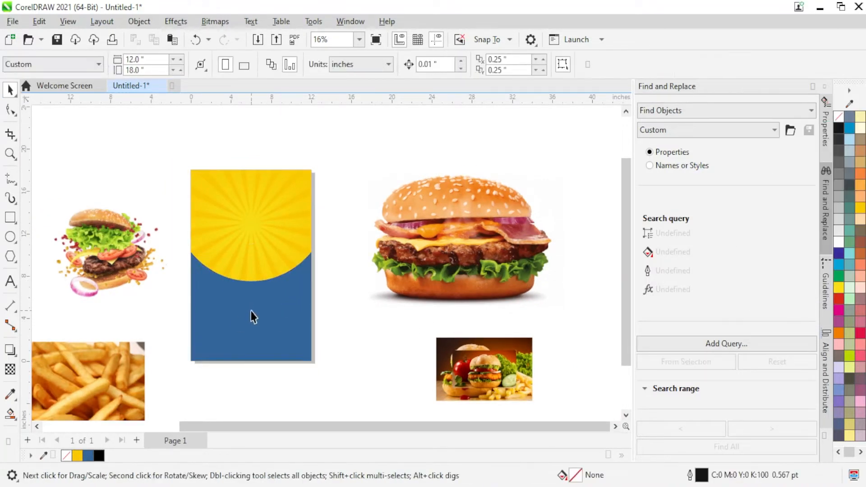
# Lower the curved upper edge of the blue shape by moving its upper nodes down together
pyautogui.click(12, 114)
pyautogui.moveTo(169, 215); pyautogui.dragTo(385, 308)
pyautogui.moveTo(312, 258); pyautogui.dragTo(312, 273)
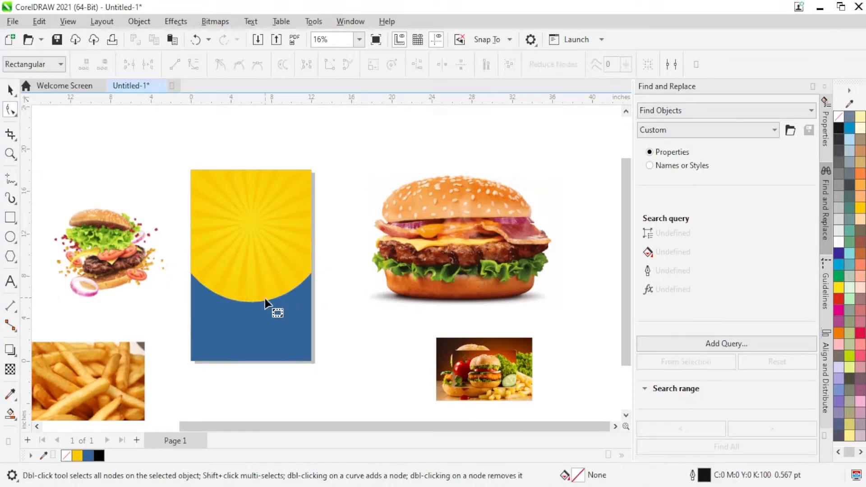
# Try to flatten the blue shape's curve by raising its middle node, and undo that change
pyautogui.scroll(2, 253, 301)
pyautogui.moveTo(255, 305); pyautogui.dragTo(254, 290)
pyautogui.hotkey('ctrl', 'z')
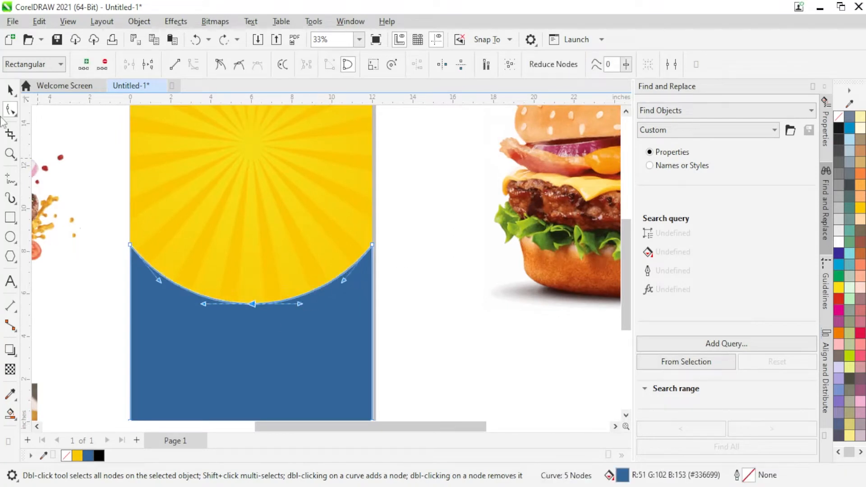
# Place the exploded burger image on the yellow area and scale it down to about 9.8 × 7.4 inches
pyautogui.click(8, 92)
pyautogui.click(69, 118)
pyautogui.scroll(-2, 318, 227)
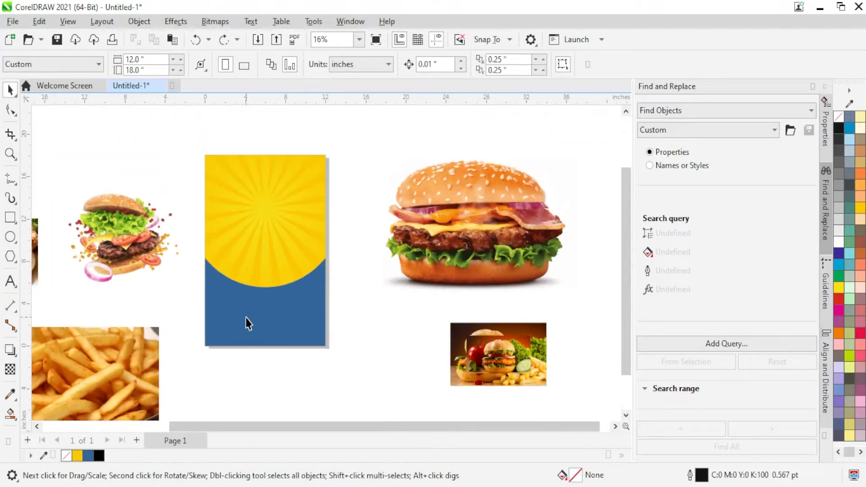
pyautogui.moveTo(129, 240); pyautogui.dragTo(274, 226)
pyautogui.scroll(2, 270, 210)
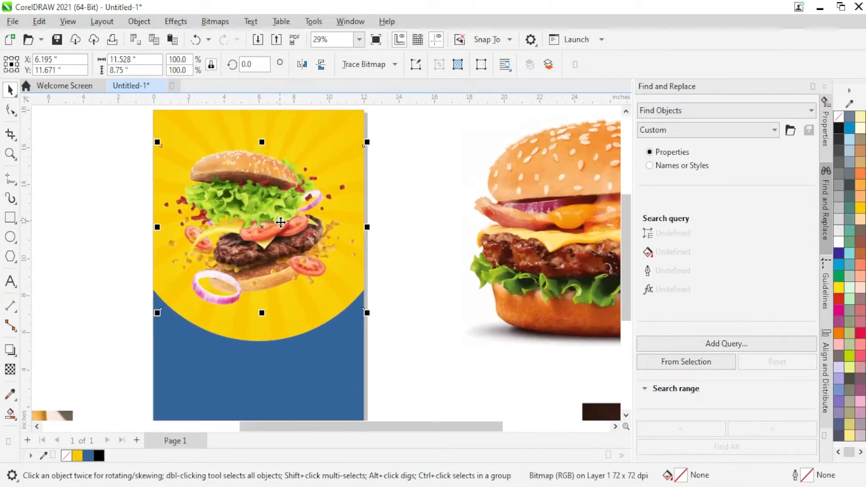
pyautogui.moveTo(367, 315); pyautogui.dragTo(356, 301)
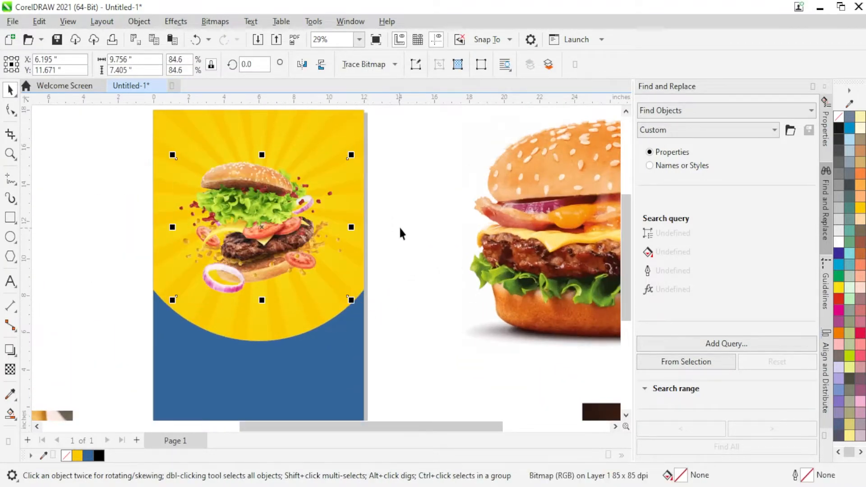
pyautogui.click(404, 224)
pyautogui.scroll(-2, 302, 234)
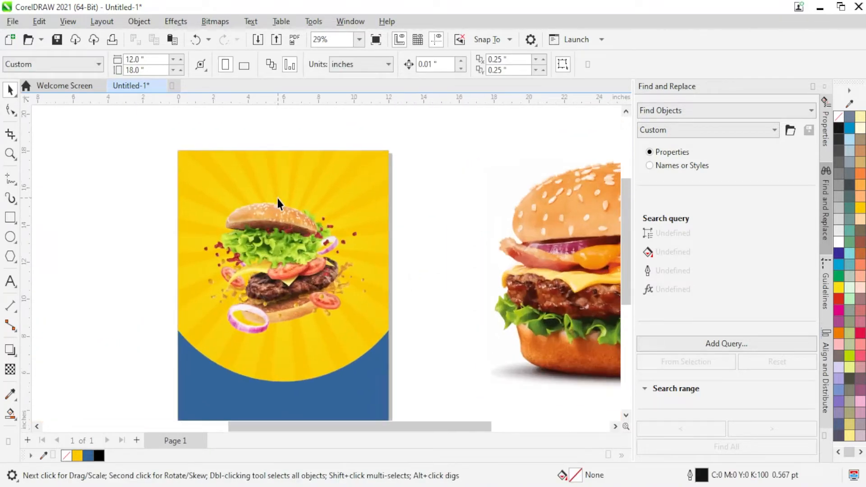
# Replace the exploded burger on the page with the bacon cheeseburger image, scaled to about 10.8 × 6.9 inches and brought to the front
pyautogui.moveTo(273, 232); pyautogui.dragTo(160, 236)
pyautogui.click(573, 255)
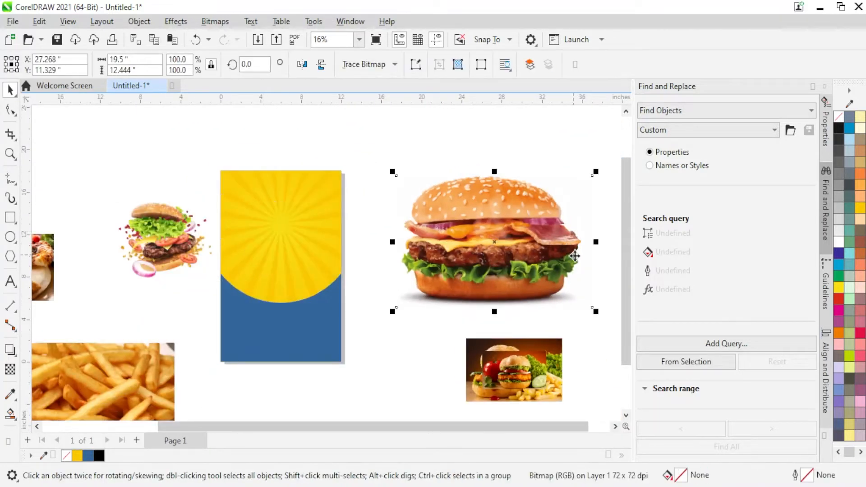
pyautogui.moveTo(595, 174); pyautogui.dragTo(507, 235)
pyautogui.moveTo(470, 266); pyautogui.dragTo(270, 238)
pyautogui.hotkey('shift', 'pageup')
pyautogui.scroll(2, 323, 252)
pyautogui.scroll(-1, 320, 259)
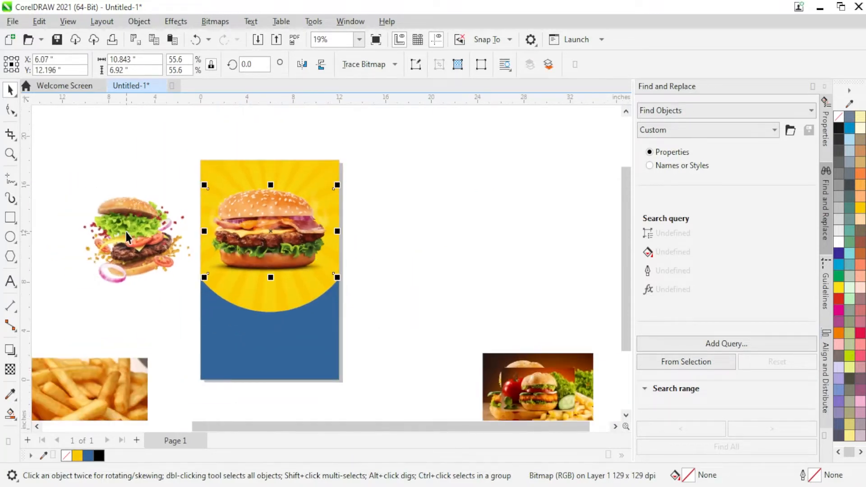
pyautogui.moveTo(126, 232); pyautogui.dragTo(76, 257)
pyautogui.click(395, 247)
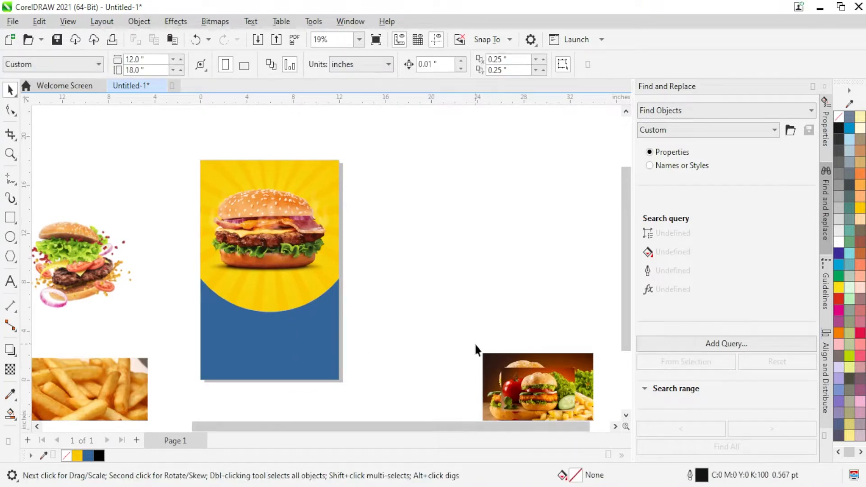
# Paste the grey wood plank image, position it over the poster's lower part, and send it to the back
pyautogui.hotkey('ctrl', 'v')
pyautogui.moveTo(252, 286); pyautogui.dragTo(266, 366)
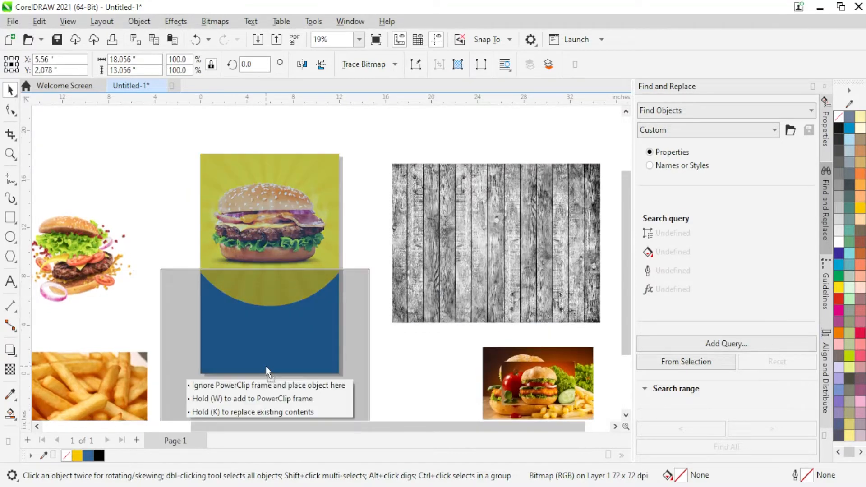
pyautogui.hotkey('shift', 'pagedown')
# PowerClip the wood plank image inside the blue curved shape
pyautogui.rightClick(337, 405)
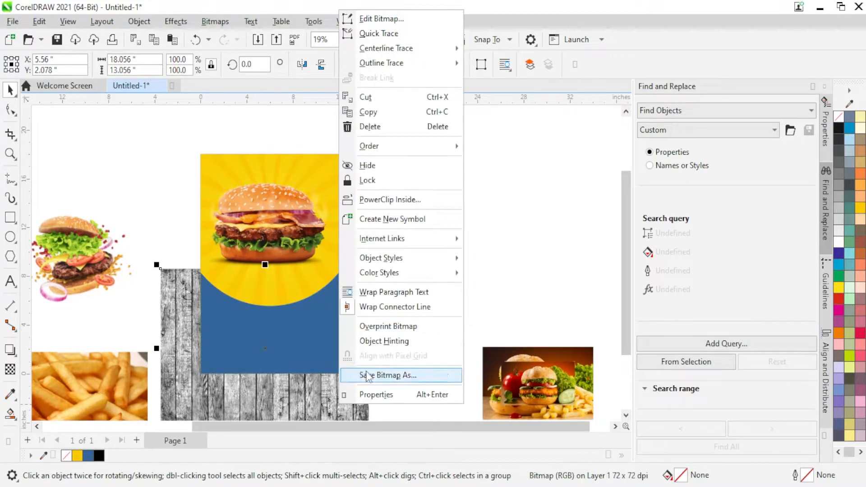
pyautogui.click(390, 199)
pyautogui.click(311, 318)
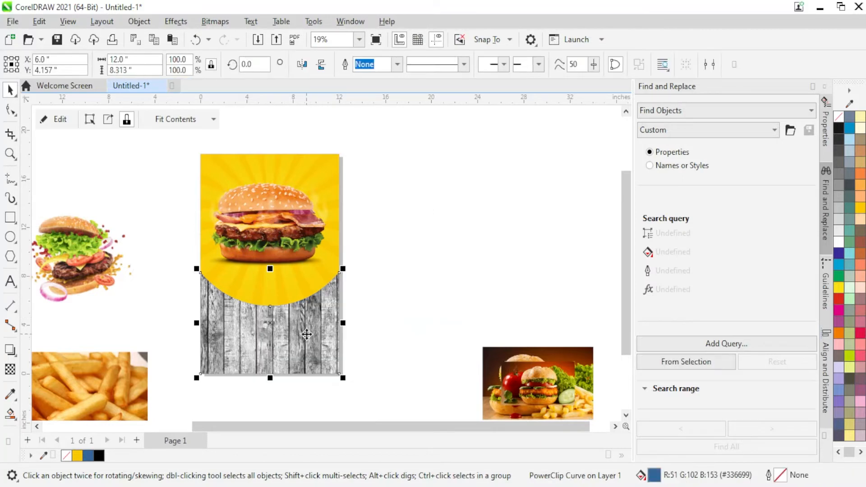
# Open the curved shape's PowerClip contents for editing and select the wood plank image
pyautogui.rightClick(310, 319)
pyautogui.click(348, 89)
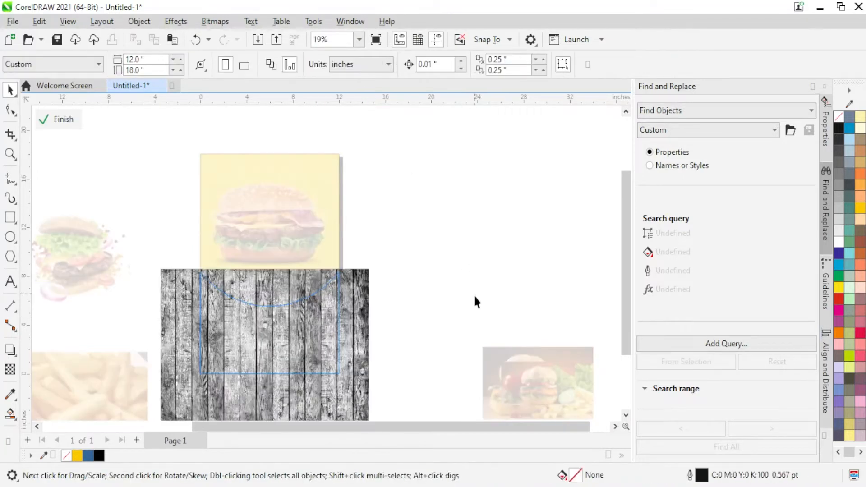
pyautogui.click(330, 334)
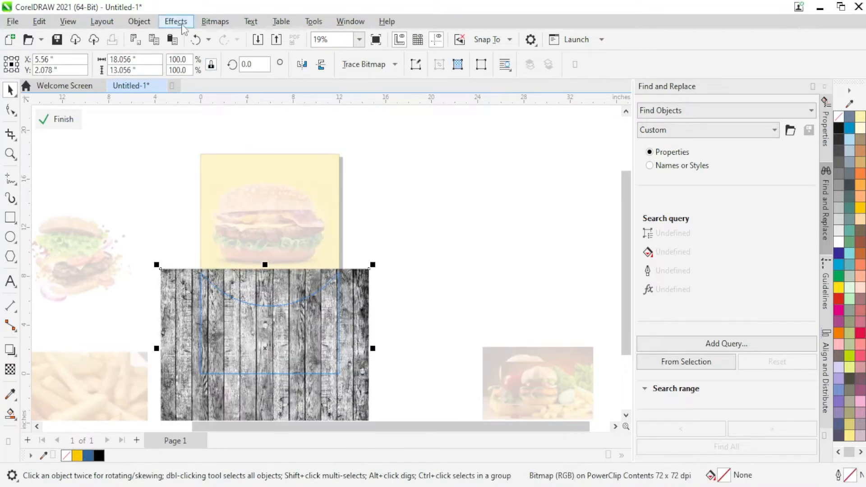
# Darken the wood plank image with a Tone Curve adjustment that pulls the middle of the RGB curve down
pyautogui.click(175, 21)
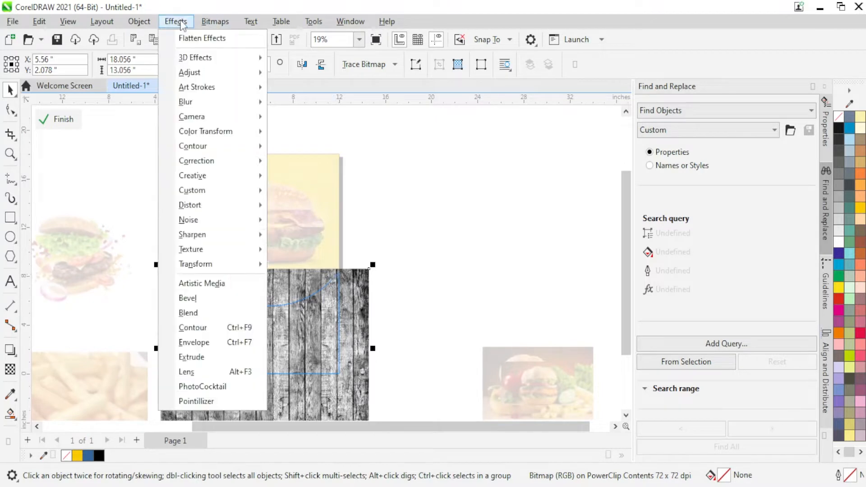
pyautogui.moveTo(194, 72)
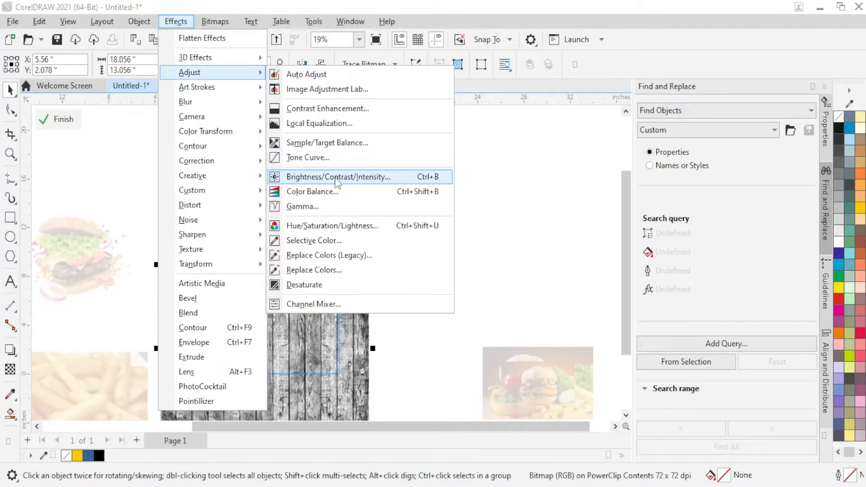
pyautogui.click(316, 157)
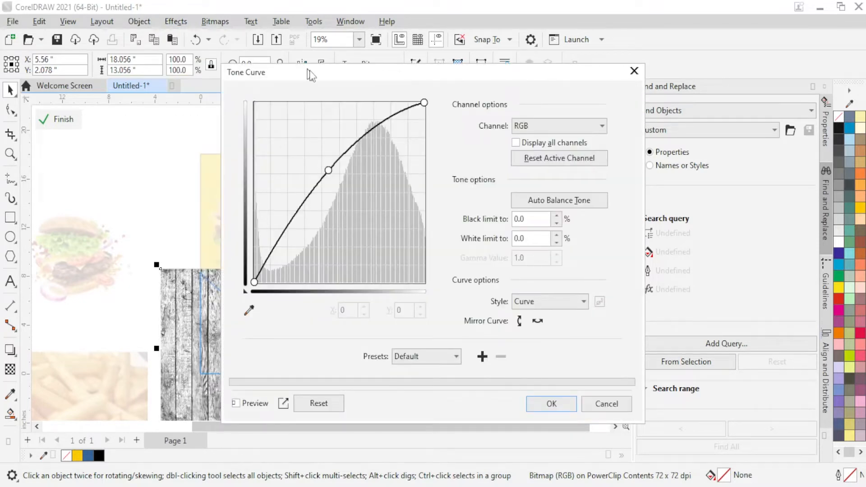
pyautogui.moveTo(311, 76); pyautogui.dragTo(457, 73)
pyautogui.click(481, 192)
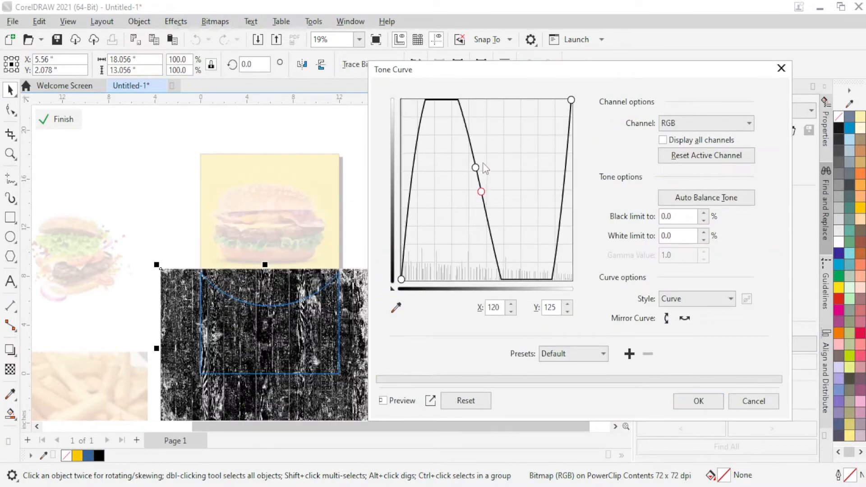
pyautogui.click(456, 402)
pyautogui.moveTo(490, 186); pyautogui.dragTo(494, 206)
pyautogui.click(688, 401)
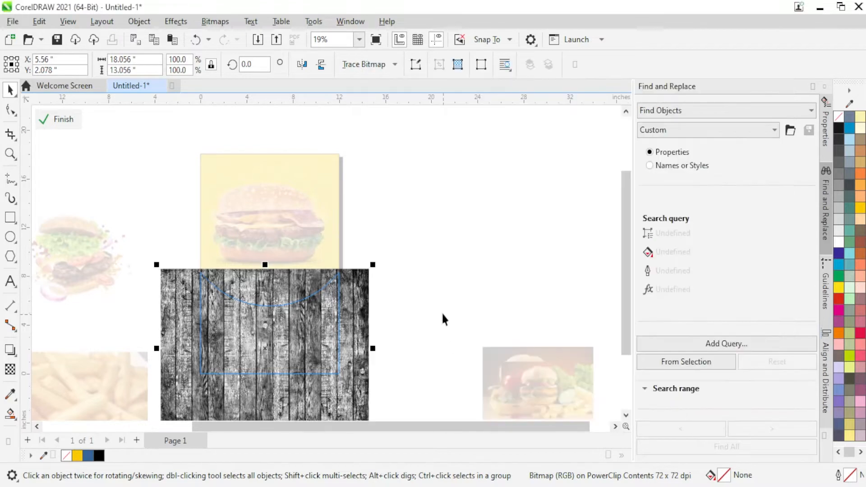
# Apply a uniform transparency to the wood plank image inside the PowerClip
pyautogui.click(442, 318)
pyautogui.click(320, 328)
pyautogui.click(10, 370)
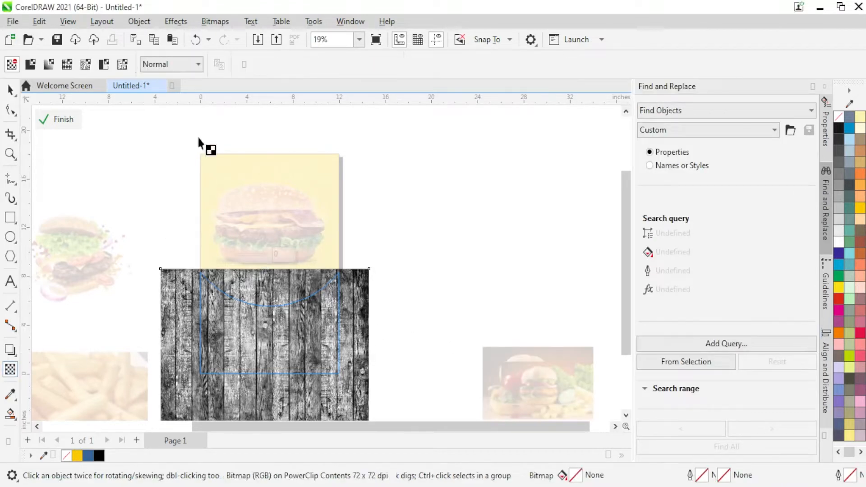
pyautogui.click(30, 65)
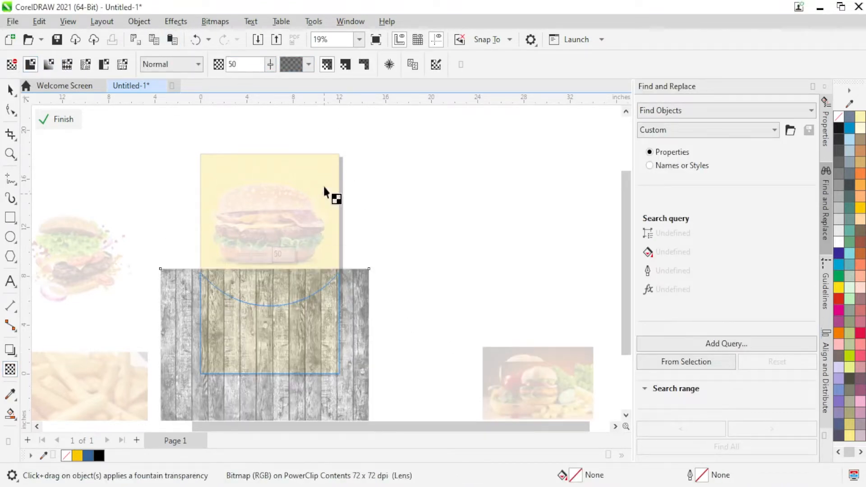
# Finish editing the PowerClip and fill the curved shape with black
pyautogui.rightClick(331, 350)
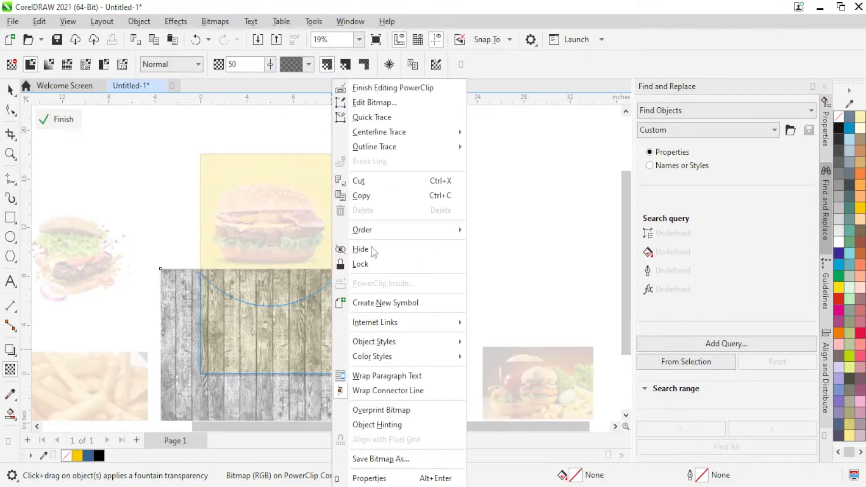
pyautogui.click(388, 87)
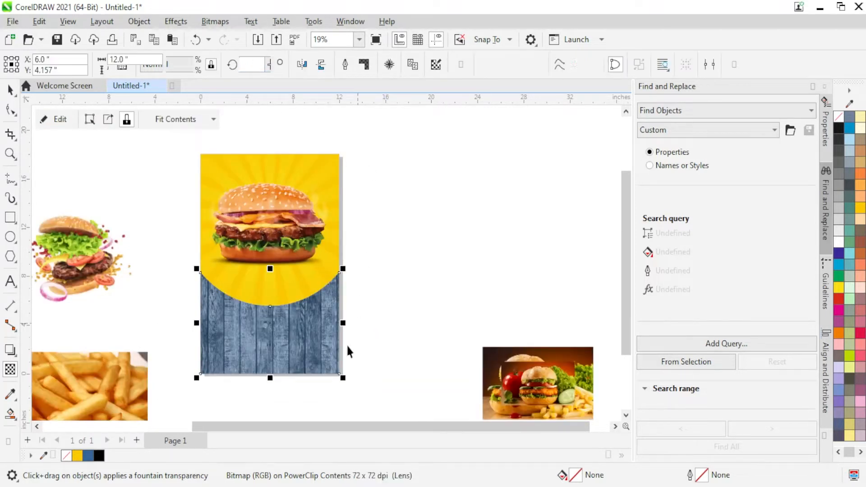
pyautogui.click(838, 129)
pyautogui.scroll(3, 263, 360)
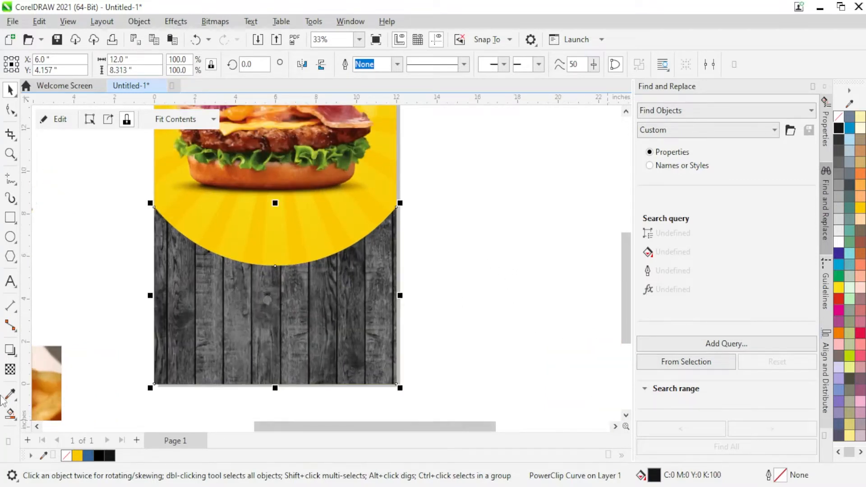
# Reopen the curved shape's PowerClip contents, set the wood plank image's uniform transparency to 70, and finish editing
pyautogui.rightClick(281, 333)
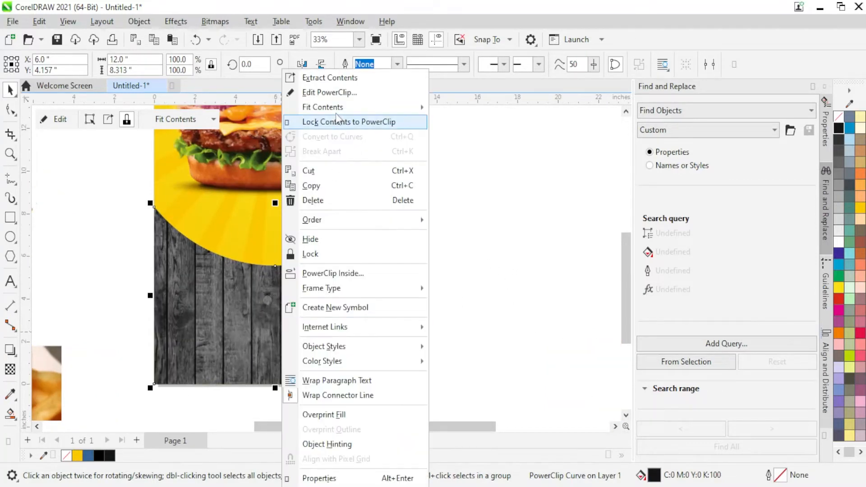
pyautogui.click(311, 93)
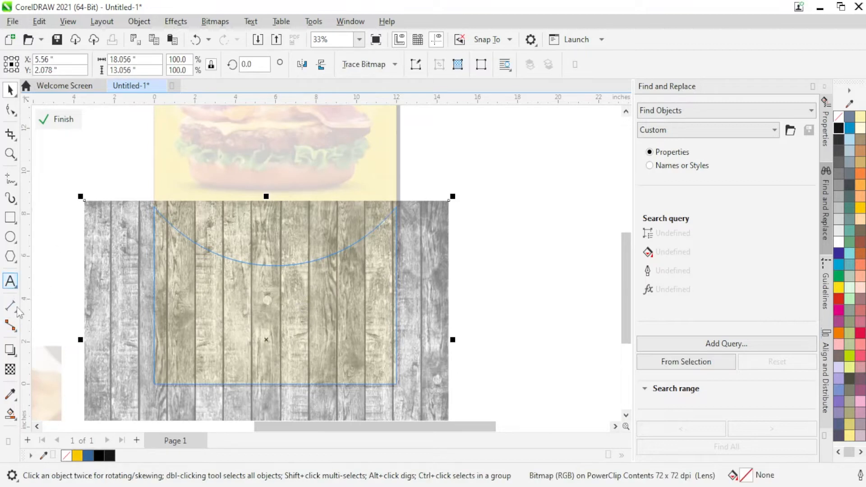
pyautogui.click(10, 369)
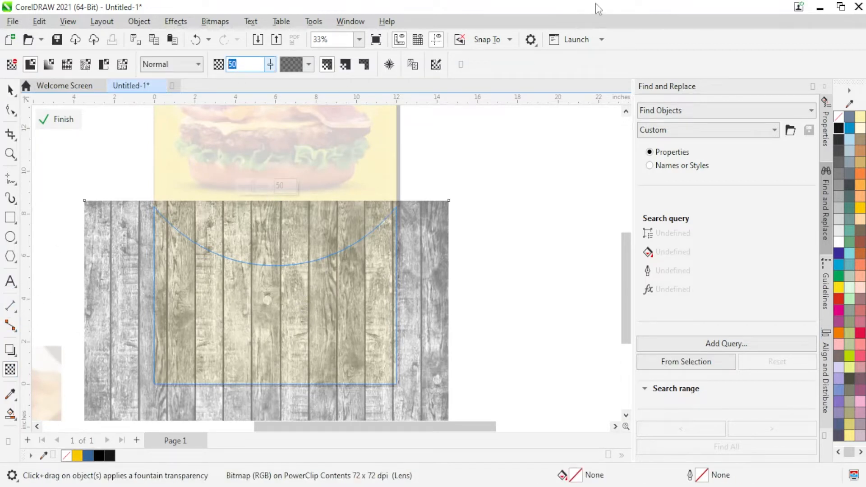
pyautogui.write('60')
pyautogui.press('Return')
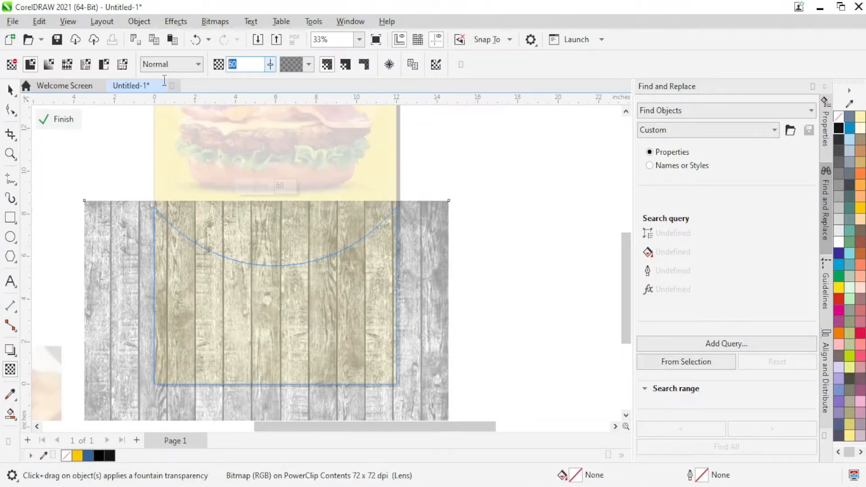
pyautogui.write('70')
pyautogui.press('Return')
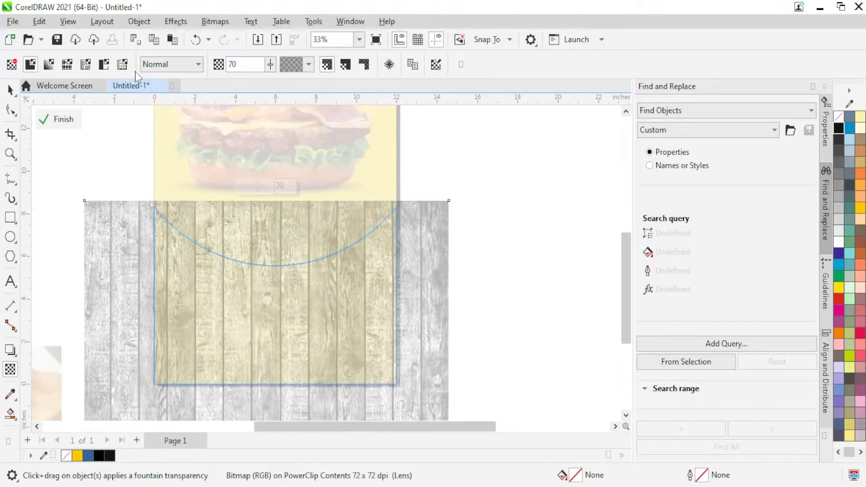
pyautogui.rightClick(395, 309)
pyautogui.click(451, 85)
pyautogui.scroll(-1, 308, 313)
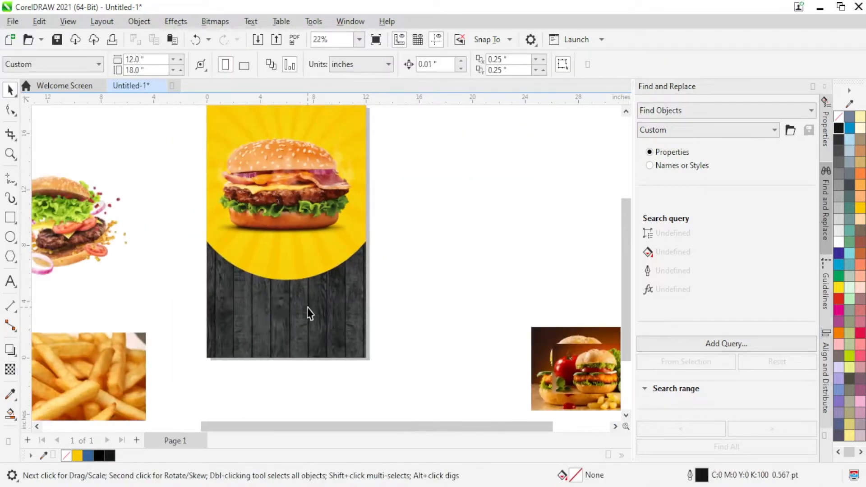
# Duplicate the curved wood shape beside the poster, extract the copy's PowerClip contents and delete the extracted wood image
pyautogui.scroll(1, 309, 313)
pyautogui.moveTo(315, 319); pyautogui.dragTo(519, 295)
pyautogui.rightClick(519, 295)
pyautogui.click(545, 76)
pyautogui.press('Delete')
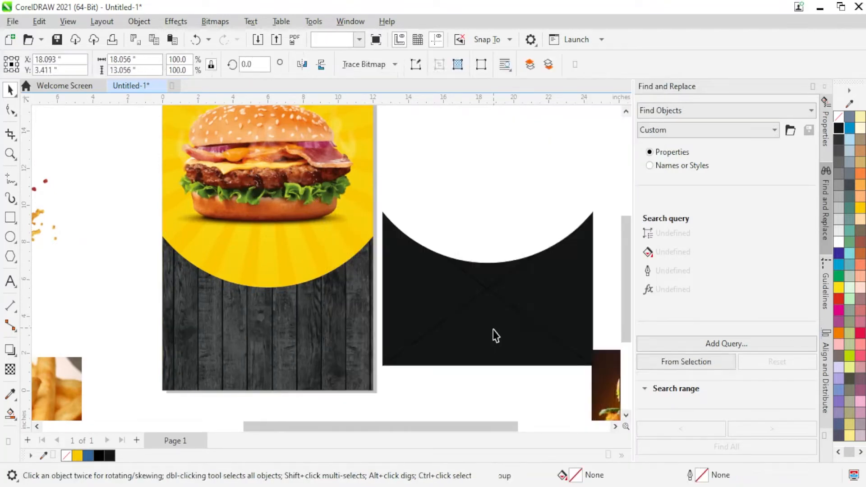
# Fill the copied curved shape with red (C:0 M:100 Y:100 K:0) and remove its PowerClip frame
pyautogui.click(496, 336)
pyautogui.click(839, 300)
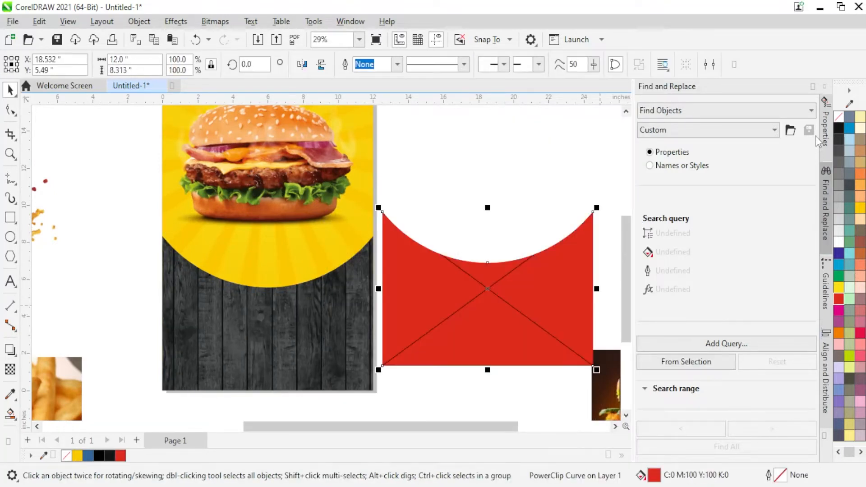
pyautogui.rightClick(837, 123)
pyautogui.press('Escape')
pyautogui.rightClick(535, 311)
pyautogui.moveTo(599, 286)
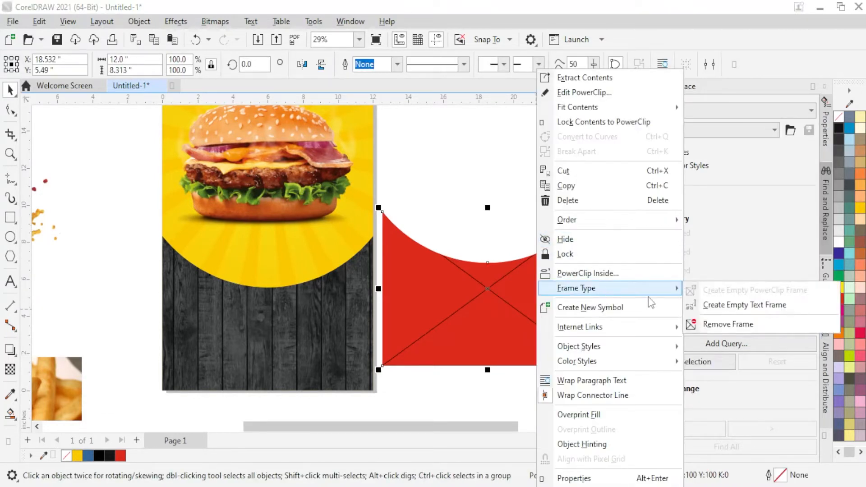
pyautogui.click(710, 325)
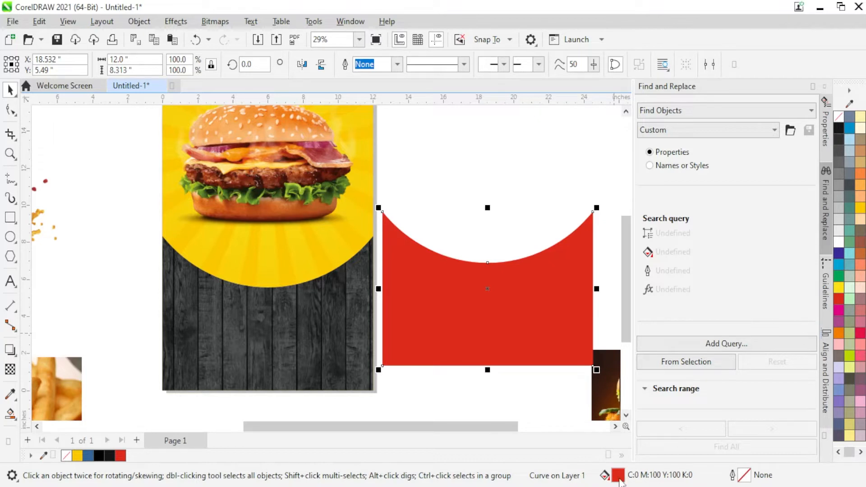
# Centre the red curved shape horizontally on the wood shape and order it behind the wood shape
pyautogui.click(440, 155)
pyautogui.click(444, 325)
pyautogui.keyDown('shift'); pyautogui.click(291, 348); pyautogui.keyUp('shift')
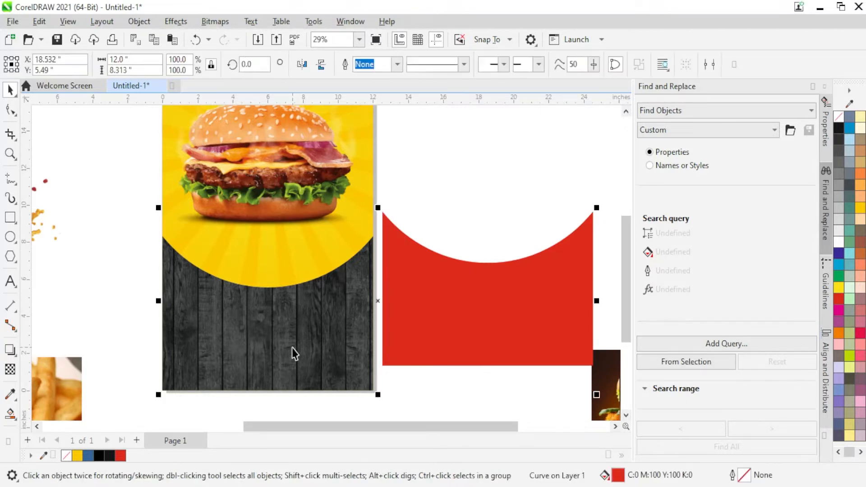
pyautogui.press('c')
pyautogui.click(280, 323)
pyautogui.hotkey('ctrl', 'pagedown')
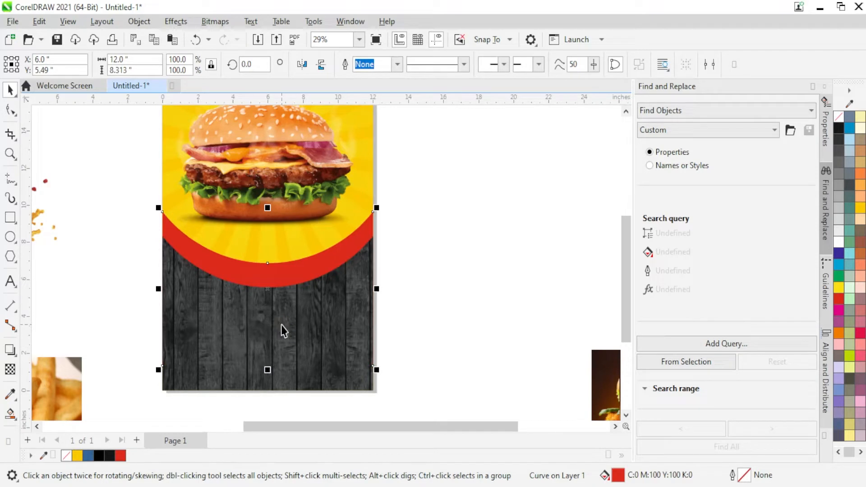
# Nudge the red shape down to Y 4.43 inches, leaving a thin red band along the wood section's curved edge
pyautogui.press('Down')
pyautogui.press('Down')
pyautogui.press('Down')
pyautogui.press('Down')
pyautogui.press('Down')
pyautogui.press('Down')
pyautogui.press('Down')
pyautogui.press('Down')
pyautogui.press('Down')
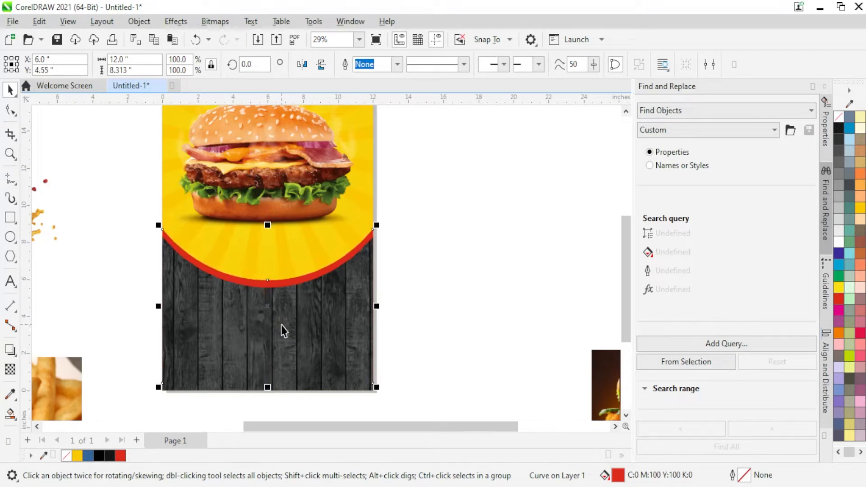
pyautogui.press('Down')
pyautogui.press('Down')
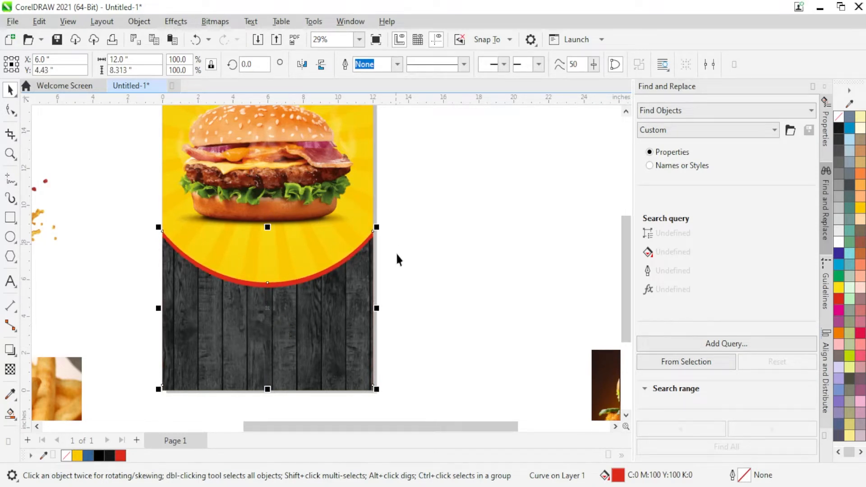
pyautogui.click(442, 266)
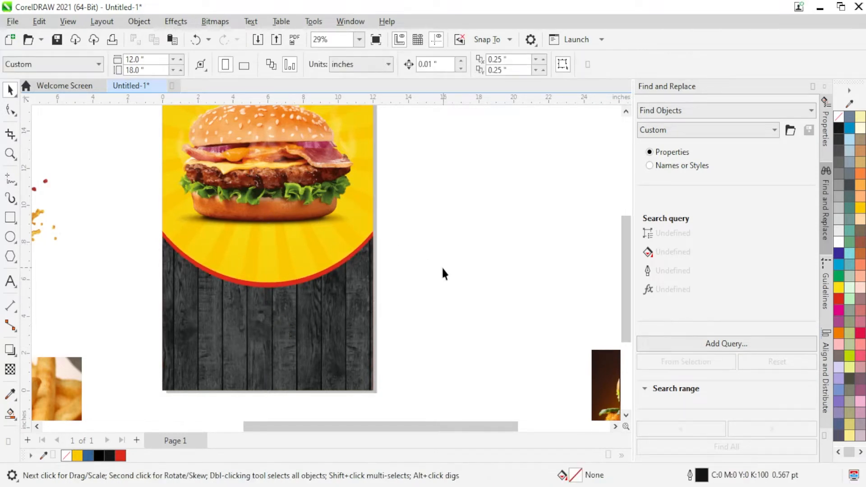
# Add the text "Your Delicious Moment!" in white at about 63 pt on the wood section below the red curve
pyautogui.press('F8')
pyautogui.click(475, 309)
pyautogui.write('Your Delicio')
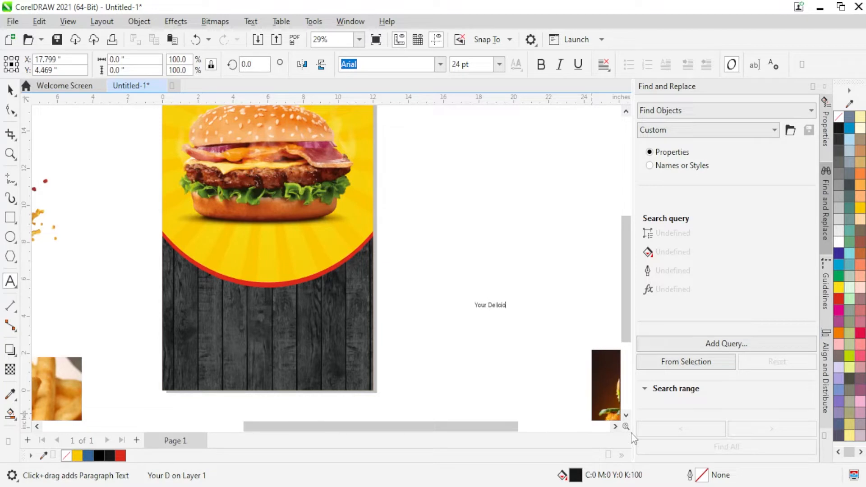
pyautogui.write('us Moment!')
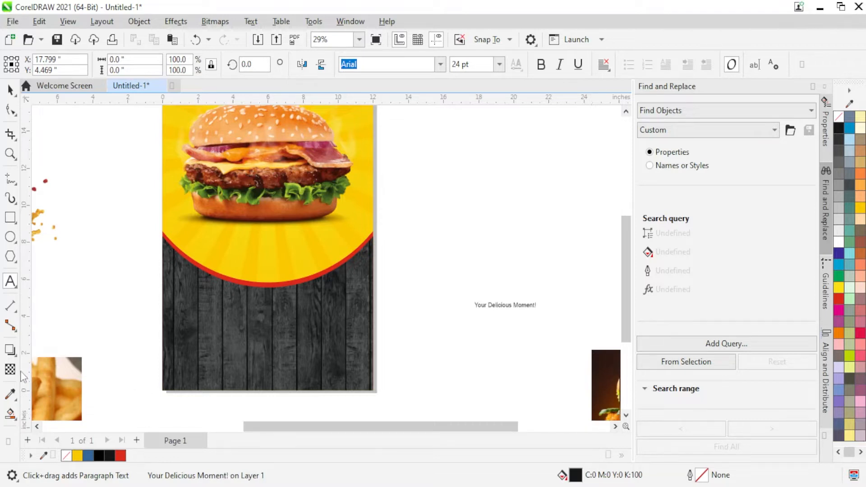
pyautogui.click(10, 89)
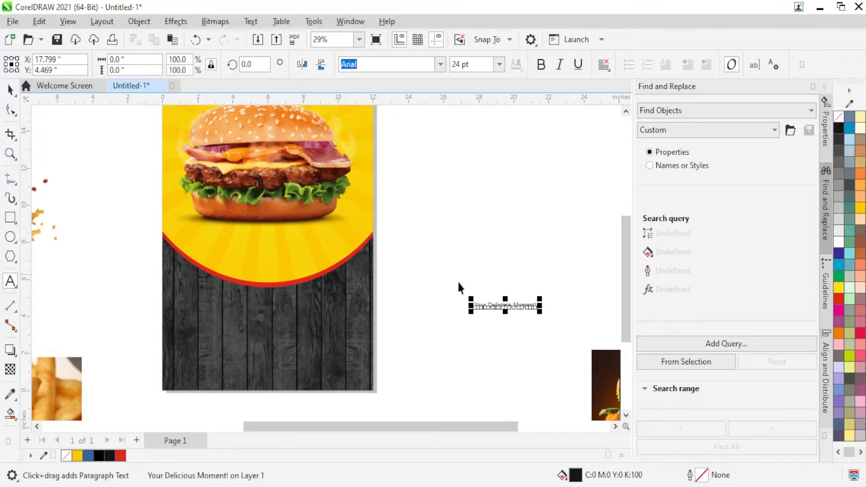
pyautogui.moveTo(478, 305); pyautogui.dragTo(352, 341)
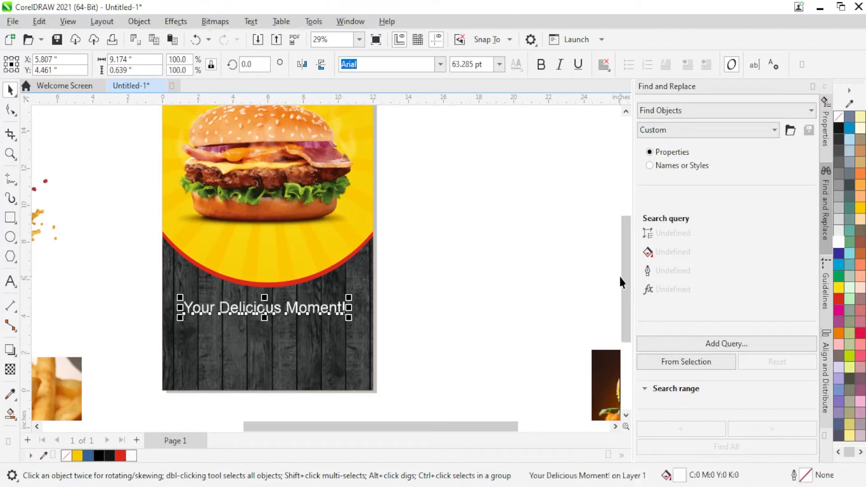
pyautogui.scroll(1, 620, 282)
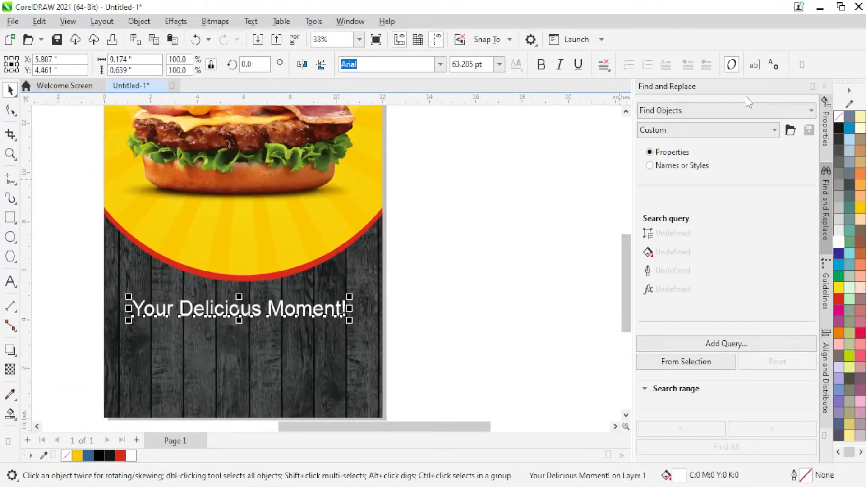
# Change the slogan's font to Arial MT Black
pyautogui.hotkey('ctrl', 't')
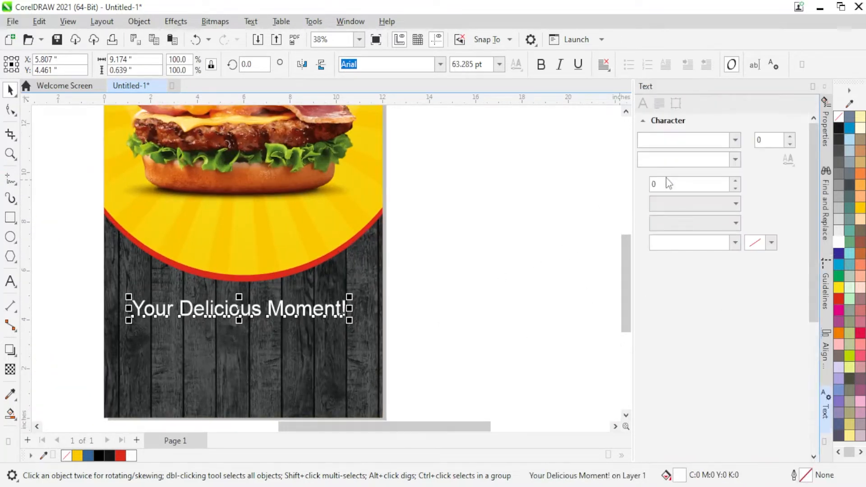
pyautogui.click(735, 140)
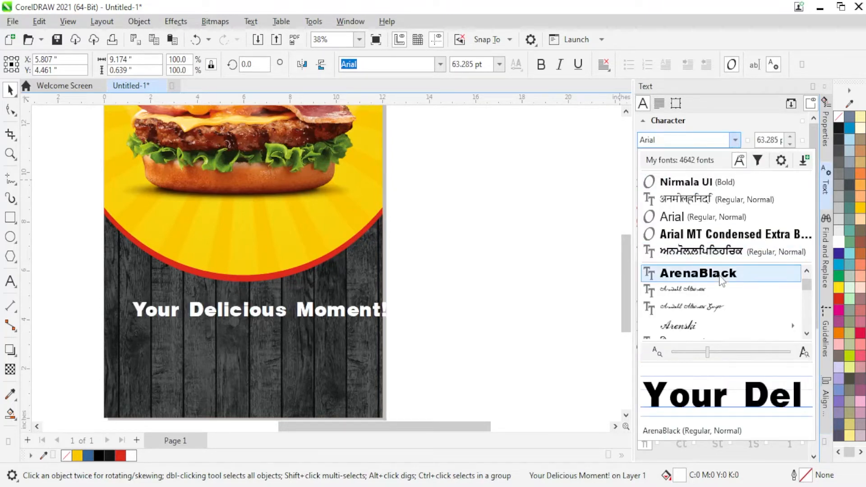
pyautogui.scroll(-1, 720, 280)
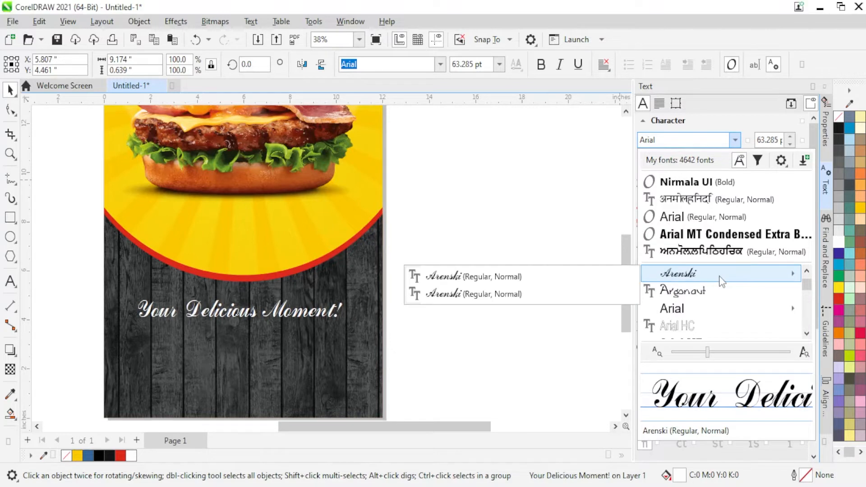
pyautogui.scroll(-3, 718, 289)
pyautogui.moveTo(714, 295)
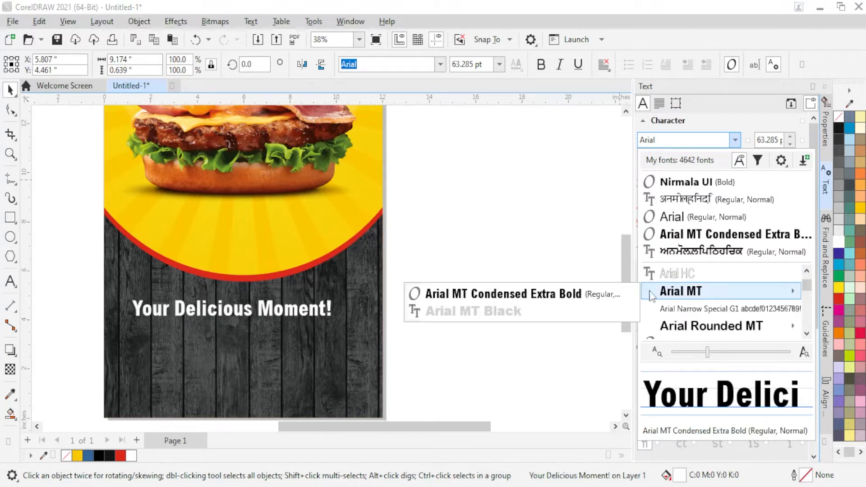
pyautogui.click(567, 310)
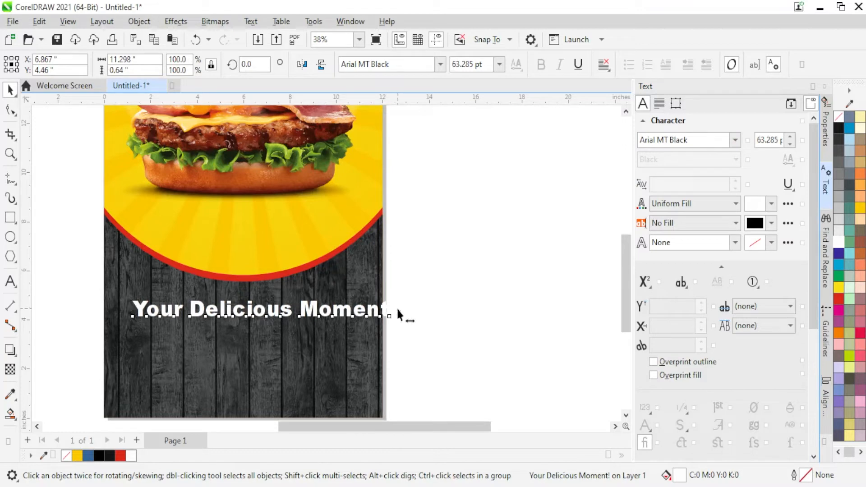
# Tighten the slogan's letter spacing and set it in All Caps
pyautogui.moveTo(397, 310); pyautogui.dragTo(388, 308)
pyautogui.click(681, 283)
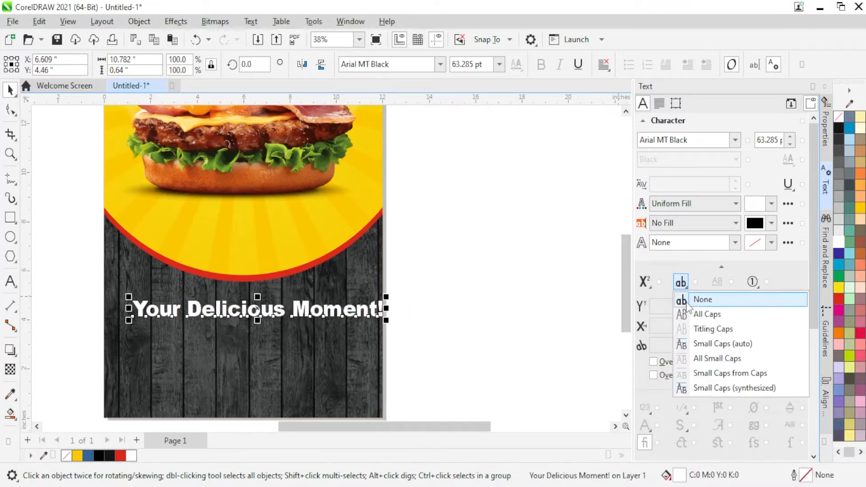
pyautogui.click(708, 313)
# Scale the slogan to about 10.6 inches wide and centre it horizontally on the wood section
pyautogui.moveTo(354, 312); pyautogui.dragTo(339, 310)
pyautogui.scroll(1, 379, 310)
pyautogui.moveTo(433, 314); pyautogui.dragTo(390, 310)
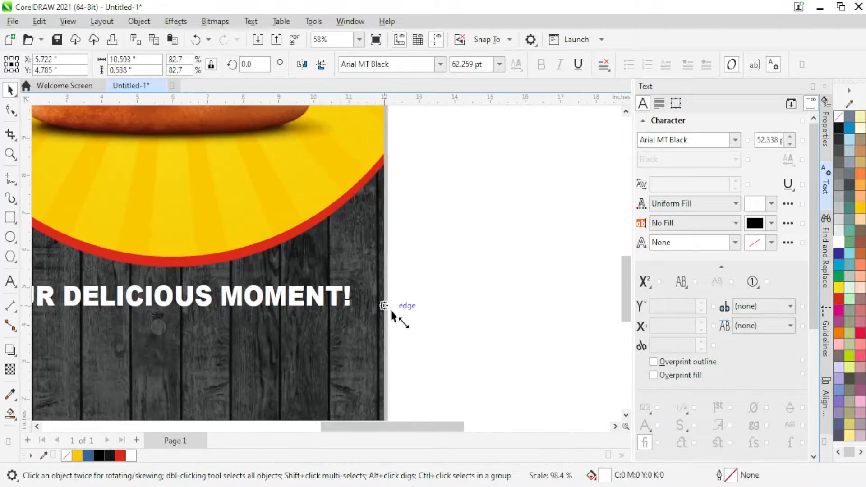
pyautogui.keyDown('shift'); pyautogui.click(343, 331); pyautogui.keyUp('shift')
pyautogui.press('c')
pyautogui.click(479, 273)
pyautogui.scroll(-2, 479, 273)
pyautogui.scroll(-1, 405, 225)
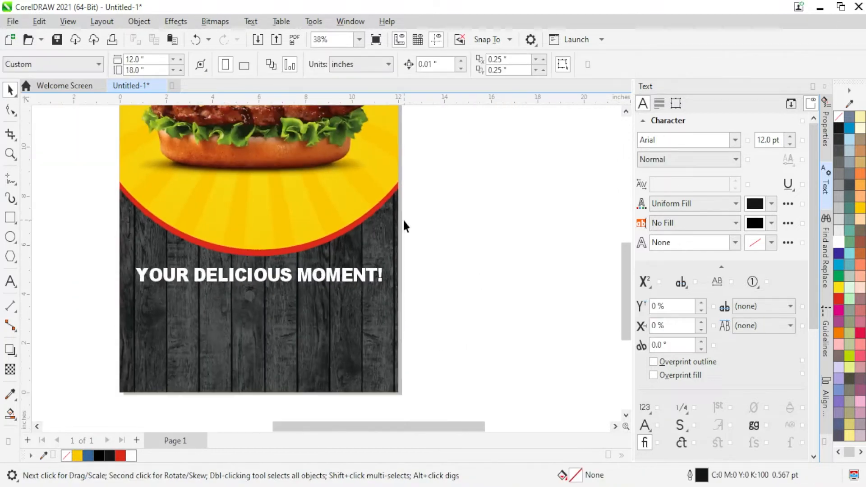
# Draw a circle about 2.4 inches across on the wood section, below the start of the slogan
pyautogui.scroll(1, 284, 381)
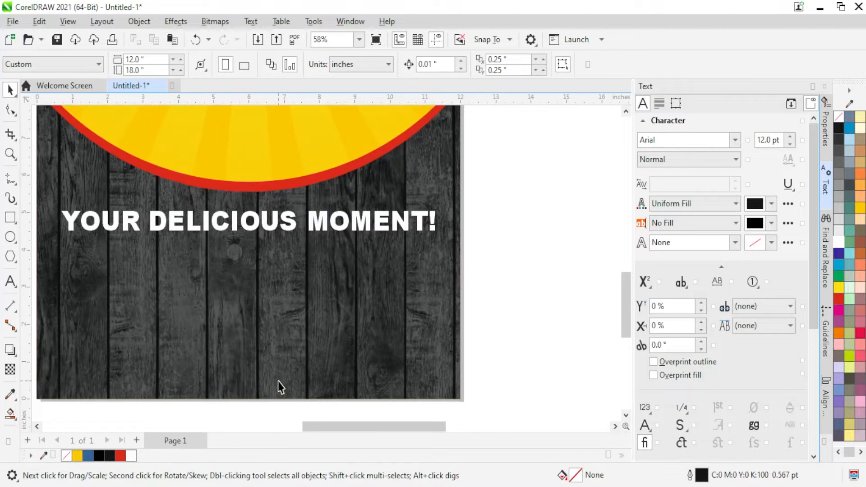
pyautogui.click(11, 240)
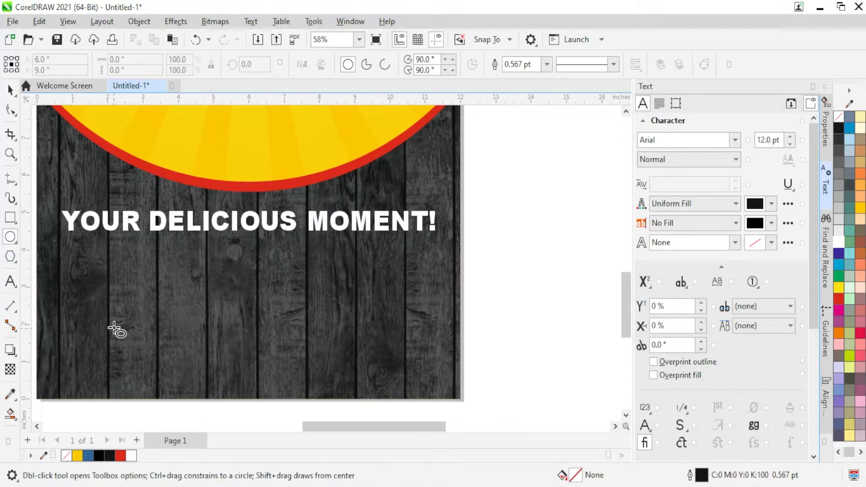
pyautogui.moveTo(111, 321); pyautogui.dragTo(137, 366)
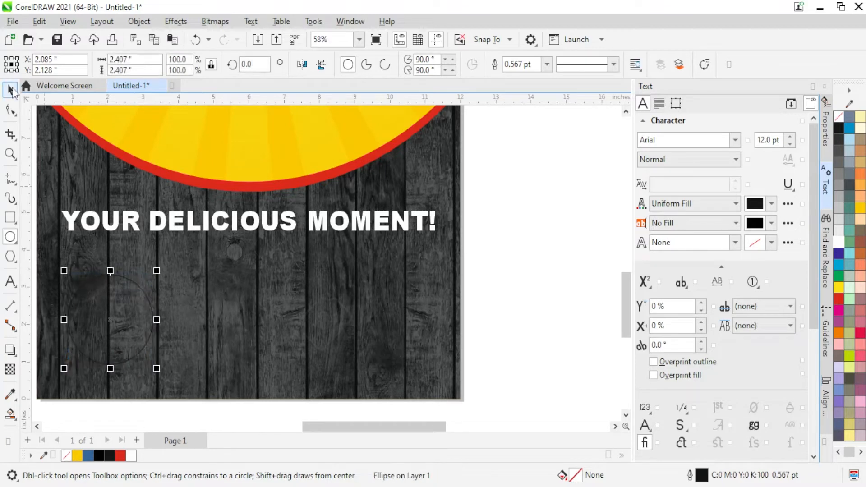
pyautogui.click(11, 90)
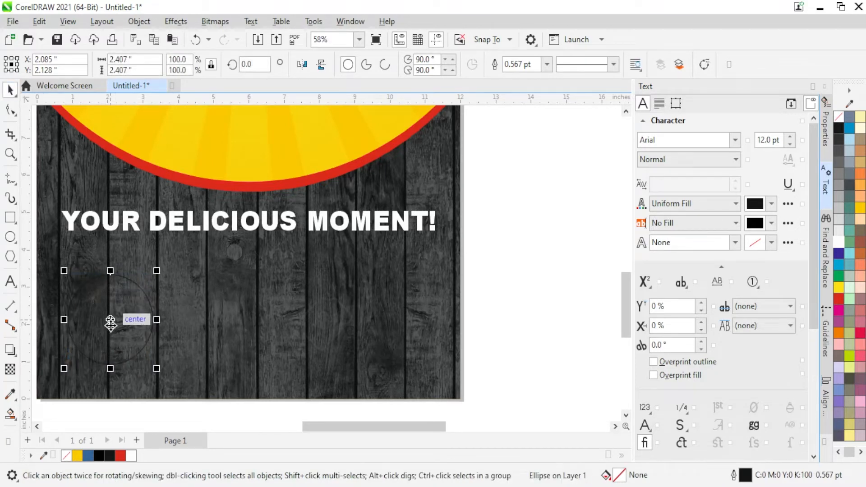
# Fill the new circle with Deep Yellow (C0 M20 Y100 K0) and remove its outline
pyautogui.scroll(3, 111, 323)
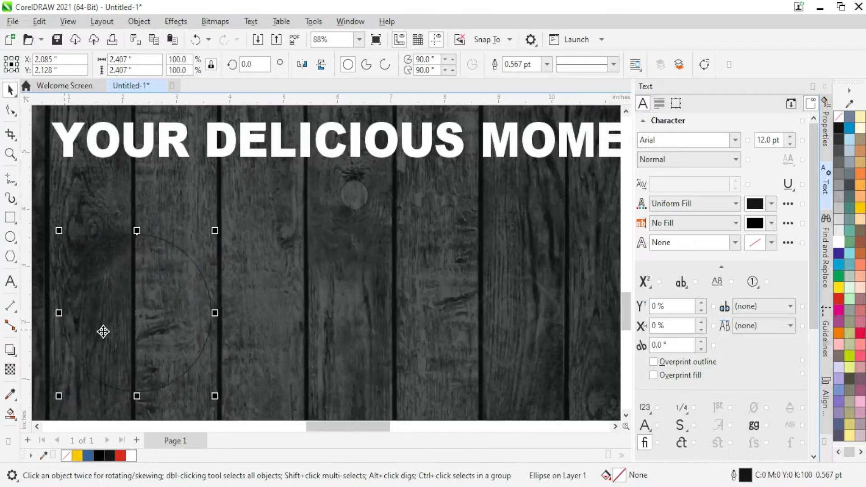
pyautogui.click(838, 290)
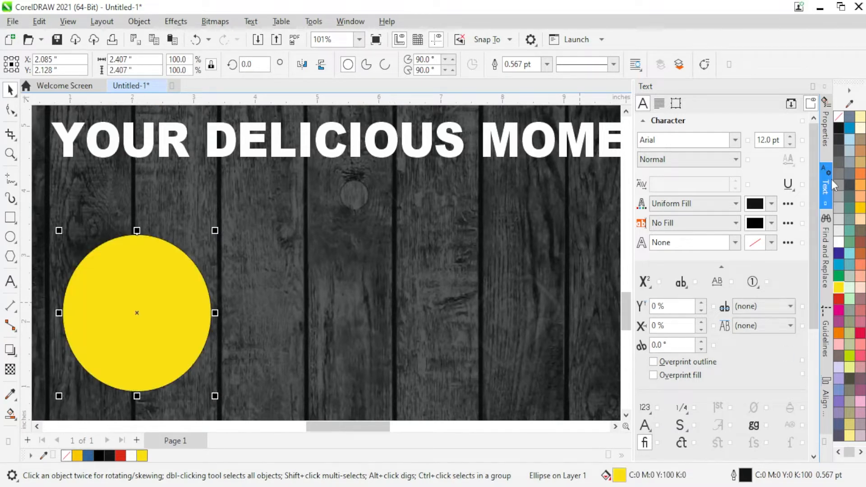
pyautogui.click(859, 207)
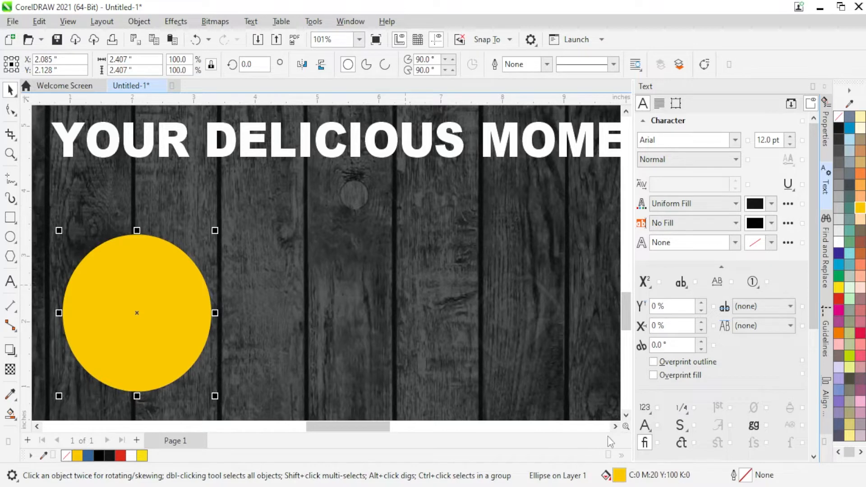
# Give the circle a linear fountain fill running from deep yellow to dark red (C0 M100 Y100 K50)
pyautogui.doubleClick(624, 477)
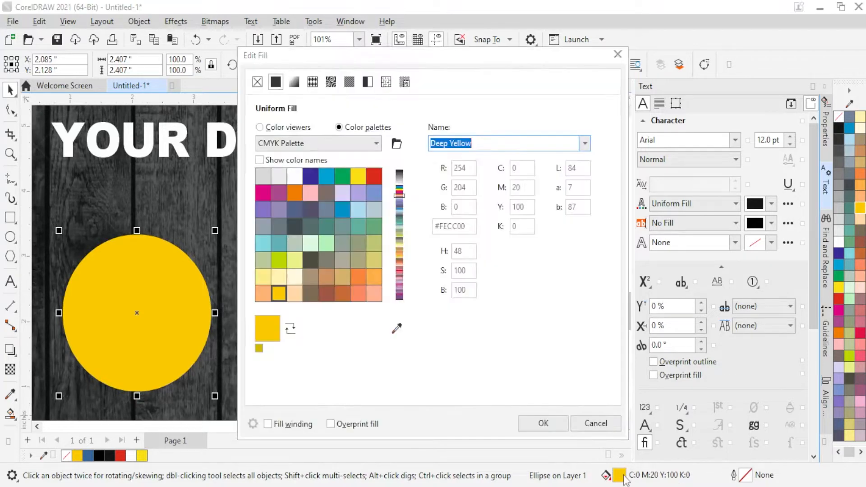
pyautogui.click(294, 81)
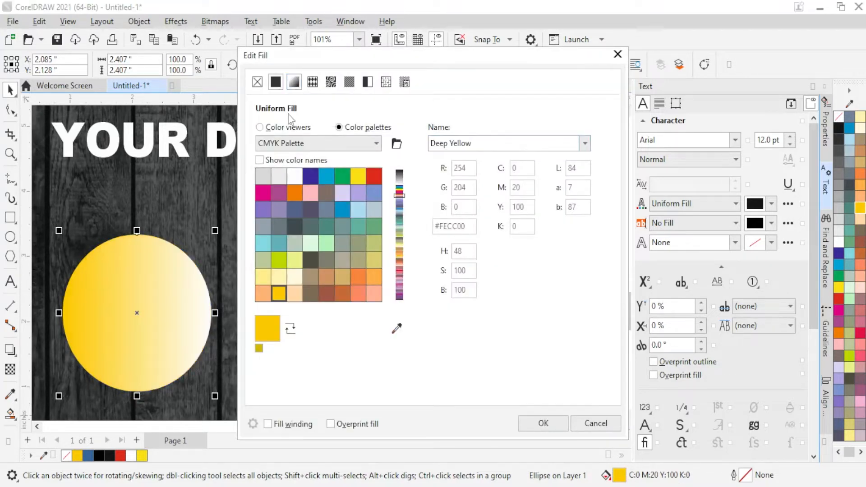
pyautogui.click(409, 299)
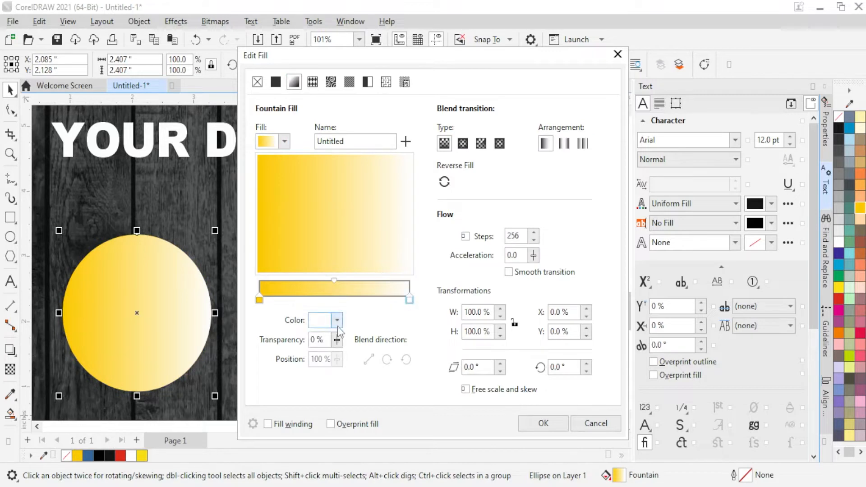
pyautogui.click(337, 320)
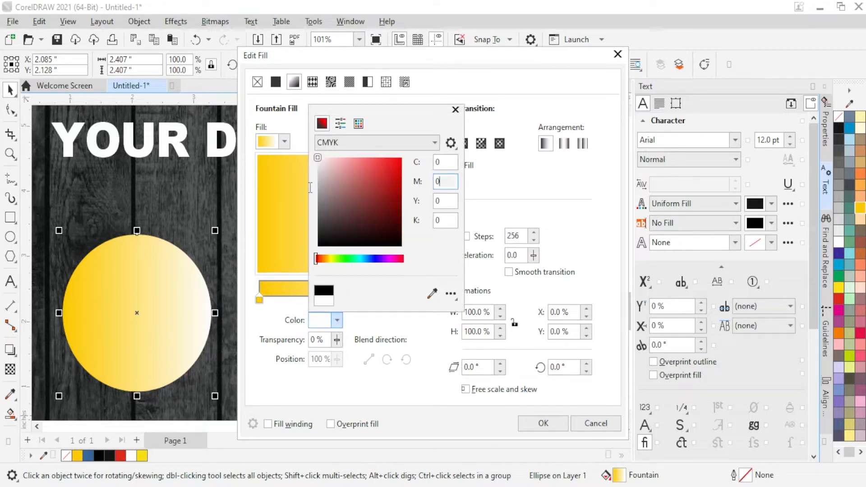
pyautogui.write('100')
pyautogui.press('Tab')
pyautogui.write('100')
pyautogui.press('Tab')
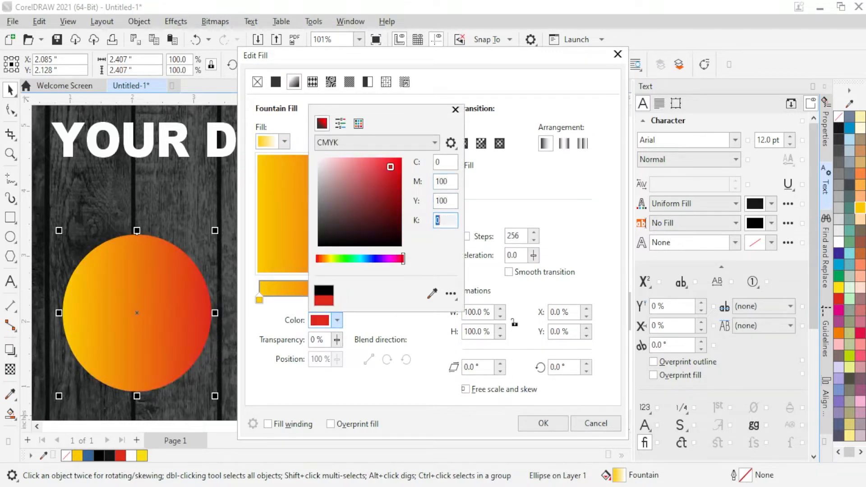
pyautogui.press('Tab')
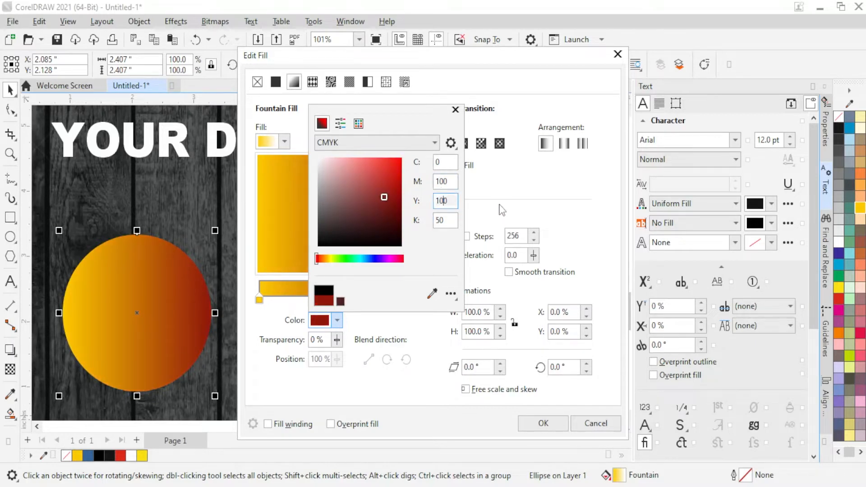
pyautogui.click(502, 208)
pyautogui.click(543, 423)
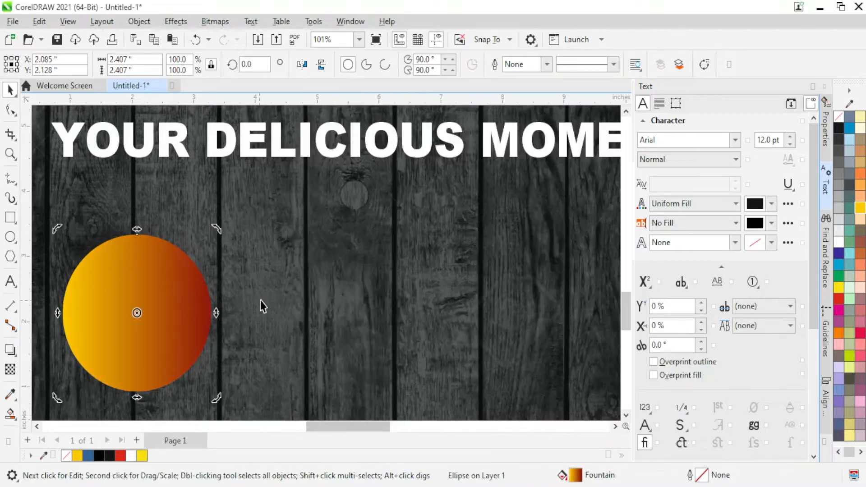
pyautogui.moveTo(137, 311); pyautogui.dragTo(296, 305)
pyautogui.rightClick(296, 305)
pyautogui.hotkey('ctrl', 'z')
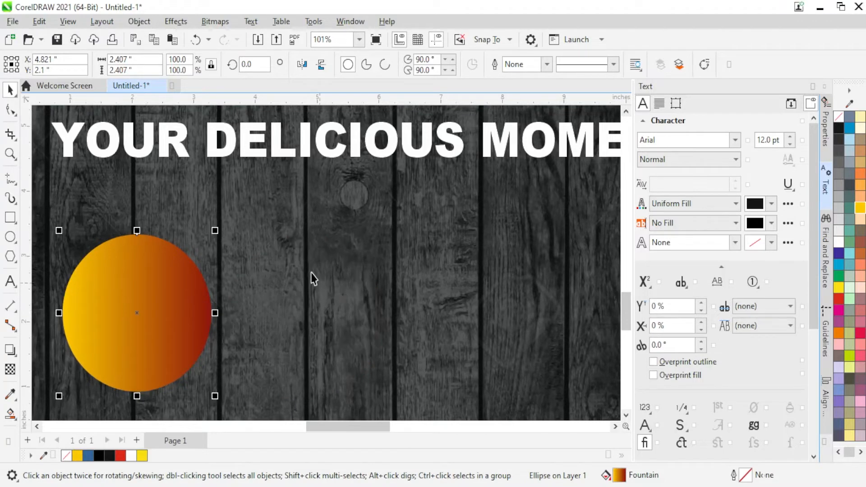
# Add a concentric copy of the circle scaled to about 2.28 inches and fill it white, leaving a gradient ring around it
pyautogui.scroll(1, 191, 408)
pyautogui.scroll(4, 217, 394)
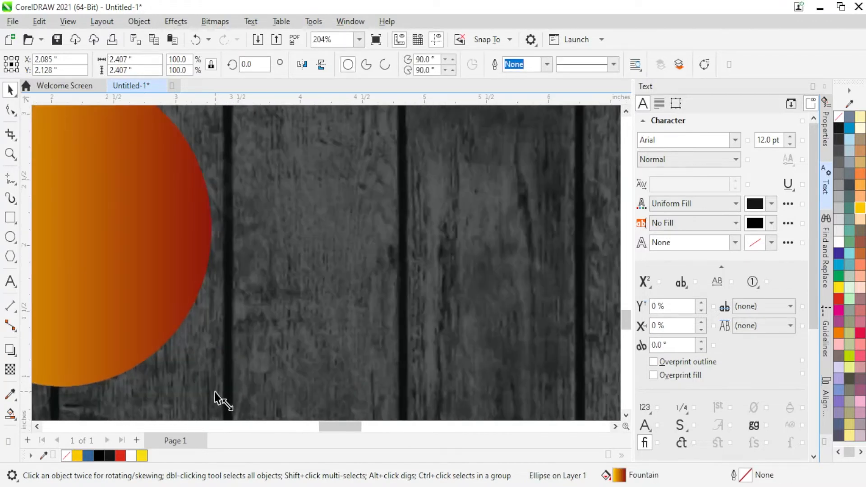
pyautogui.moveTo(222, 400); pyautogui.dragTo(210, 383)
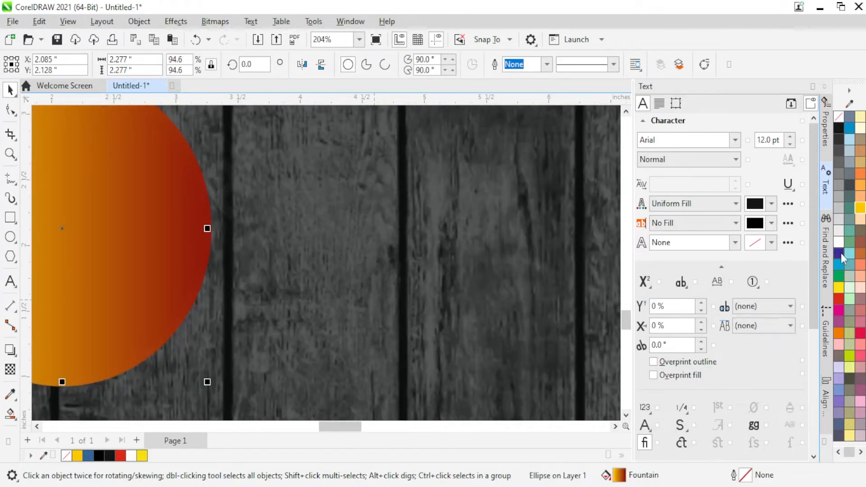
pyautogui.click(839, 242)
# Duplicate the white circle with its gradient ring twice across the wood section to form an evenly spaced row of three
pyautogui.scroll(-1, 325, 256)
pyautogui.scroll(-8, 325, 256)
pyautogui.moveTo(97, 172); pyautogui.dragTo(328, 322)
pyautogui.moveTo(270, 274); pyautogui.dragTo(391, 264)
pyautogui.hotkey('ctrl', 'r')
pyautogui.scroll(-1, 334, 285)
pyautogui.click(375, 344)
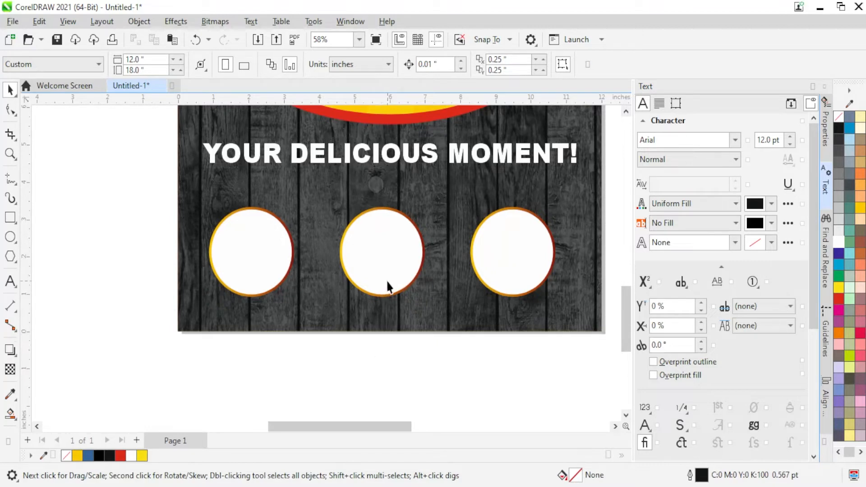
# Draw a small circle about 1.1 inches across, centred over the upper-right edge of the first ringed circle
pyautogui.scroll(2, 278, 220)
pyautogui.scroll(4, 279, 220)
pyautogui.click(10, 236)
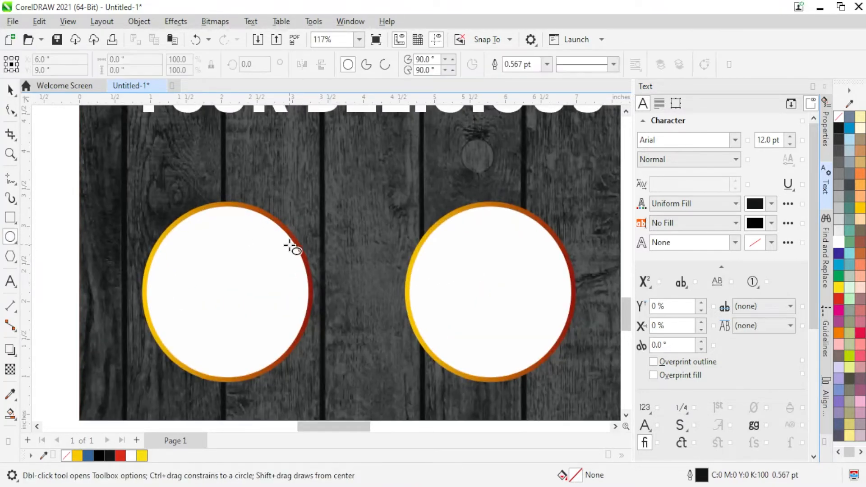
pyautogui.moveTo(290, 237); pyautogui.dragTo(333, 282)
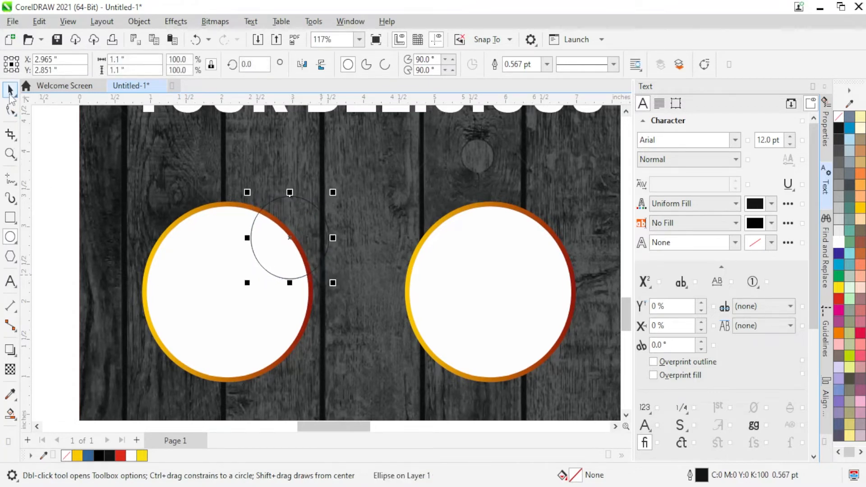
pyautogui.click(10, 89)
# Duplicate the small circle onto the upper-right edges of the second and third ringed circles
pyautogui.scroll(-4, 178, 245)
pyautogui.moveTo(236, 244); pyautogui.dragTo(365, 244)
pyautogui.hotkey('ctrl', 'd')
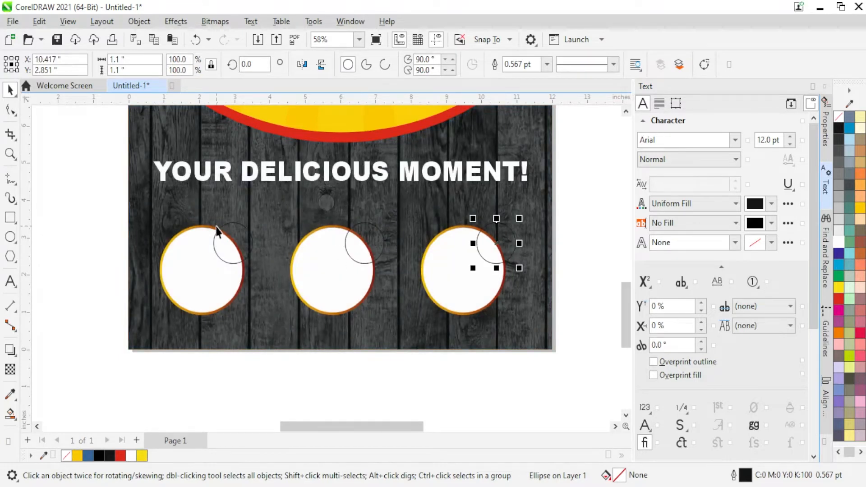
# Centre all nine circles as one group horizontally on the page and ungroup them
pyautogui.scroll(-1, 216, 231)
pyautogui.moveTo(134, 206); pyautogui.dragTo(502, 323)
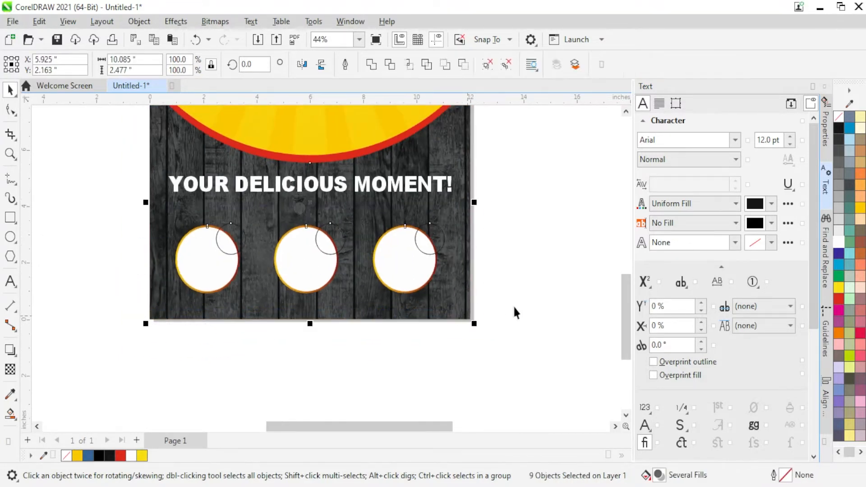
pyautogui.hotkey('ctrl', 'g')
pyautogui.click(520, 274)
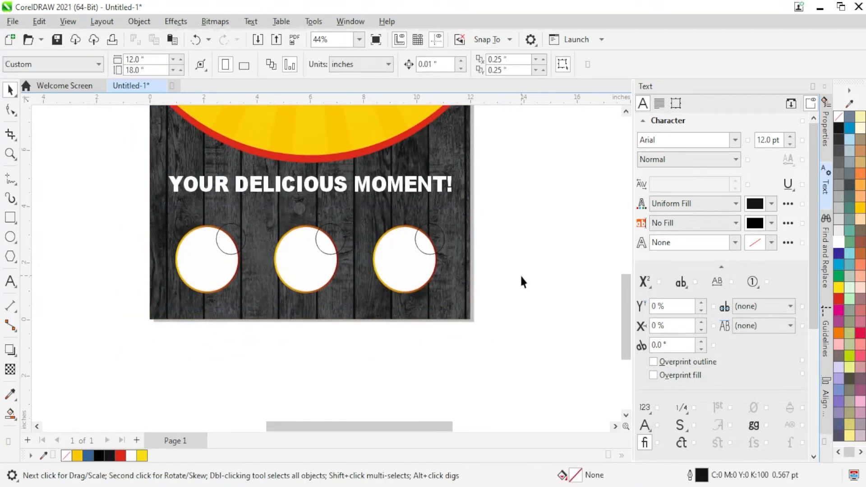
pyautogui.rightClick(395, 254)
pyautogui.click(424, 132)
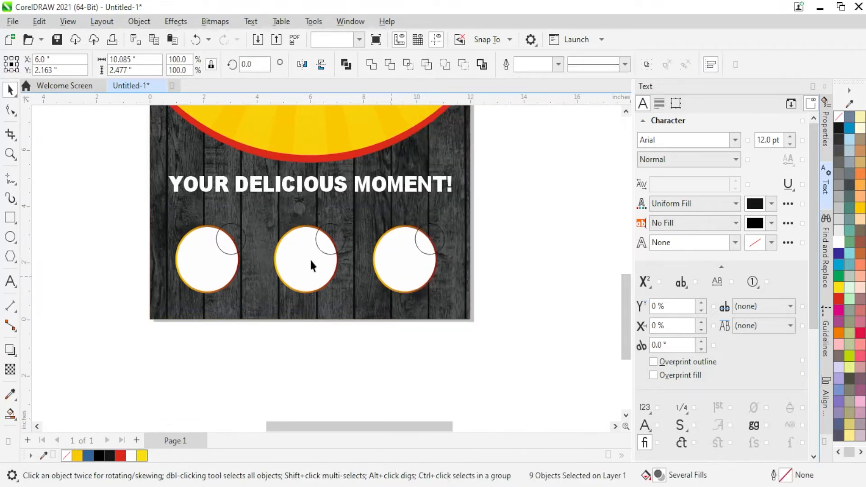
pyautogui.click(298, 245)
# Fill the three small overlapping circles with deep yellow (C0 M20 Y100 K0) and remove their outlines
pyautogui.scroll(2, 306, 246)
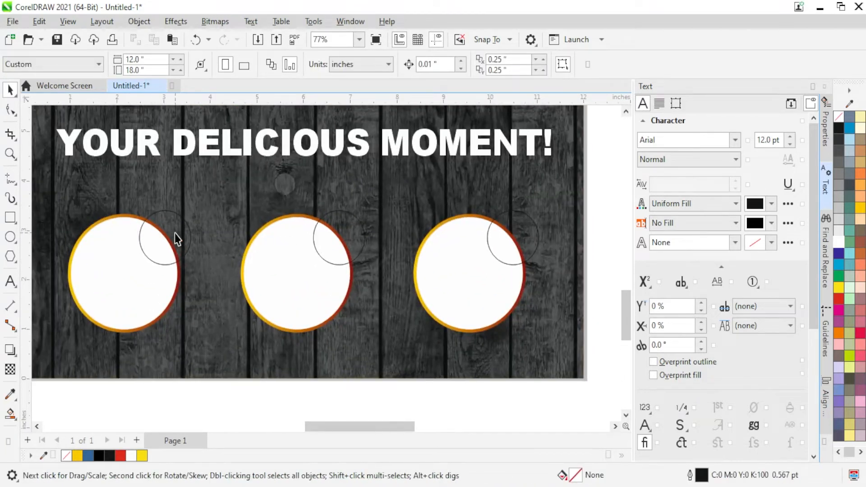
pyautogui.click(175, 234)
pyautogui.keyDown('shift'); pyautogui.click(352, 255); pyautogui.keyUp('shift')
pyautogui.keyDown('shift'); pyautogui.click(495, 243); pyautogui.keyUp('shift')
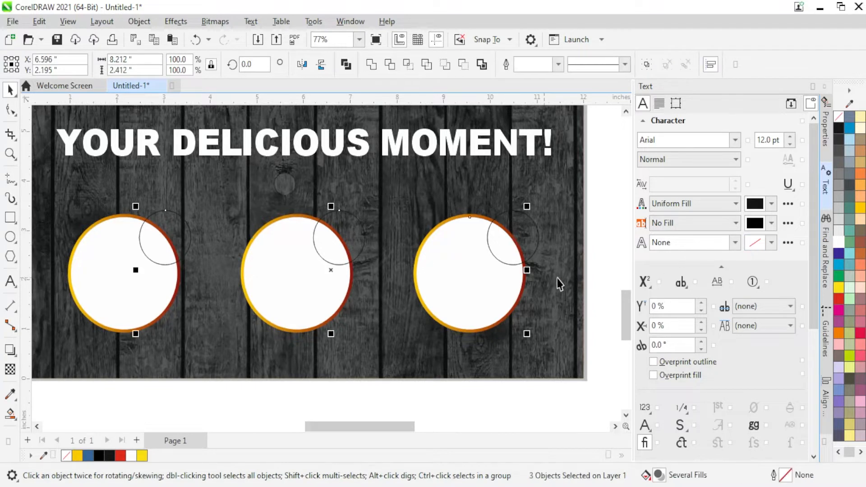
pyautogui.keyDown('shift'); pyautogui.click(489, 261); pyautogui.keyUp('shift')
pyautogui.keyDown('shift'); pyautogui.click(538, 239); pyautogui.keyUp('shift')
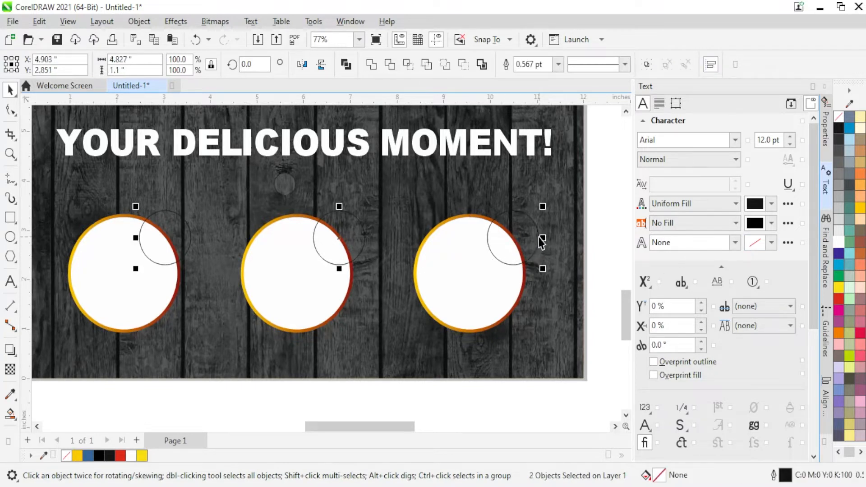
pyautogui.click(859, 211)
pyautogui.rightClick(839, 117)
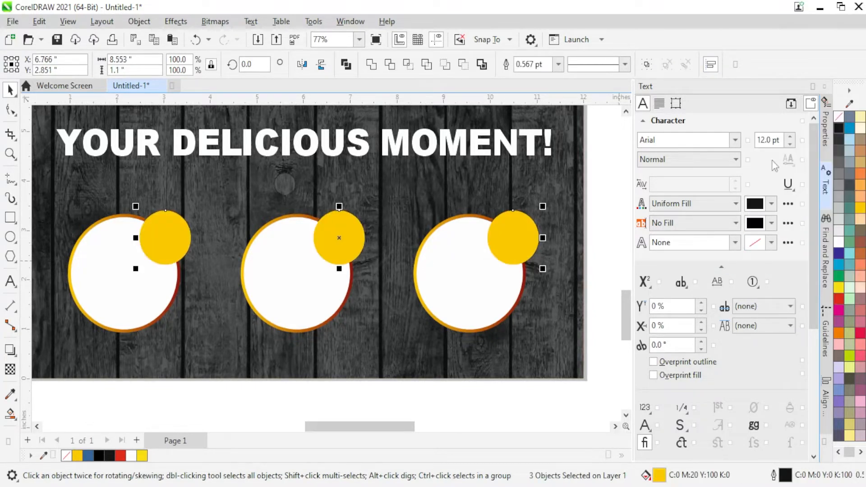
pyautogui.click(601, 212)
# Place a copy of the slogan at the top of the poster, above the burger and centred horizontally
pyautogui.scroll(-4, 246, 310)
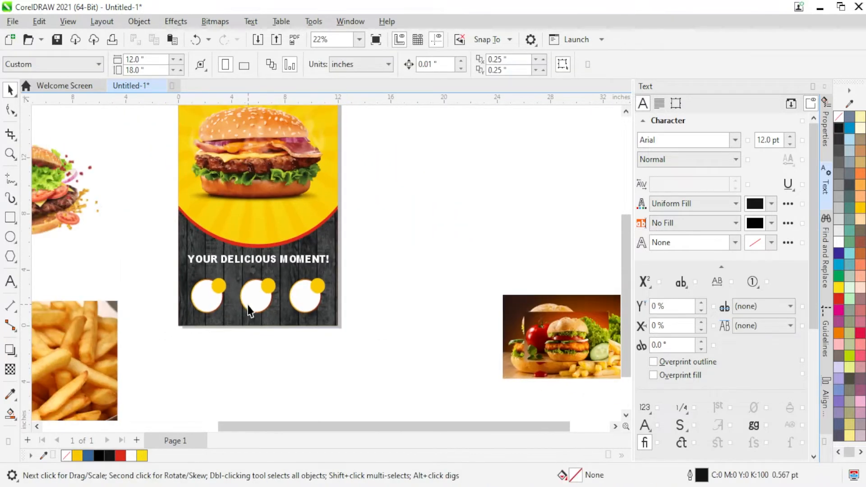
pyautogui.scroll(-2, 253, 273)
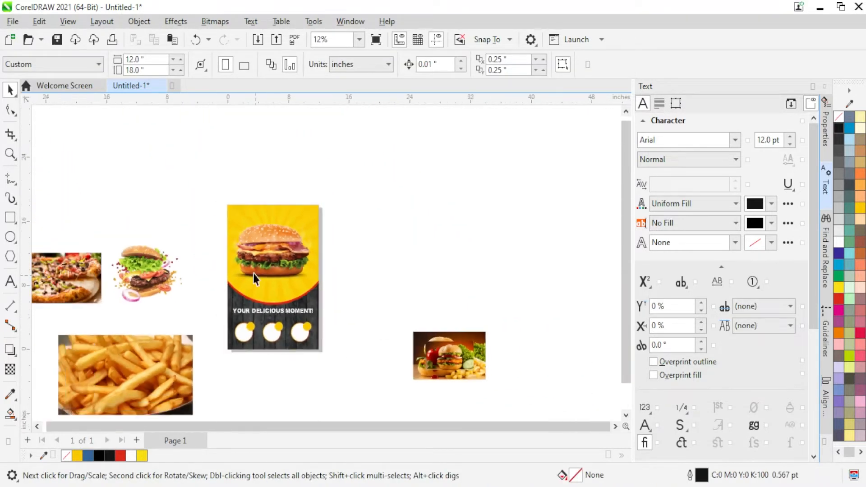
pyautogui.moveTo(278, 338); pyautogui.dragTo(285, 188)
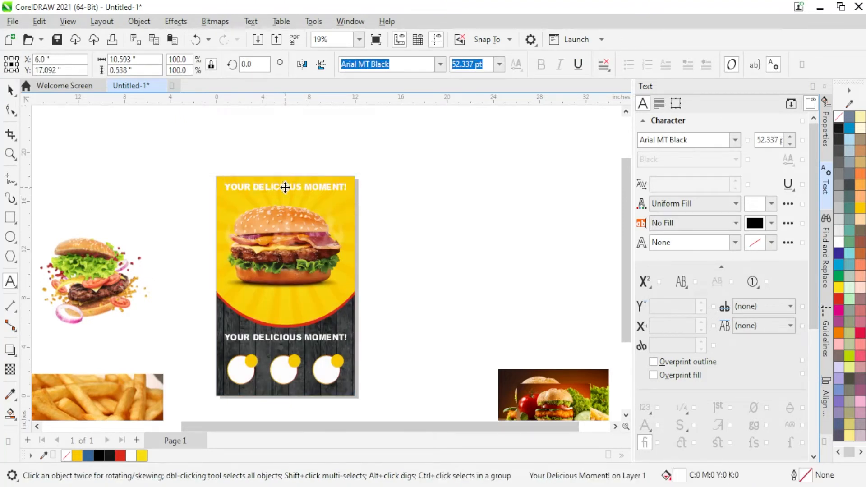
# Replace the text of the copied slogan above the burger with "THE GREAT BURGER"
pyautogui.doubleClick(303, 187)
pyautogui.write('THE GRA')
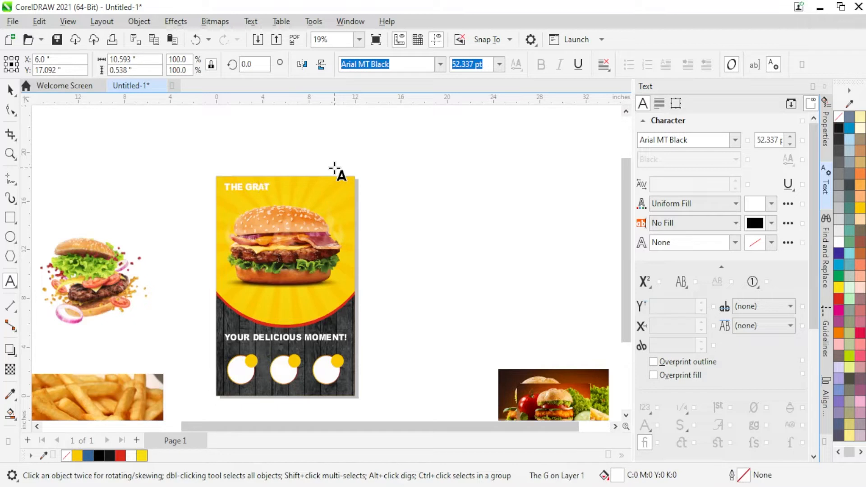
pyautogui.write('T')
pyautogui.press('BackSpace')
pyautogui.press('BackSpace')
pyautogui.write('E')
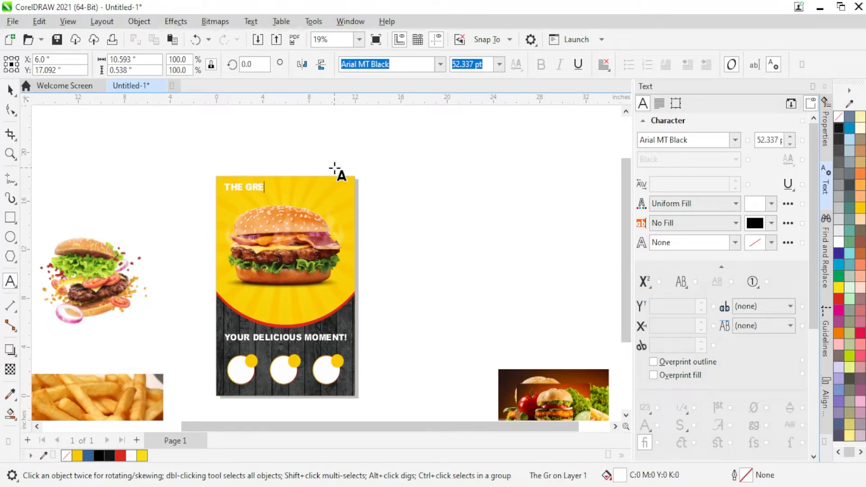
pyautogui.write('ART')
pyautogui.press('BackSpace')
pyautogui.press('BackSpace')
pyautogui.write('T')
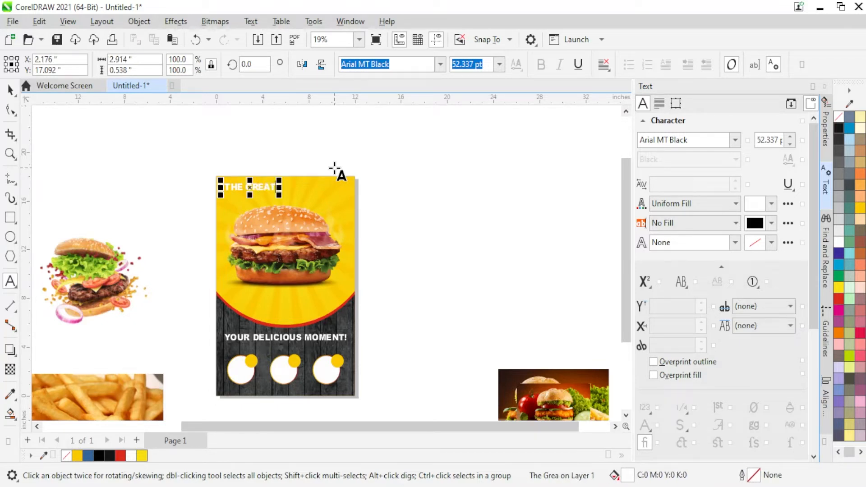
pyautogui.click(334, 168)
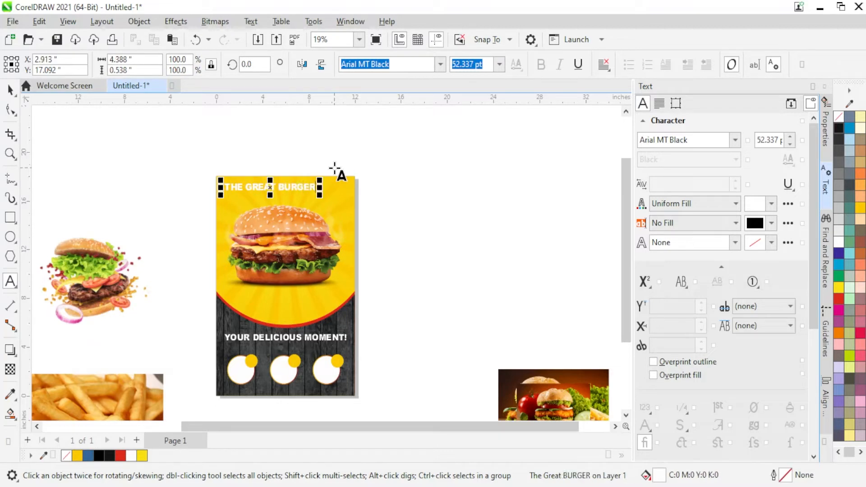
# Extend the headline text to "THE GREAT BURGER. FAST FOOD" and scale it down to about 10.97 inches wide to fit the poster
pyautogui.write('BURGER. Fast Fo')
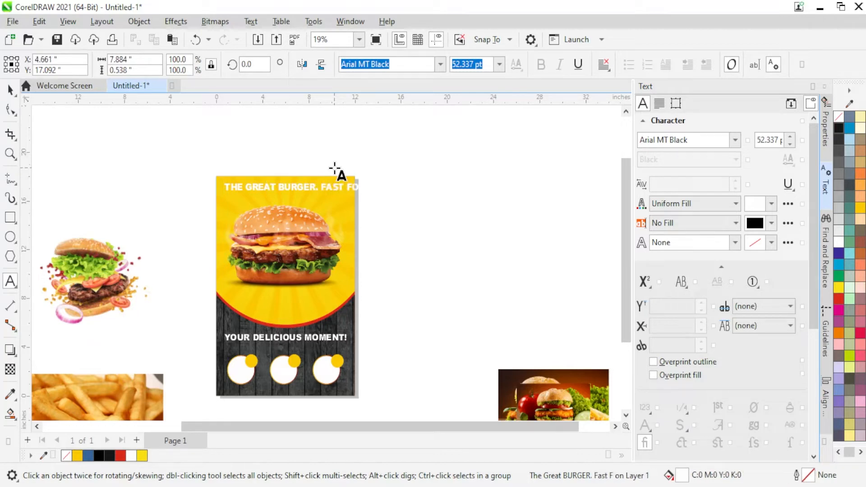
pyautogui.click(10, 90)
pyautogui.scroll(1, 333, 173)
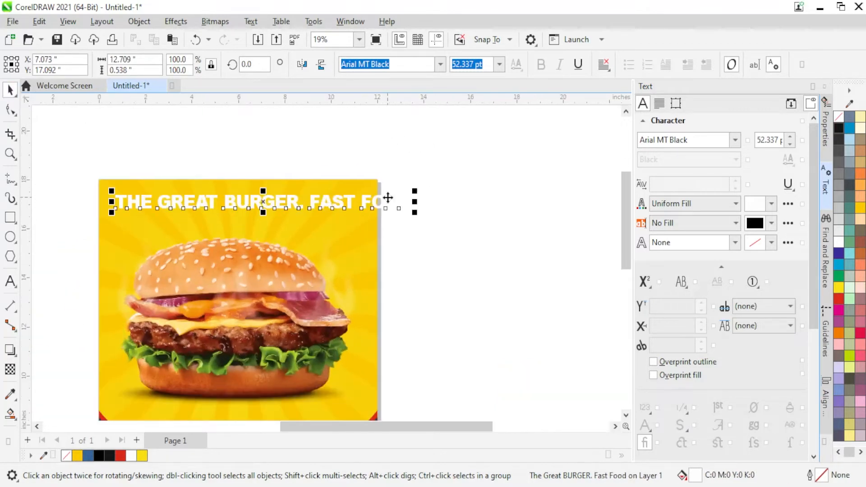
pyautogui.moveTo(413, 198); pyautogui.dragTo(380, 203)
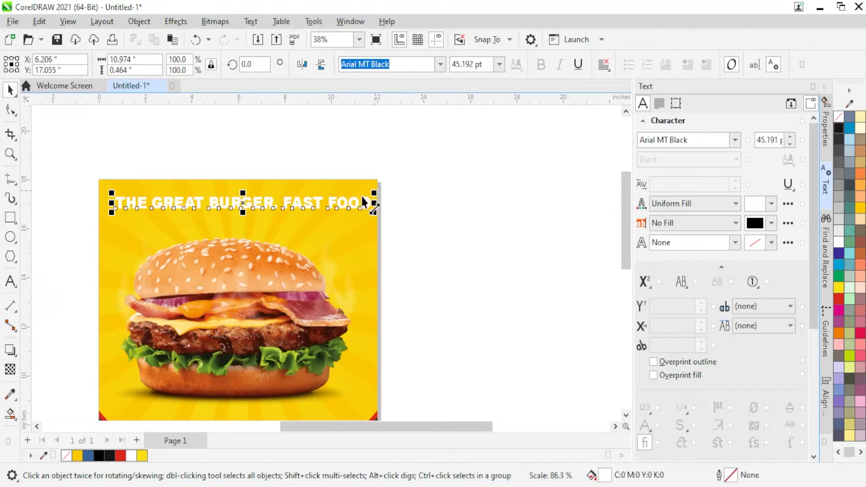
pyautogui.scroll(1, 379, 199)
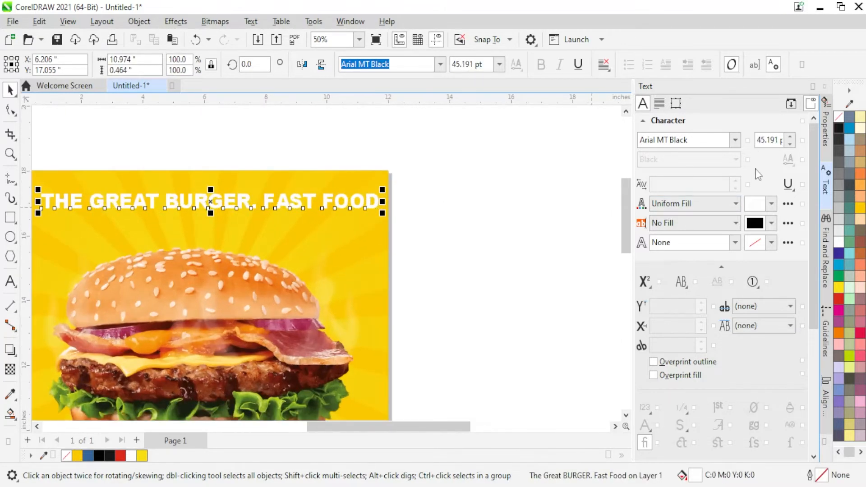
# Change the headline's font to ATROX
pyautogui.click(735, 140)
pyautogui.scroll(-2, 743, 280)
pyautogui.scroll(-4, 743, 281)
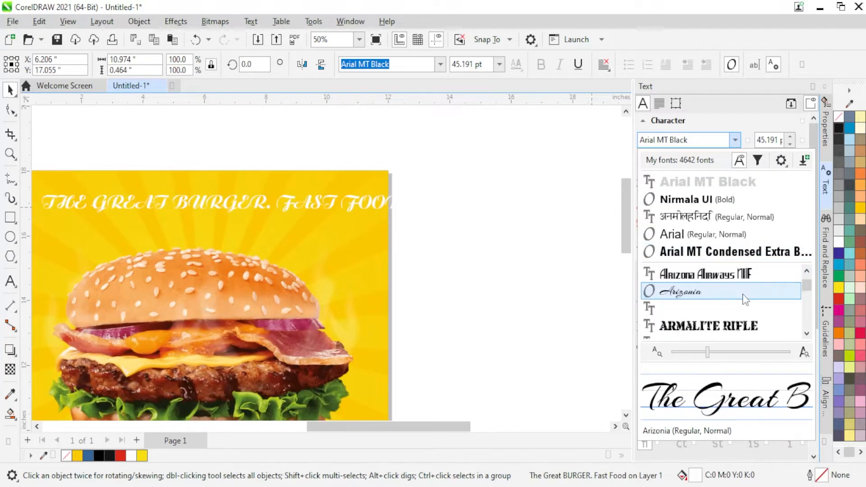
pyautogui.scroll(-1, 745, 299)
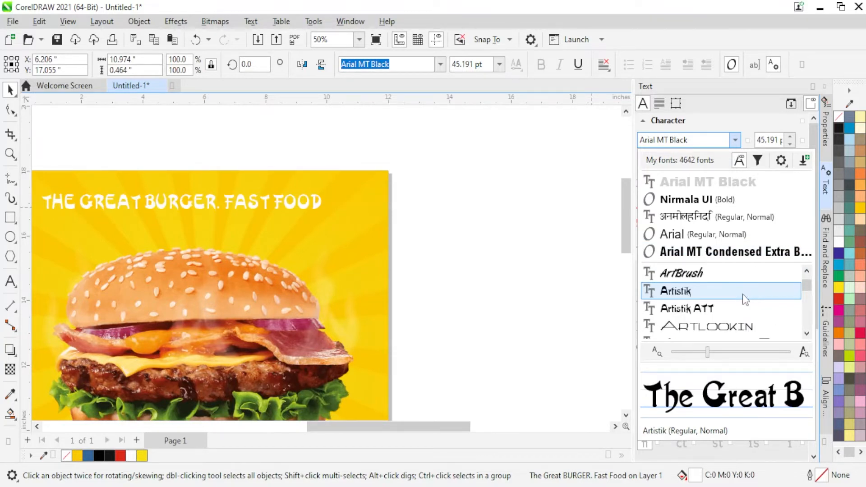
pyautogui.scroll(-1, 745, 299)
pyautogui.scroll(-3, 745, 300)
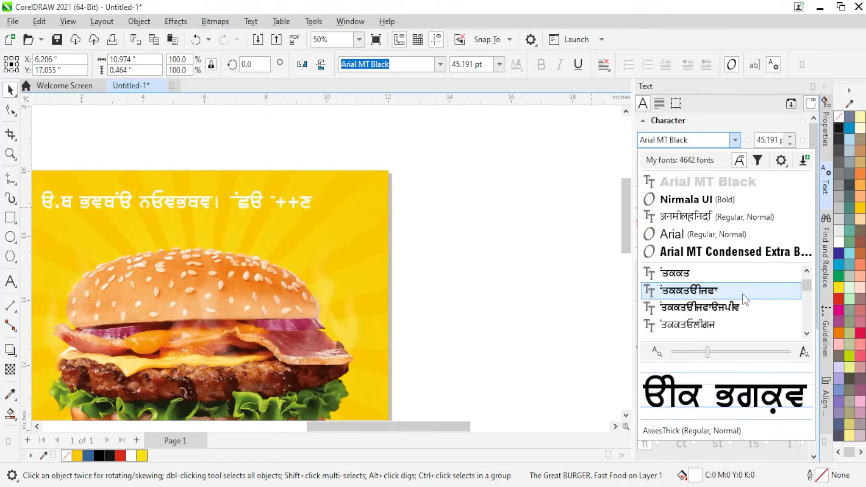
pyautogui.scroll(-2, 744, 298)
pyautogui.scroll(-3, 745, 299)
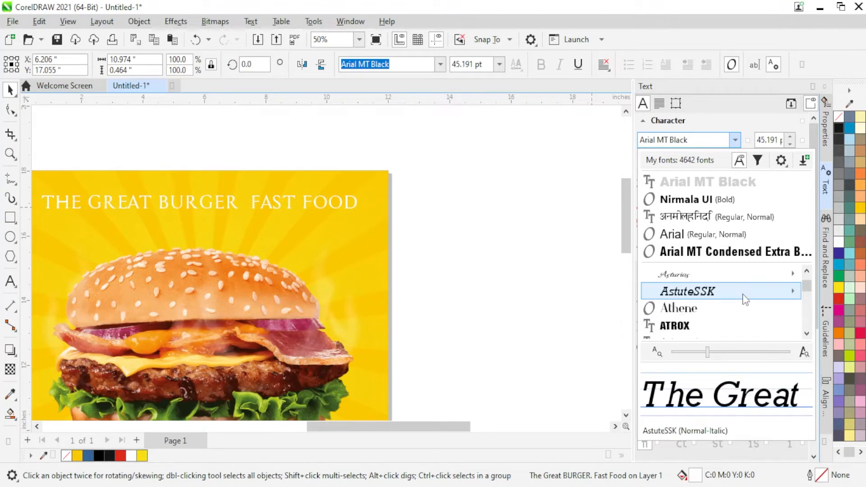
pyautogui.moveTo(745, 300)
pyautogui.scroll(-3, 745, 299)
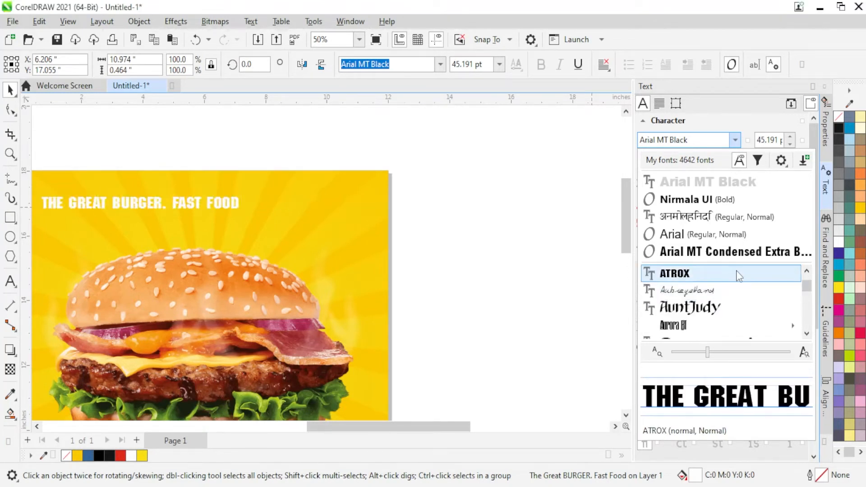
pyautogui.click(734, 273)
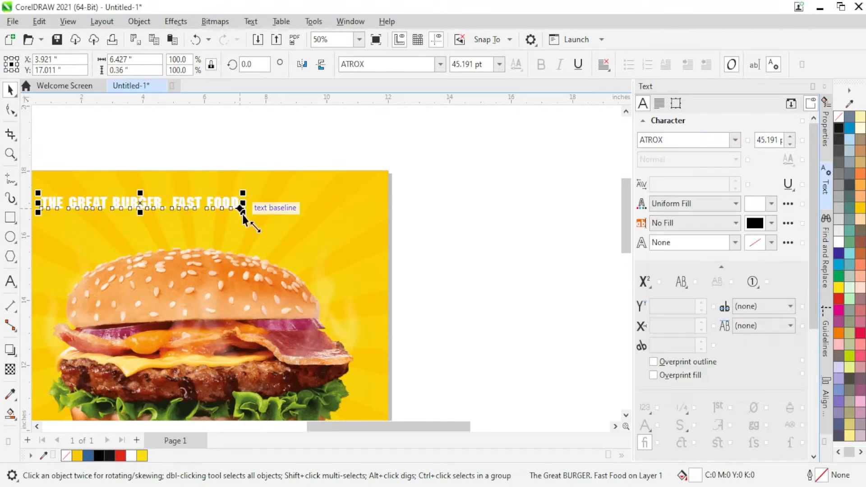
# Enlarge the headline to about 10.78 inches wide and centre it horizontally on the page
pyautogui.moveTo(242, 214); pyautogui.dragTo(373, 261)
pyautogui.hotkey('ctrl', 'a')
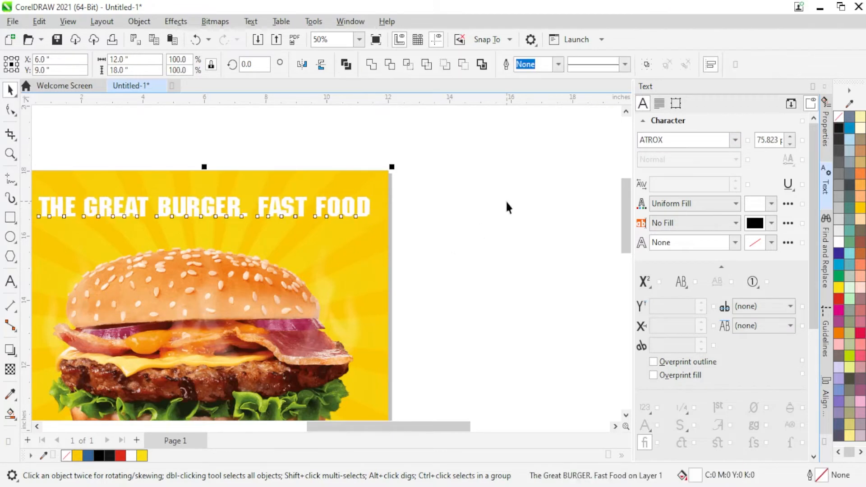
pyautogui.scroll(-1, 486, 202)
pyautogui.scroll(2, 135, 207)
# Fill the whole headline with green (C100 M0 Y100 K0)
pyautogui.click(147, 210)
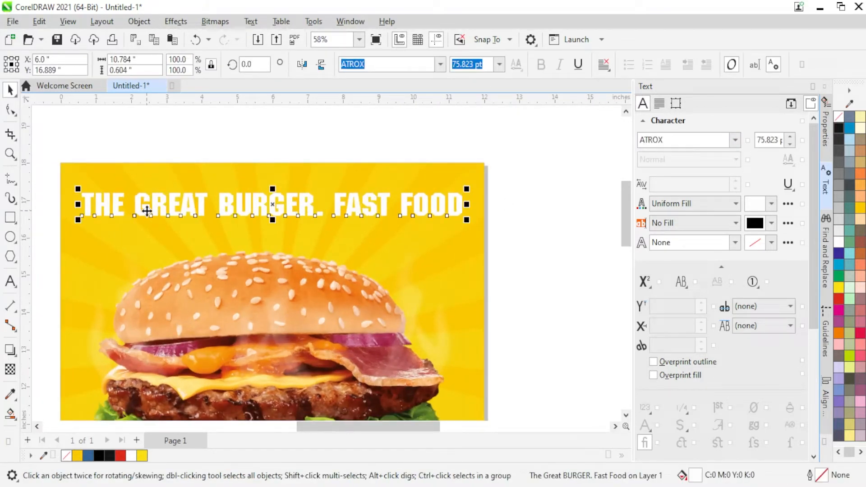
pyautogui.click(839, 275)
pyautogui.click(579, 207)
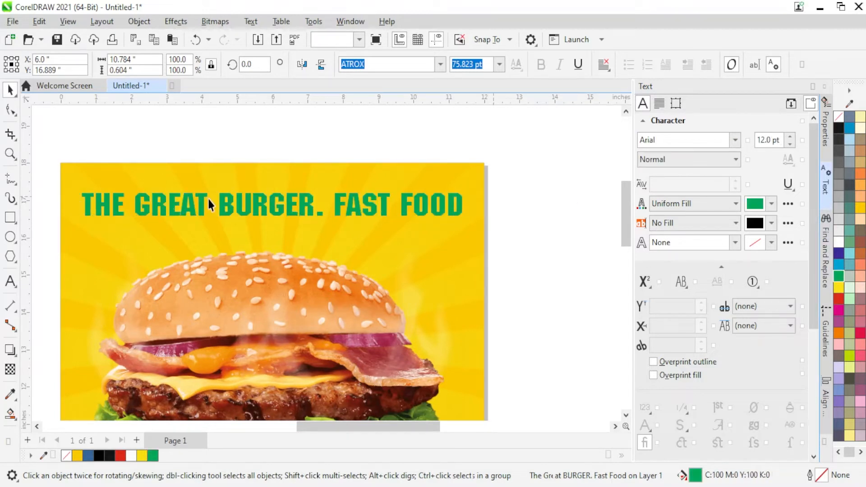
# Fill only the word BURGER in the headline with red (C0 M100 Y100 K0) and move the headline slightly up
pyautogui.doubleClick(221, 210)
pyautogui.moveTo(221, 211); pyautogui.dragTo(314, 207)
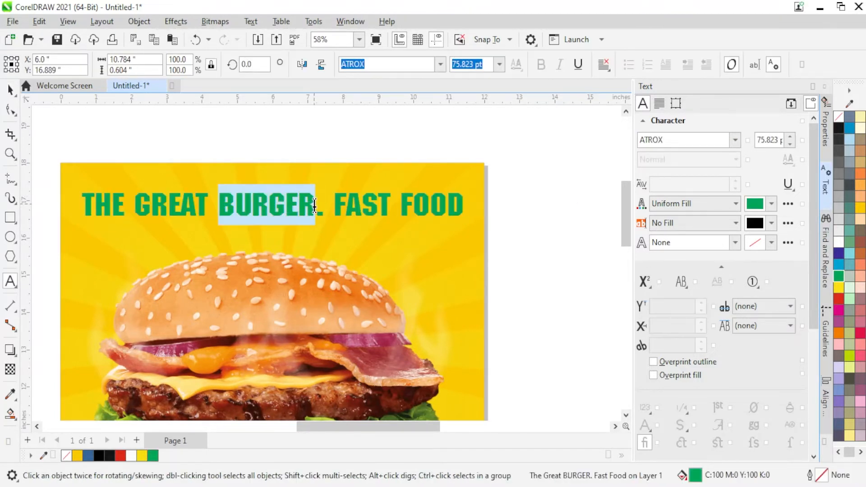
pyautogui.click(838, 298)
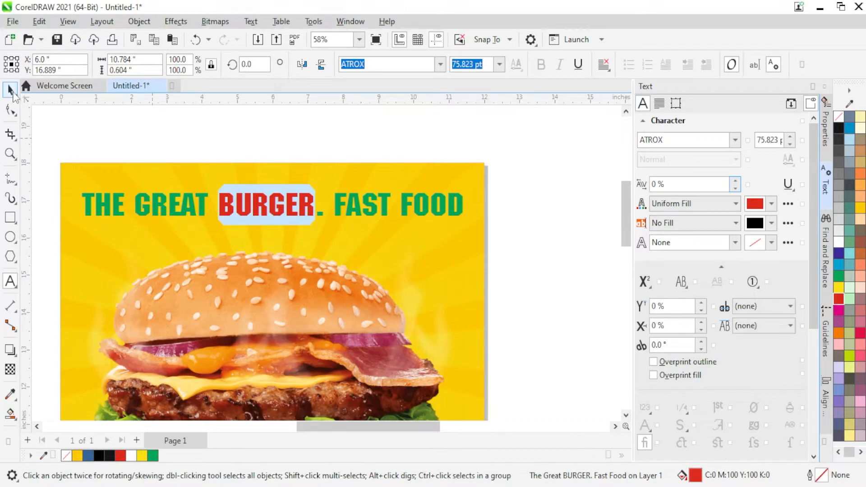
pyautogui.click(11, 90)
pyautogui.moveTo(201, 201); pyautogui.dragTo(200, 194)
# Sample a dark green (#212B13) from the burger image and apply it to "THE GREAT" and ". FAST FOOD" in the headline
pyautogui.scroll(-2, 200, 193)
pyautogui.scroll(3, 256, 289)
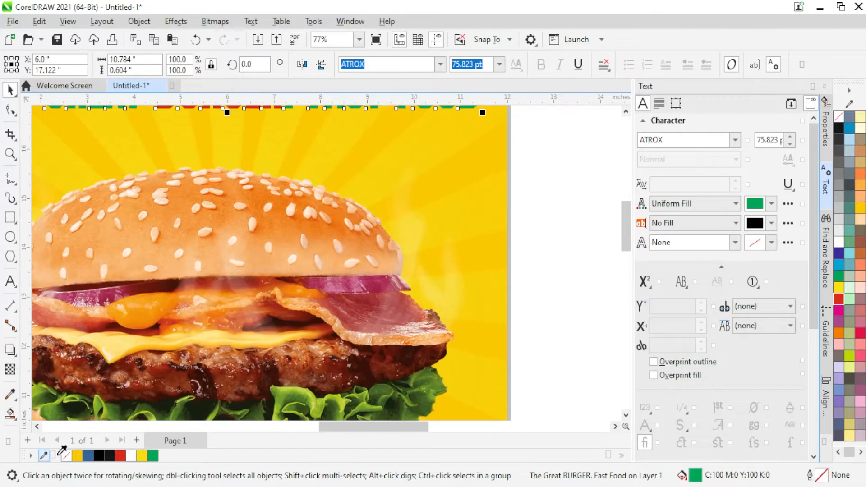
pyautogui.scroll(-3, 365, 292)
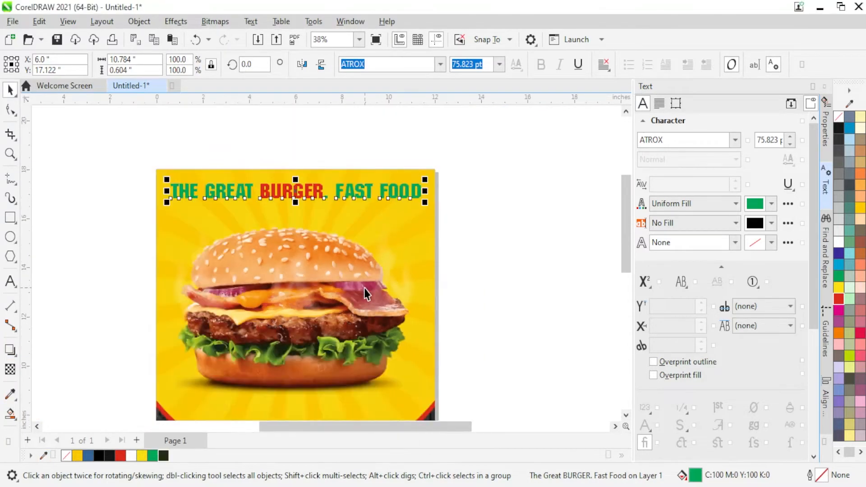
pyautogui.scroll(2, 243, 172)
pyautogui.doubleClick(257, 199)
pyautogui.moveTo(259, 203); pyautogui.dragTo(113, 205)
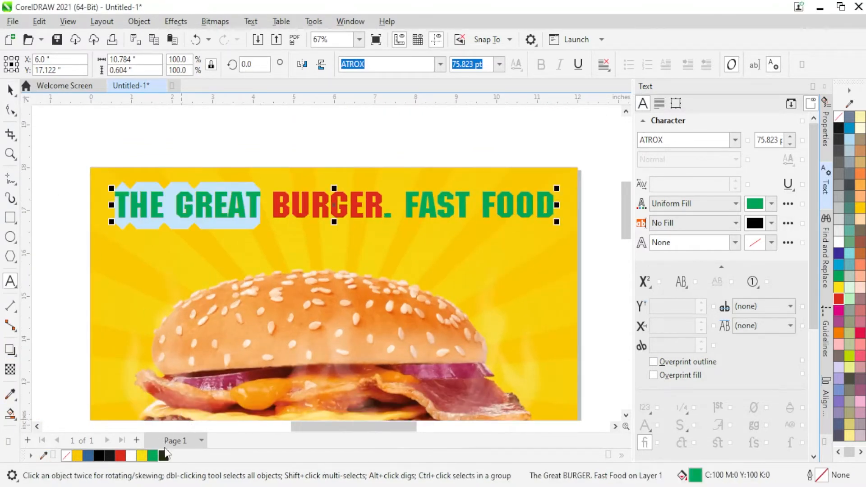
pyautogui.click(164, 455)
pyautogui.moveTo(406, 201); pyautogui.dragTo(584, 211)
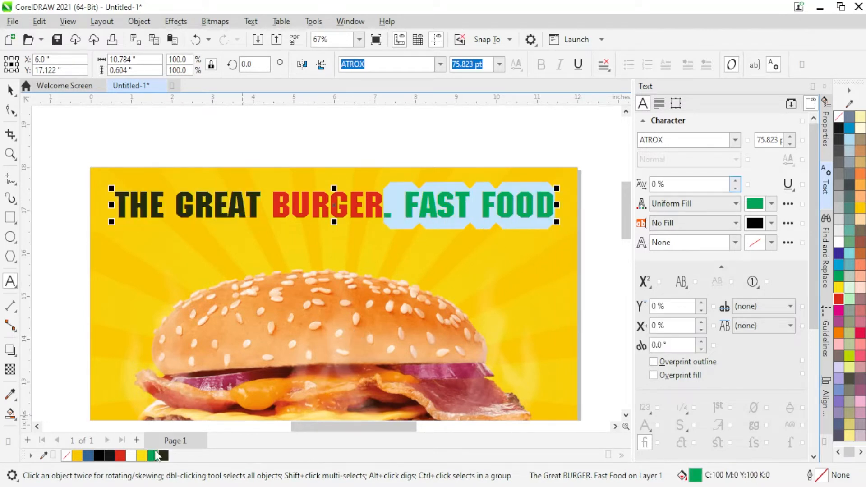
pyautogui.click(163, 456)
pyautogui.hotkey('ctrl', 'space')
pyautogui.click(384, 115)
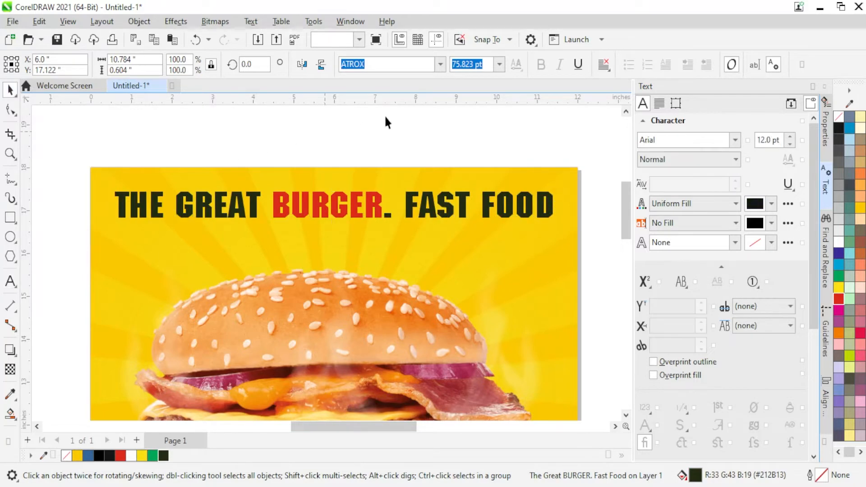
# Place a copy of the headline directly below the original, about 1 inch lower
pyautogui.scroll(-1, 389, 113)
pyautogui.scroll(-1, 391, 116)
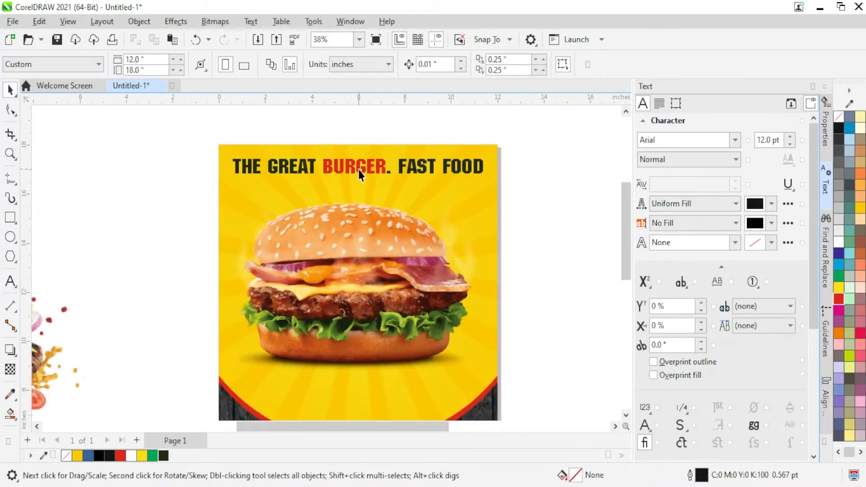
pyautogui.moveTo(359, 170); pyautogui.dragTo(360, 193)
pyautogui.rightClick(361, 203)
# Replace the text of the copied headline with "BEST DEAL"
pyautogui.doubleClick(366, 193)
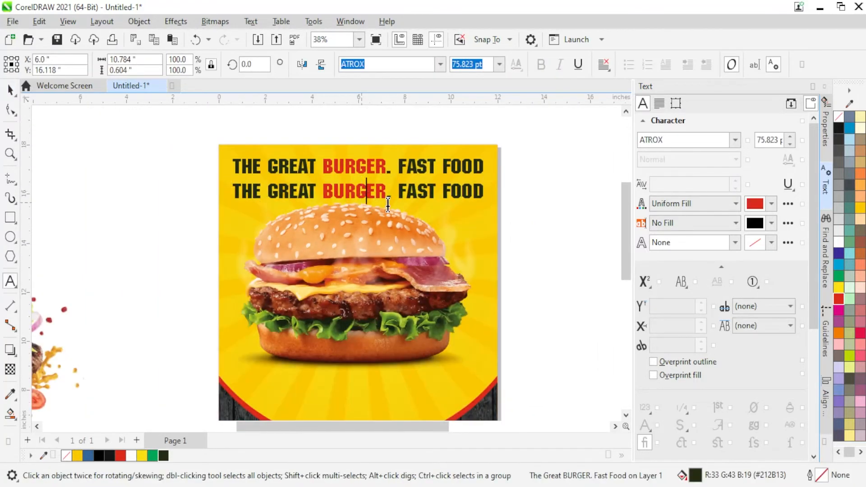
pyautogui.hotkey('ctrl', 'a')
pyautogui.write('BEST ')
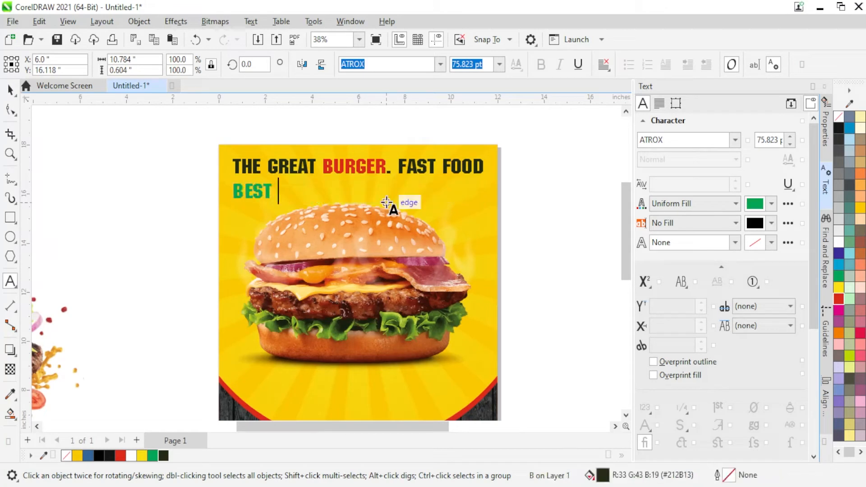
pyautogui.write('DE')
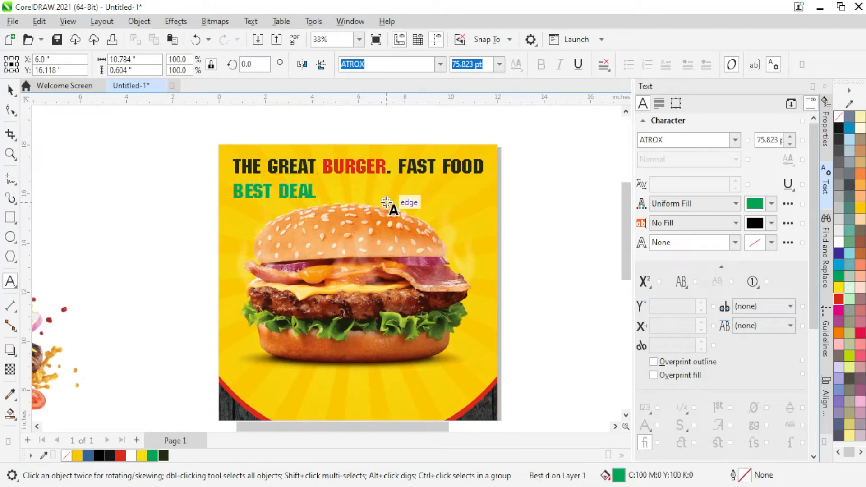
pyautogui.write('AL')
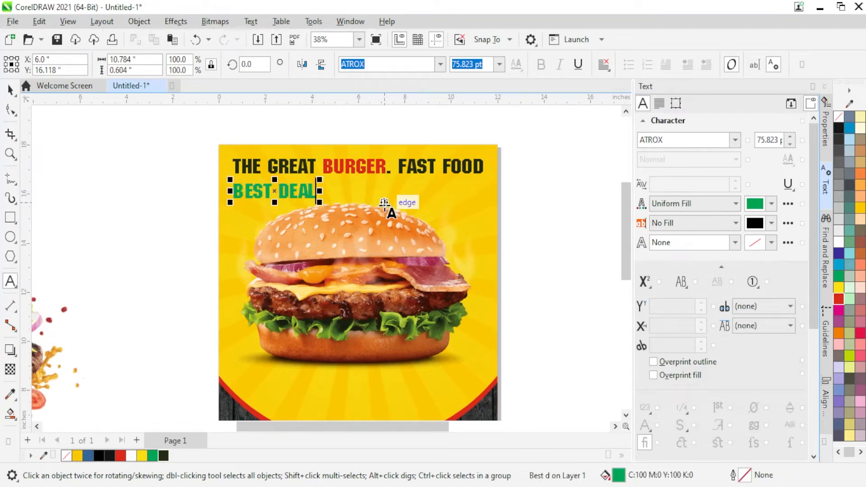
pyautogui.hotkey('ctrl', 'space')
# Set the font of the BEST DEAL text to AvantGarde-DemiOblique
pyautogui.scroll(2, 333, 204)
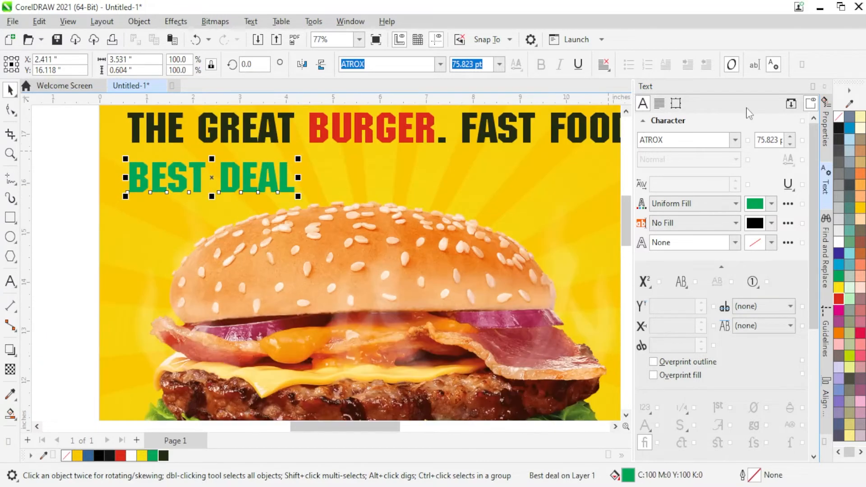
pyautogui.click(735, 141)
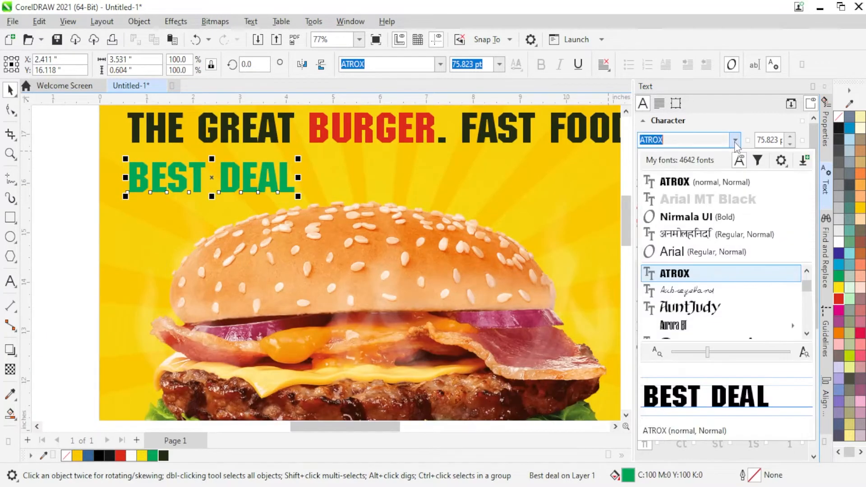
pyautogui.scroll(-3, 717, 311)
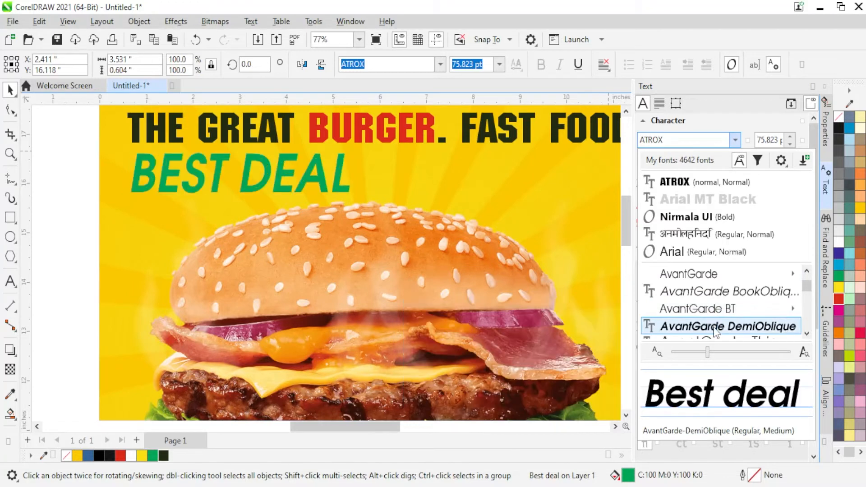
pyautogui.click(715, 327)
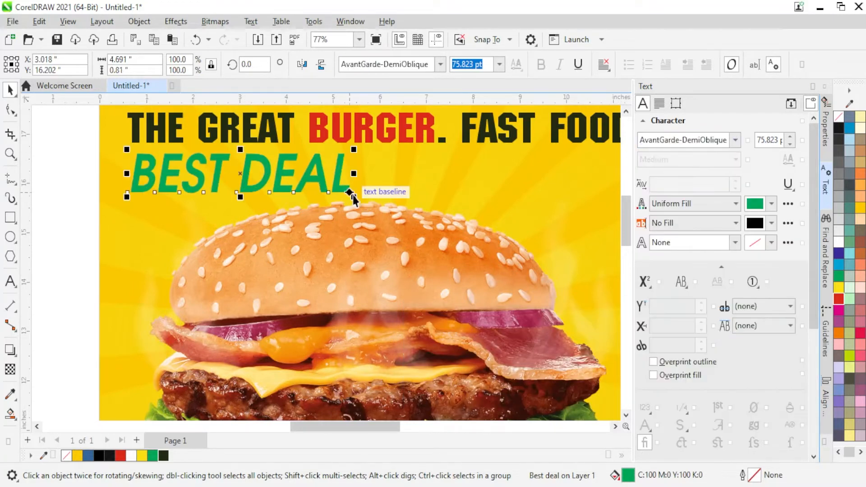
# Scale BEST DEAL down to about 3.48 inches wide and place it centred below the headline
pyautogui.moveTo(166, 162); pyautogui.dragTo(333, 166)
pyautogui.scroll(-3, 332, 166)
pyautogui.scroll(3, 431, 134)
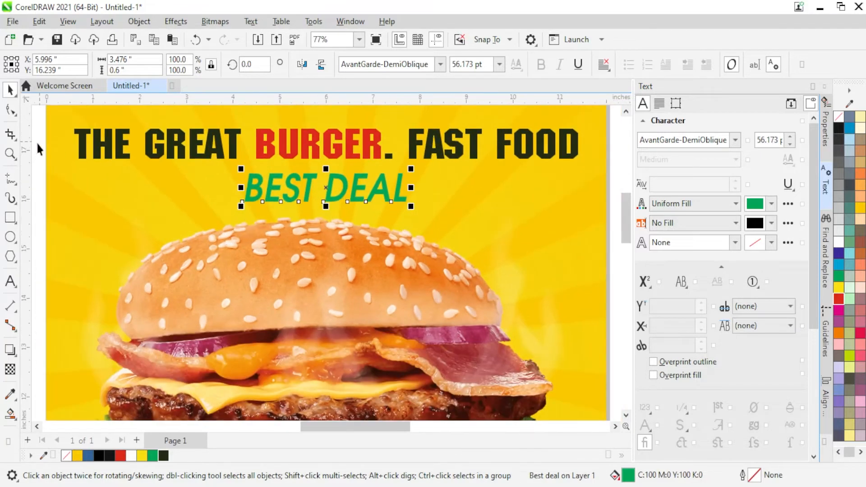
# Draw a horizontal line about 11.1 inches long between the headline and BEST DEAL, centred horizontally on the page
pyautogui.click(14, 181)
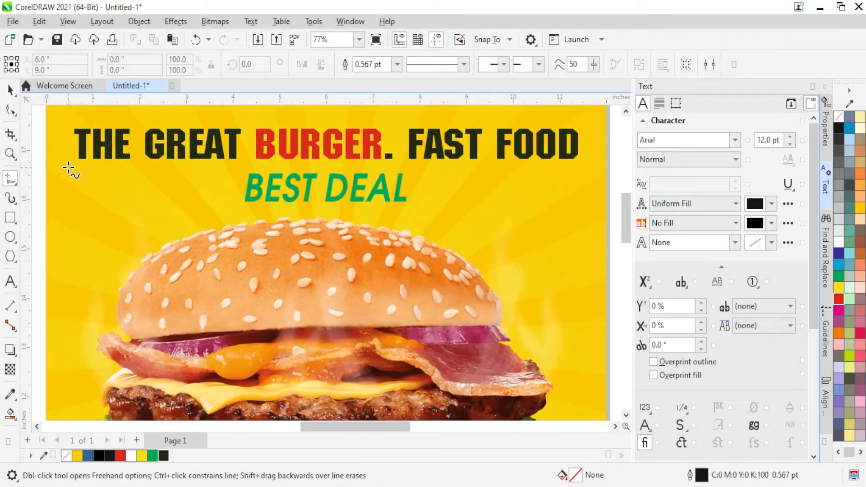
pyautogui.click(587, 167)
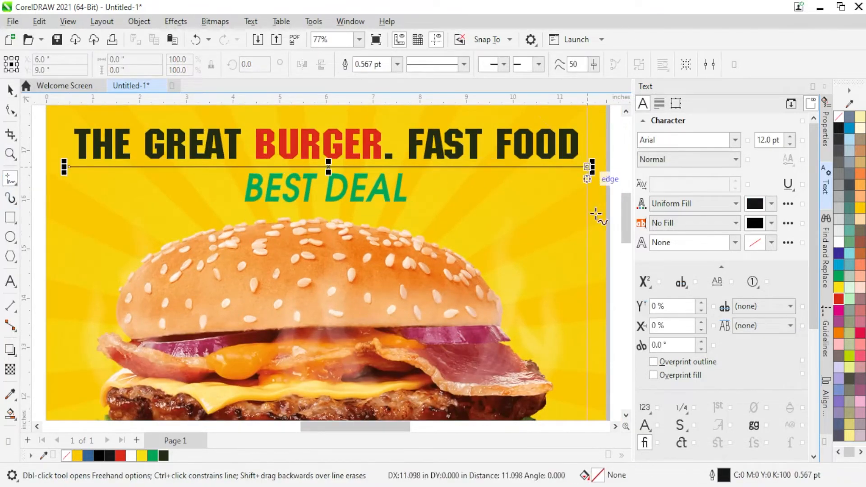
pyautogui.click(10, 90)
pyautogui.click(583, 214)
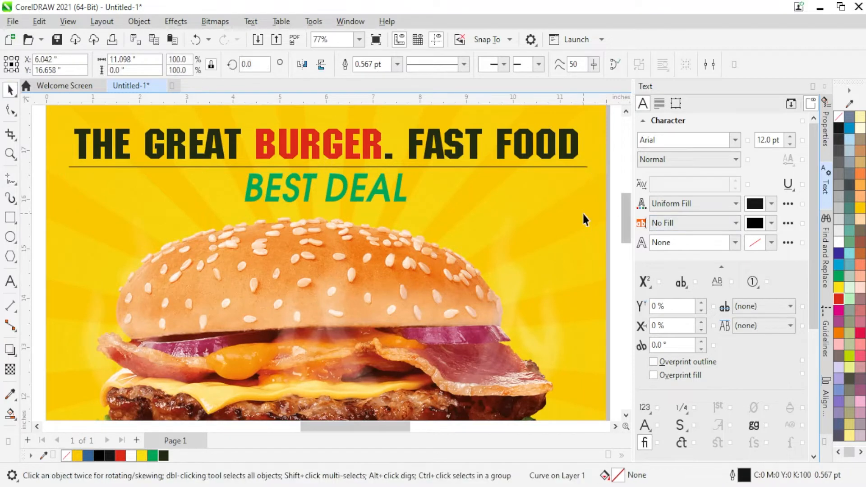
pyautogui.click(611, 174)
# Set the dividing line's outline colour to the dark green (#212B13) used in the headline
pyautogui.click(570, 167)
pyautogui.scroll(2, 592, 186)
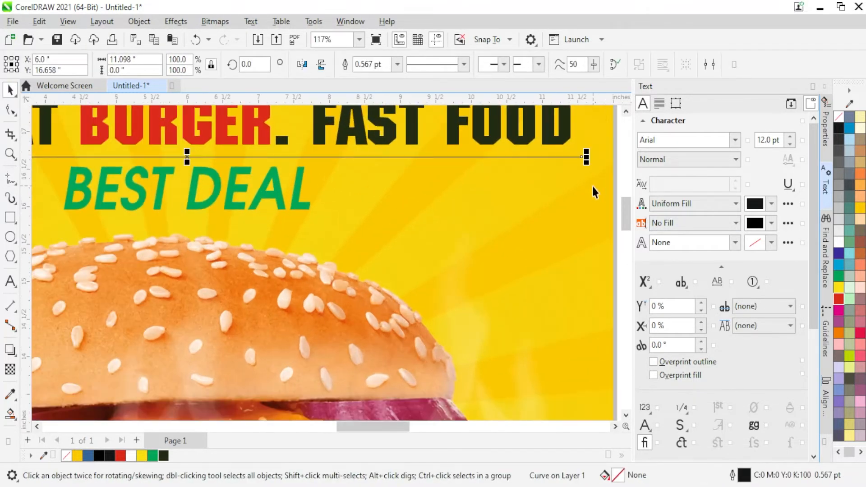
pyautogui.rightClick(163, 456)
pyautogui.click(194, 275)
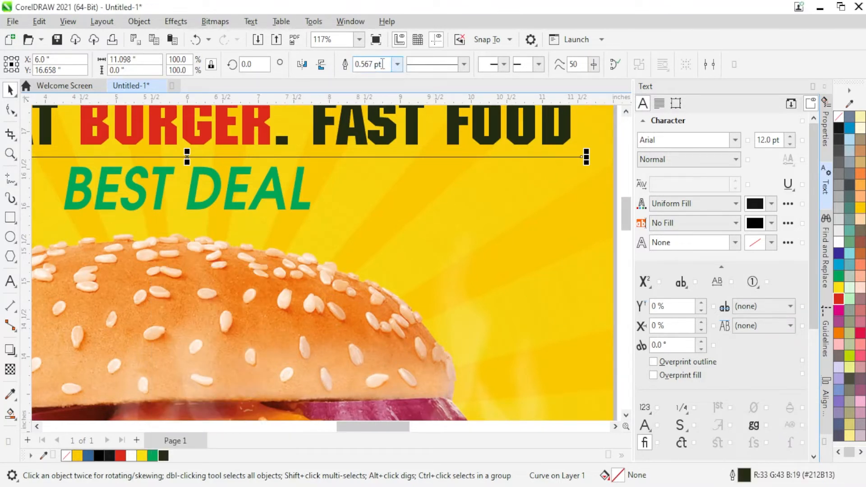
# Set the outline width of the dividing line below the headline to 3 pt
pyautogui.press('Return')
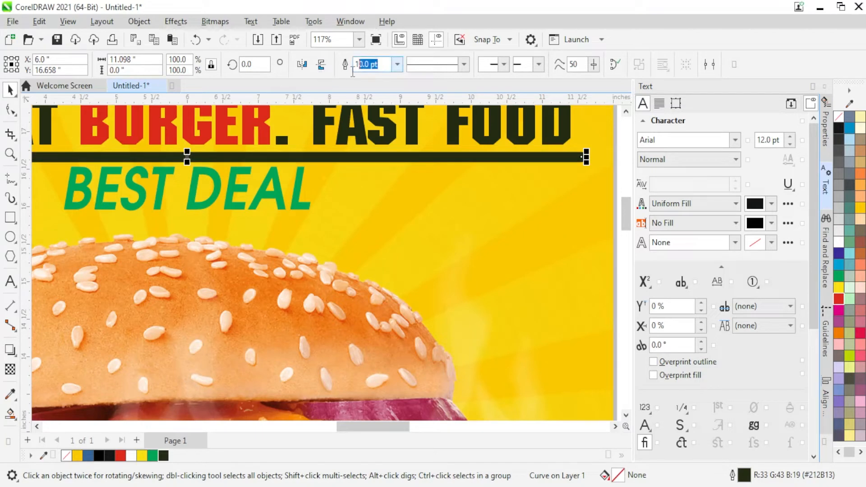
pyautogui.write('3')
pyautogui.press('Return')
# Change the fill of the BEST DEAL text to red (C0 M100 Y100 K0)
pyautogui.scroll(-2, 583, 159)
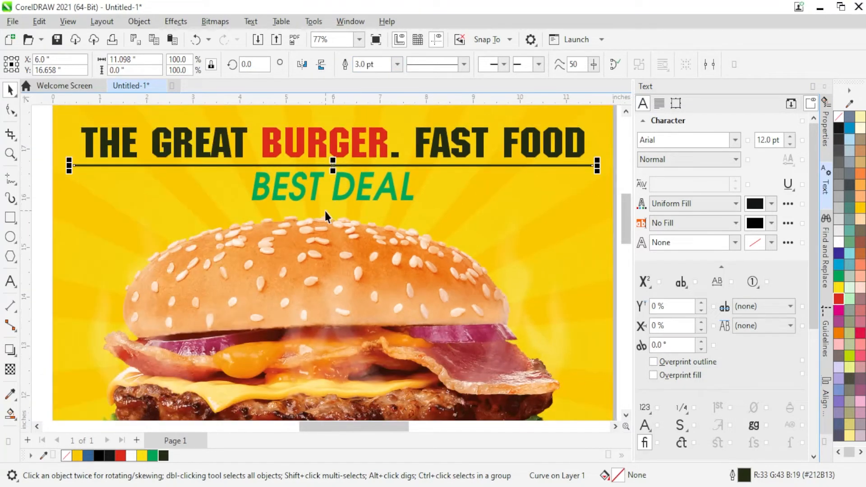
pyautogui.click(341, 197)
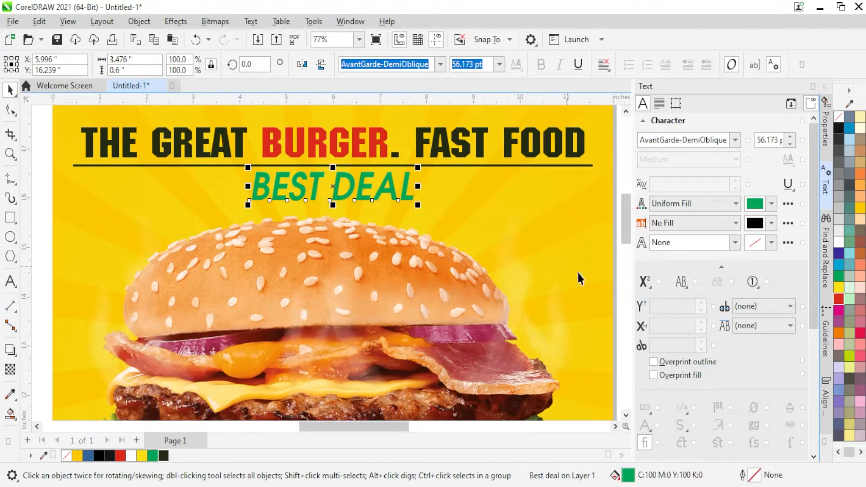
pyautogui.click(839, 299)
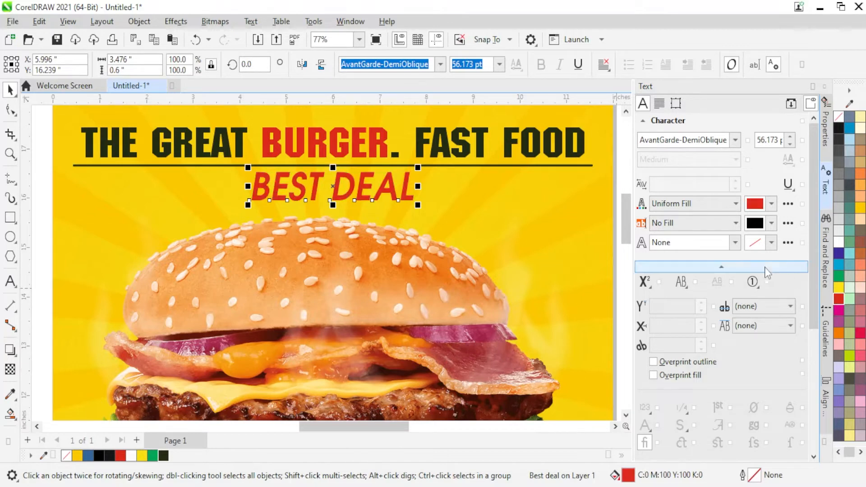
# Draw a short horizontal line about 0.47 inches long just before the B of BEST DEAL, near the top of the letters
pyautogui.scroll(4, 248, 180)
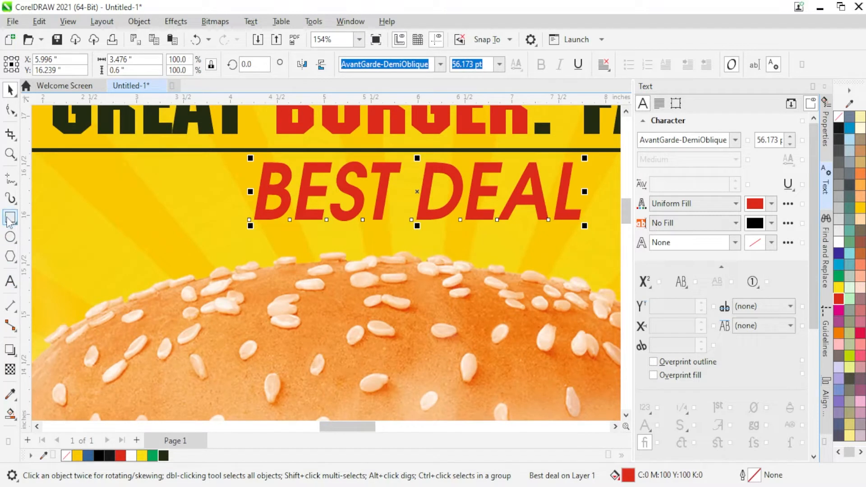
pyautogui.click(10, 180)
pyautogui.click(253, 175)
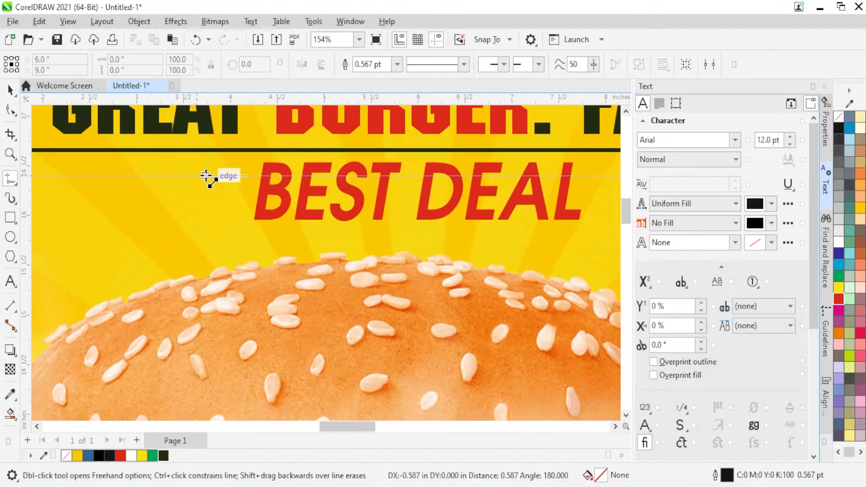
pyautogui.click(199, 176)
pyautogui.click(10, 90)
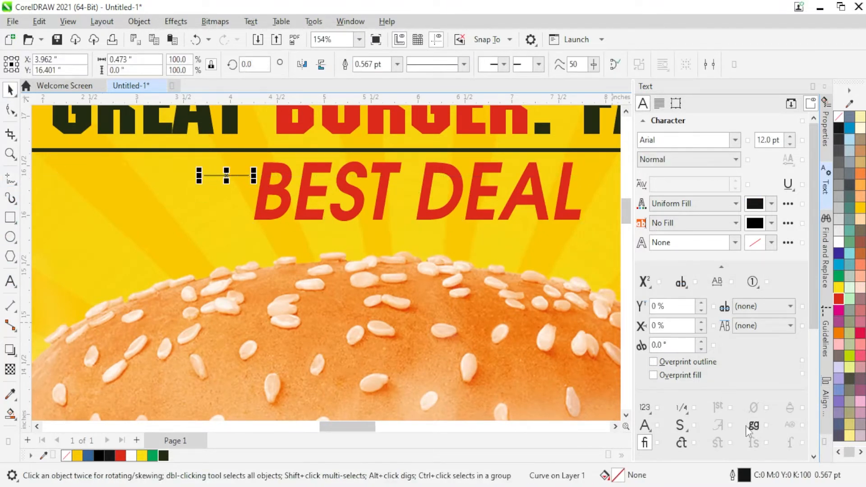
# Give the short line a 2 pt outline width and a red (C0 M100 Y100 K0) outline colour
pyautogui.press('F12')
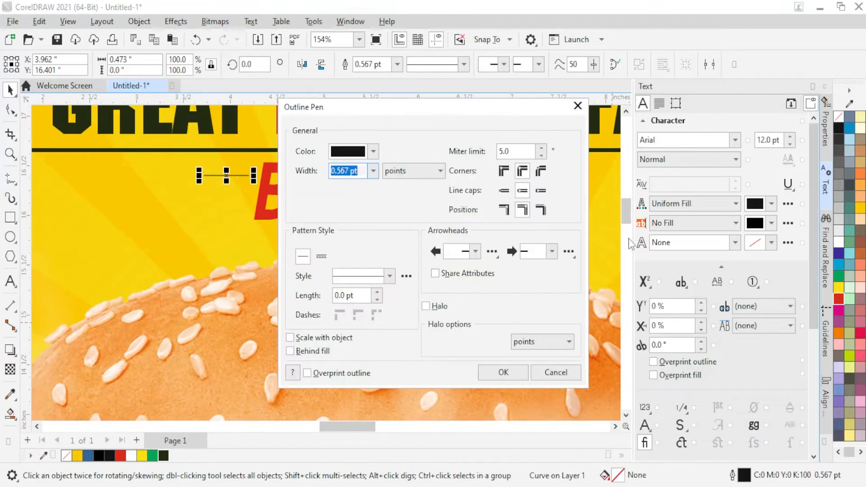
pyautogui.write('3')
pyautogui.press('Return')
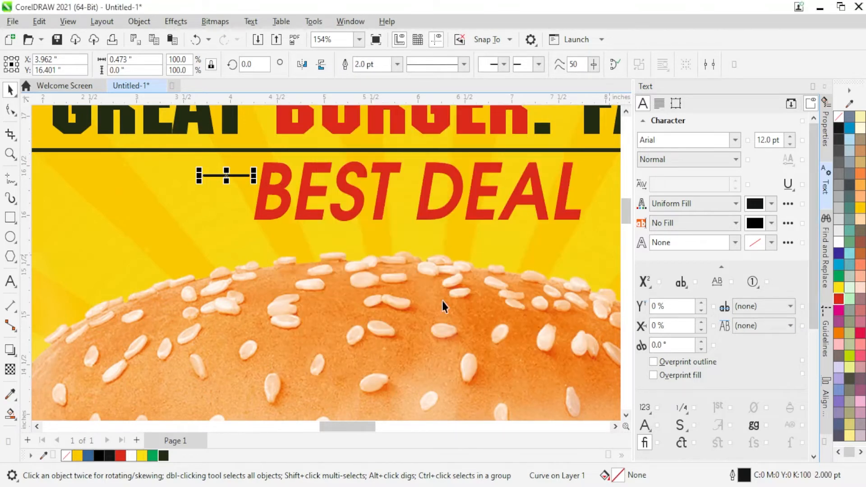
pyautogui.rightClick(838, 298)
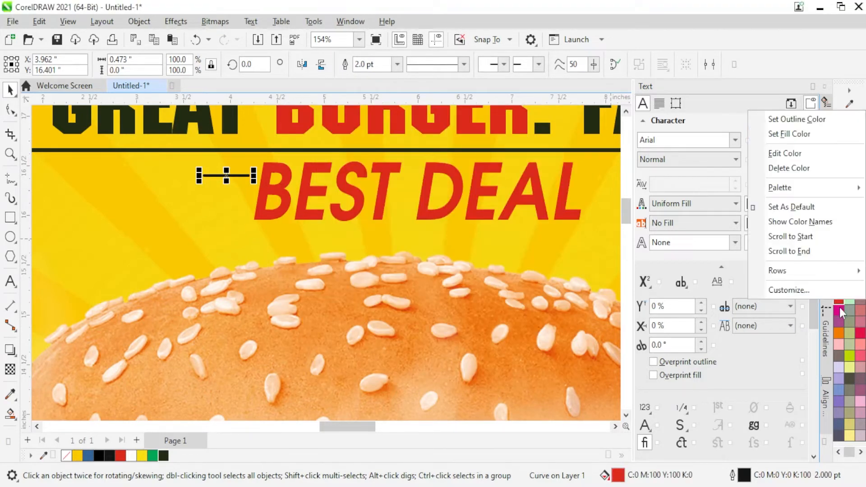
pyautogui.click(793, 118)
# Place a copy of the short red line just after BEST DEAL, slightly lower, and shift the original line slightly down
pyautogui.scroll(-1, 226, 189)
pyautogui.moveTo(348, 199); pyautogui.dragTo(514, 201)
pyautogui.click(215, 179)
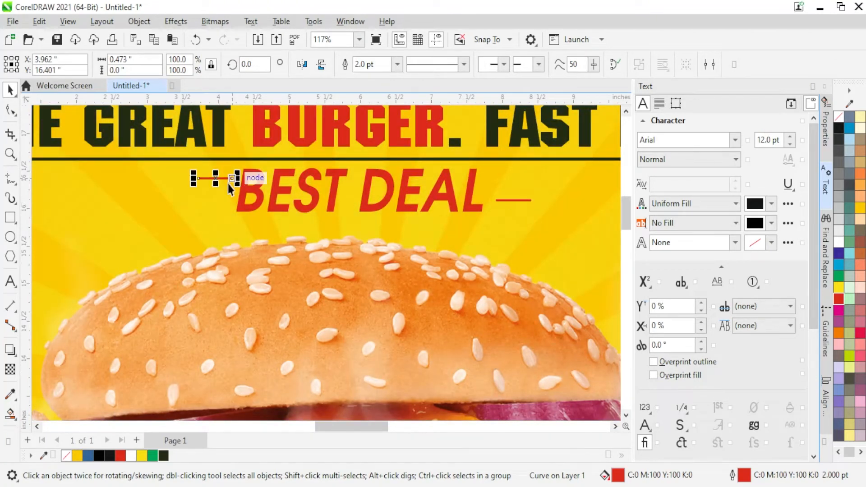
pyautogui.scroll(-3, 229, 183)
pyautogui.scroll(-1, 441, 176)
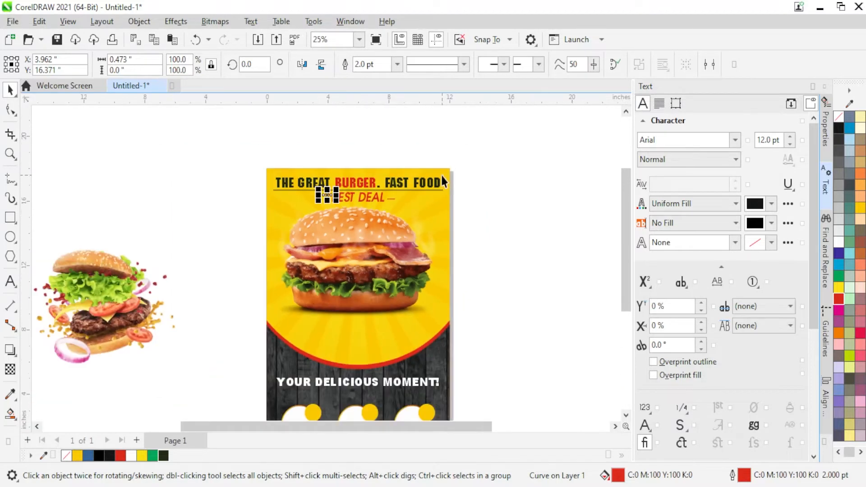
pyautogui.scroll(-1, 442, 175)
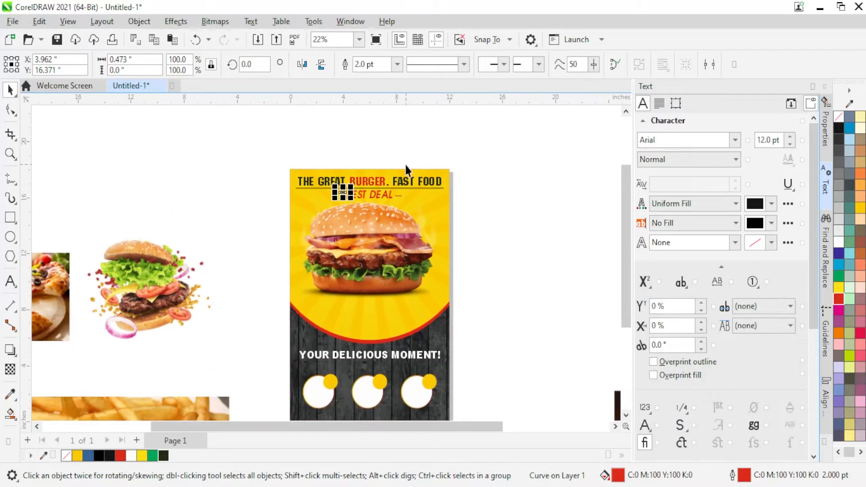
# Move the burger image down inside the yellow area, to about X 6.23 and Y 10.2 inches
pyautogui.scroll(3, 425, 283)
pyautogui.click(440, 239)
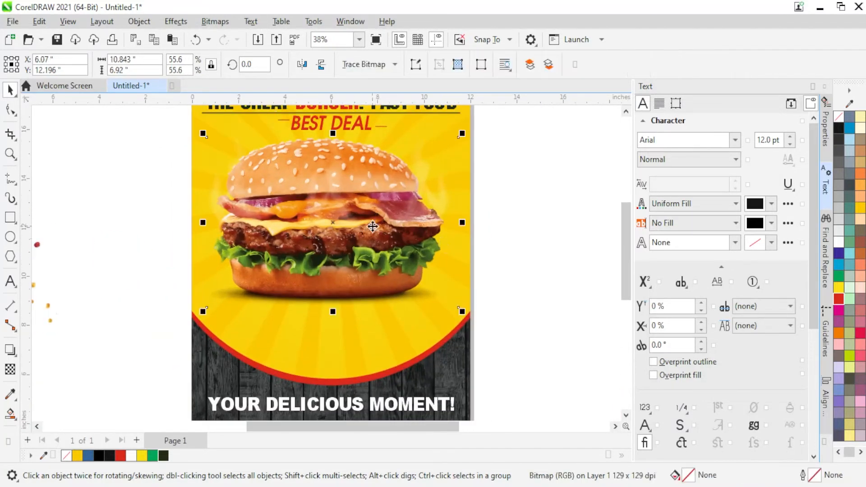
pyautogui.moveTo(372, 229); pyautogui.dragTo(379, 281)
pyautogui.click(379, 281)
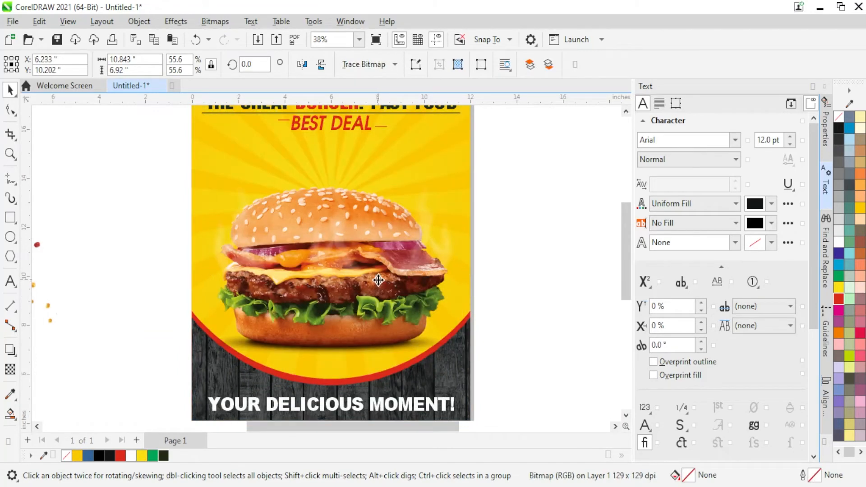
pyautogui.click(584, 252)
# Draw a star about 5.4 inches tall in the empty area beside the poster
pyautogui.click(14, 257)
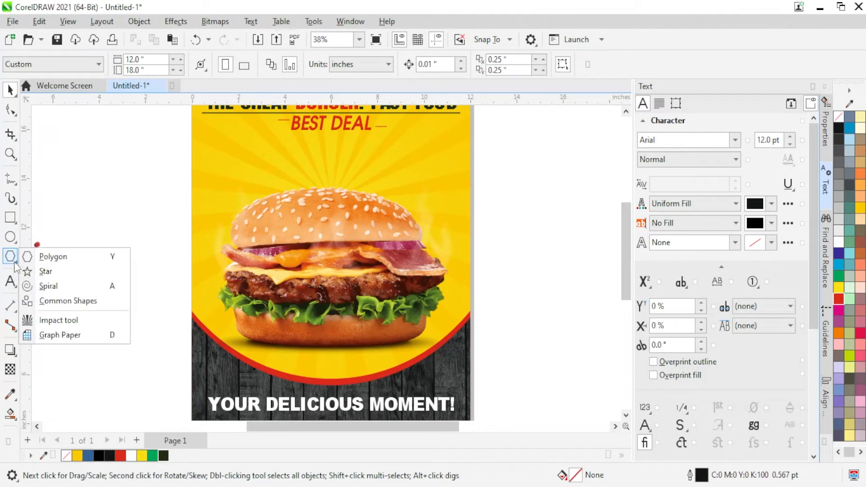
pyautogui.click(43, 271)
pyautogui.moveTo(104, 220); pyautogui.dragTo(168, 287)
# Set the star's number of points to 28
pyautogui.click(413, 61)
pyautogui.click(413, 61)
pyautogui.click(414, 61)
pyautogui.click(414, 62)
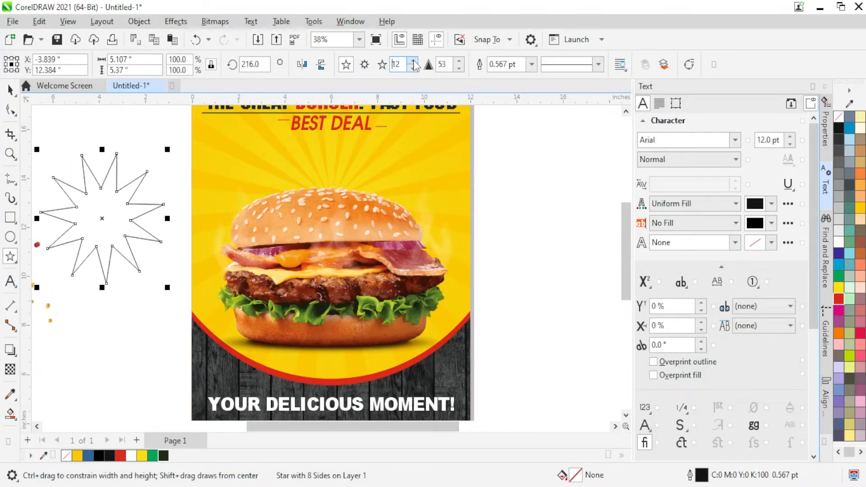
pyautogui.click(413, 61)
pyautogui.click(414, 62)
pyautogui.click(414, 62)
pyautogui.click(414, 62)
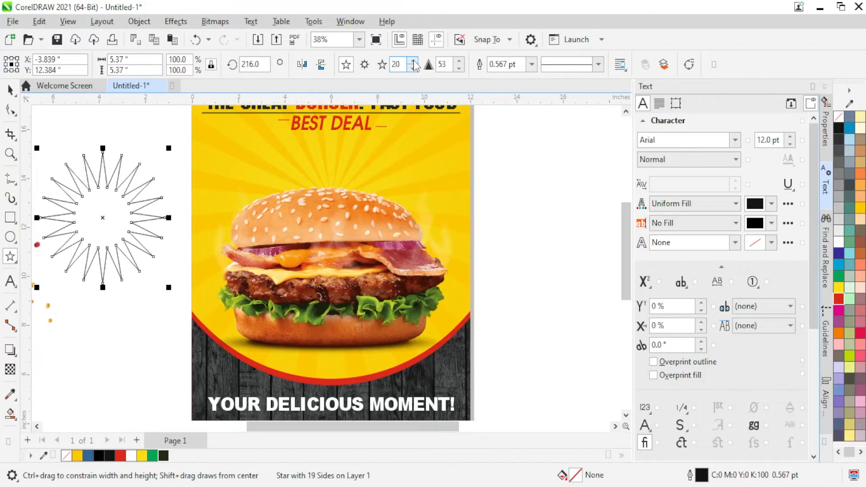
pyautogui.click(413, 62)
pyautogui.click(413, 62)
pyautogui.click(413, 61)
pyautogui.click(414, 62)
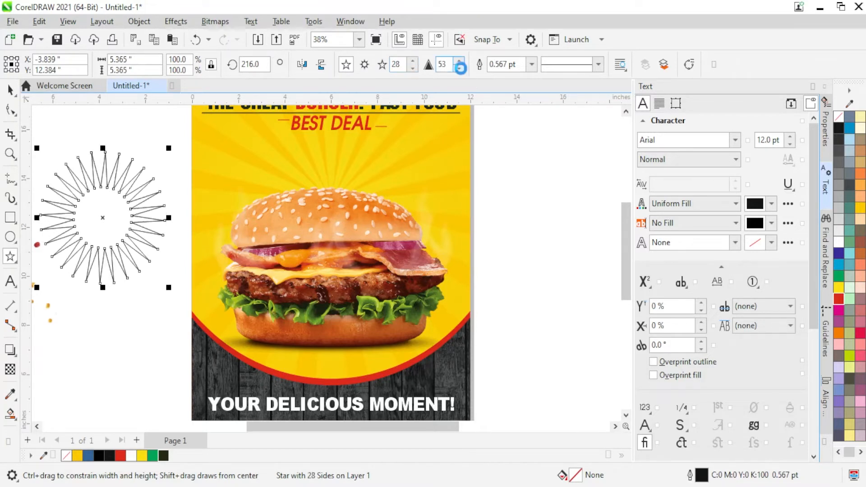
# Reduce the star's sharpness to 11 and raise its number of points to 30
pyautogui.click(459, 69)
pyautogui.click(459, 68)
pyautogui.click(459, 69)
pyautogui.click(459, 69)
pyautogui.click(459, 69)
pyautogui.click(460, 69)
pyautogui.click(460, 69)
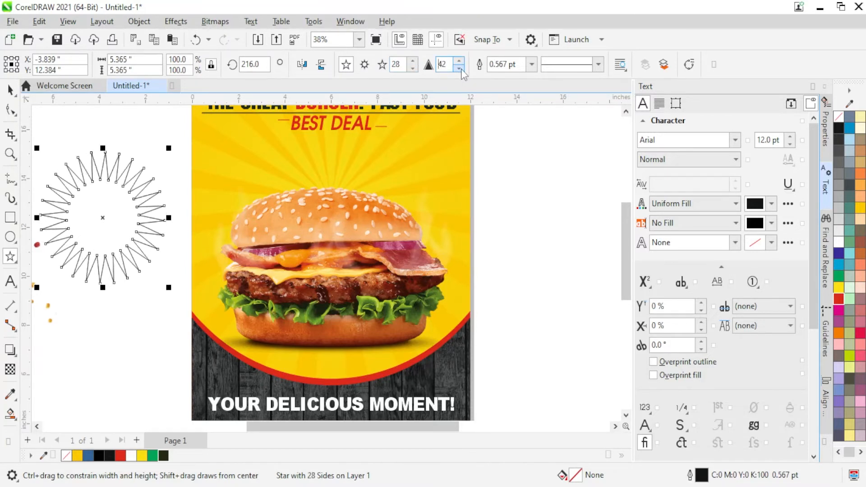
pyautogui.click(459, 68)
pyautogui.click(459, 68)
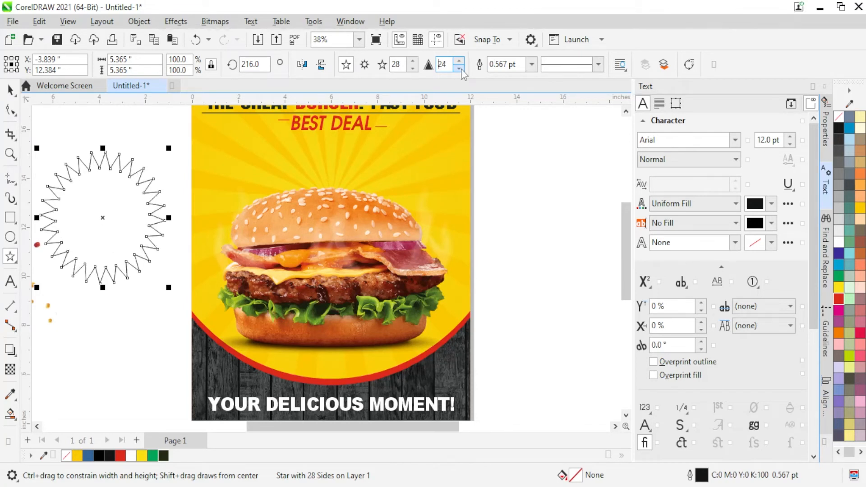
pyautogui.click(459, 69)
pyautogui.click(459, 68)
pyautogui.click(459, 68)
pyautogui.click(459, 68)
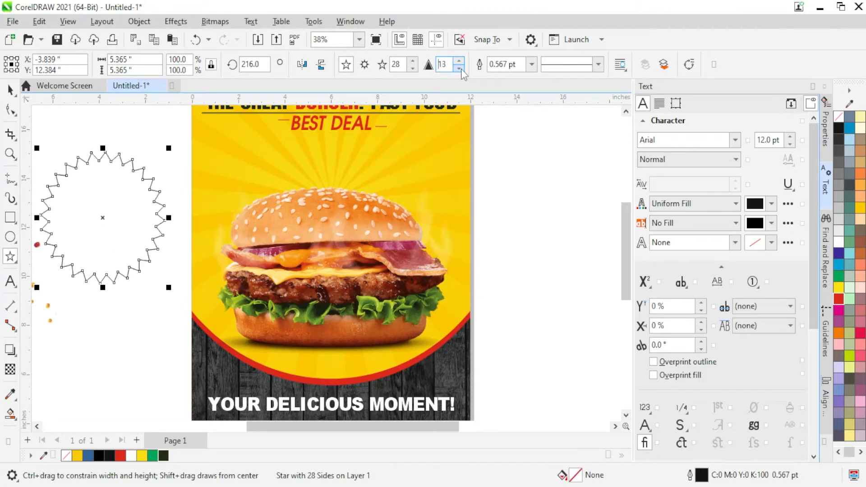
pyautogui.click(459, 68)
pyautogui.click(459, 68)
pyautogui.click(412, 60)
pyautogui.click(413, 60)
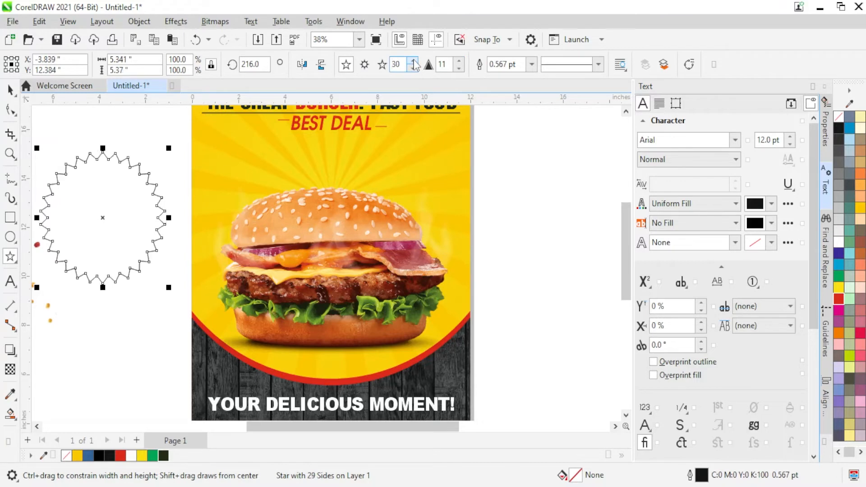
# Scale the star down to about 3.3 inches wide and place it over the upper-left edge of the burger bun
pyautogui.click(9, 89)
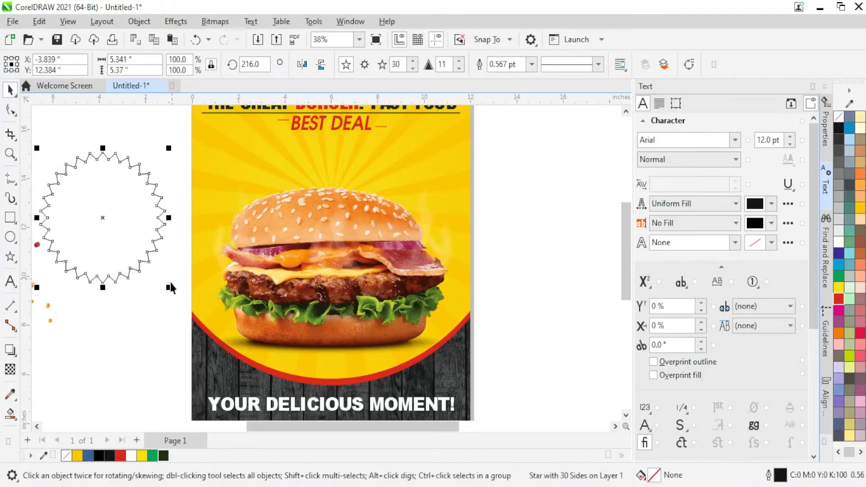
pyautogui.moveTo(169, 287); pyautogui.dragTo(244, 187)
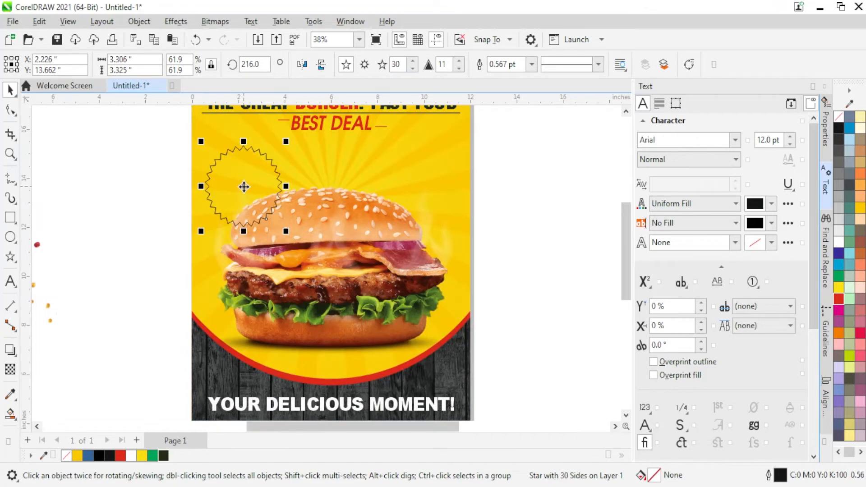
# Fill the star with green (C100 M0 Y100 K0) and remove its outline
pyautogui.scroll(2, 309, 170)
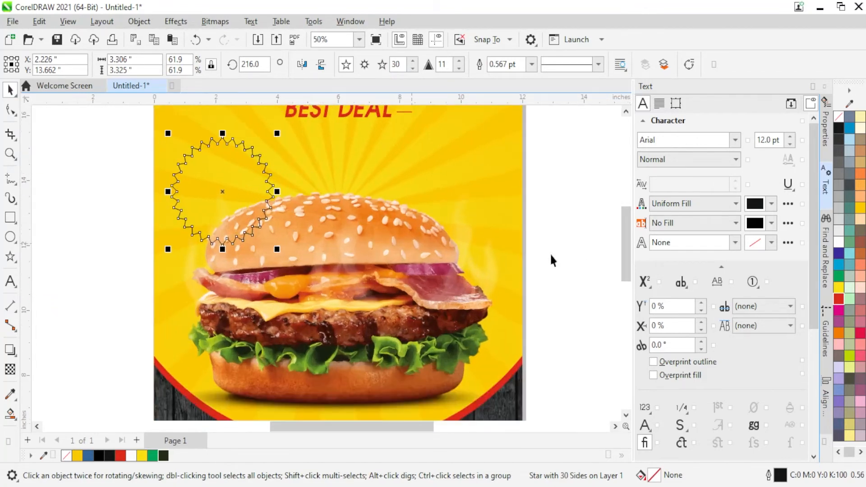
pyautogui.click(840, 276)
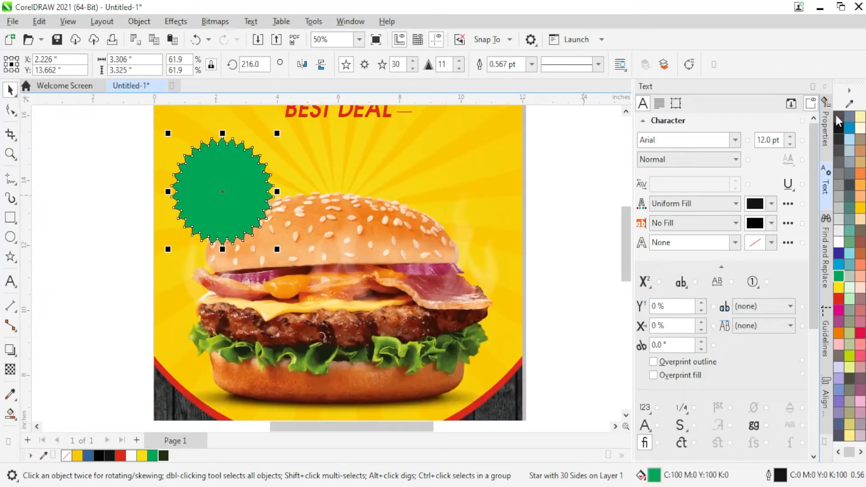
pyautogui.rightClick(838, 121)
pyautogui.click(840, 125)
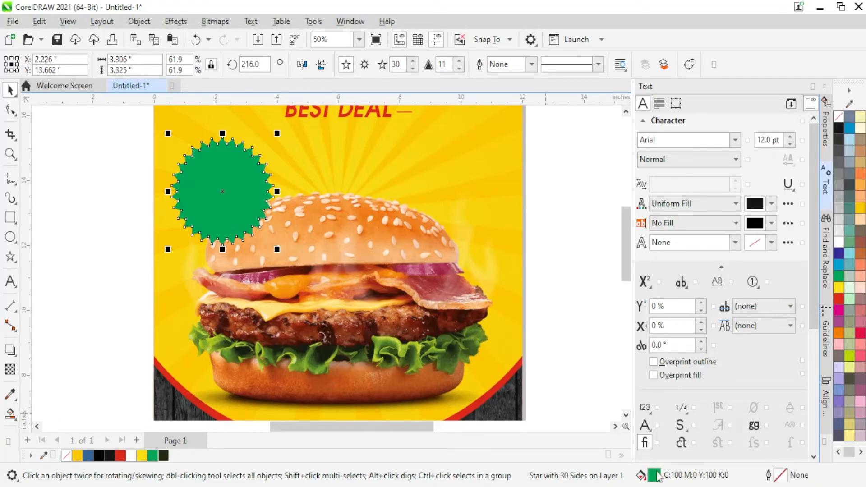
# Change the star's uniform fill to a linear fountain fill
pyautogui.hotkey('shift', 'F11')
pyautogui.moveTo(384, 63); pyautogui.dragTo(637, 69)
pyautogui.click(549, 92)
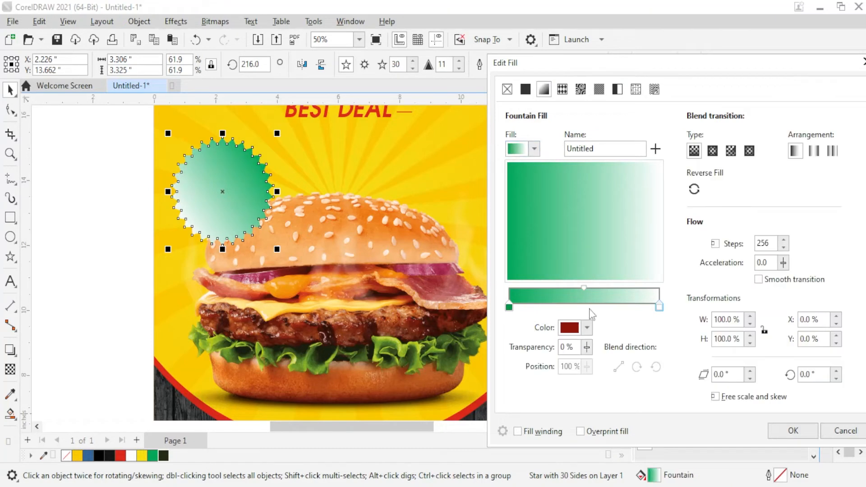
# Set the fountain fill's start colour to a dark green sampled from the burger's lettuce (C58 M13 Y100 K60)
pyautogui.click(508, 307)
pyautogui.click(587, 328)
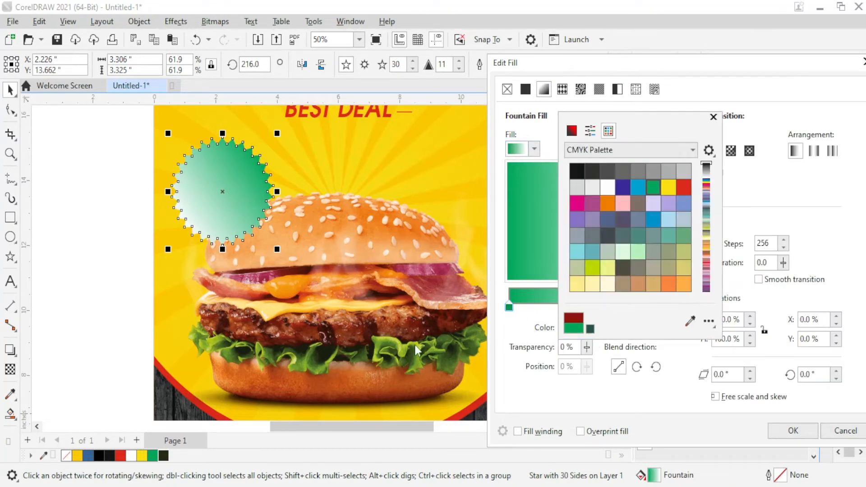
pyautogui.click(690, 321)
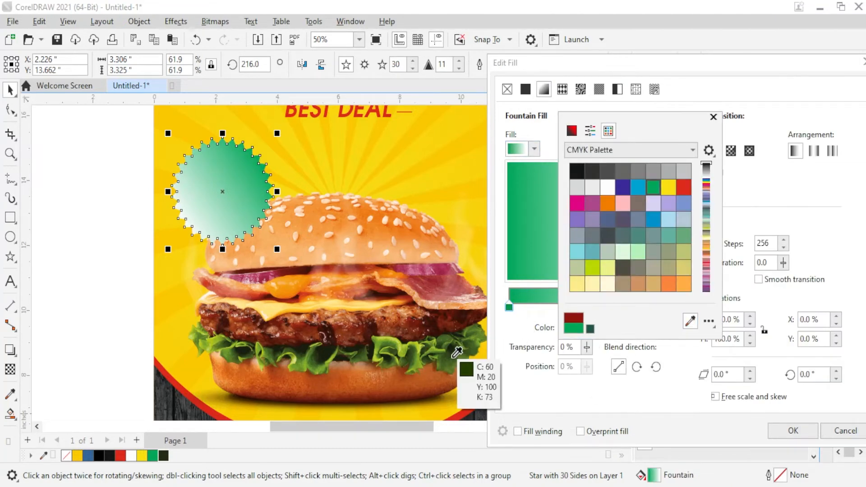
pyautogui.click(475, 363)
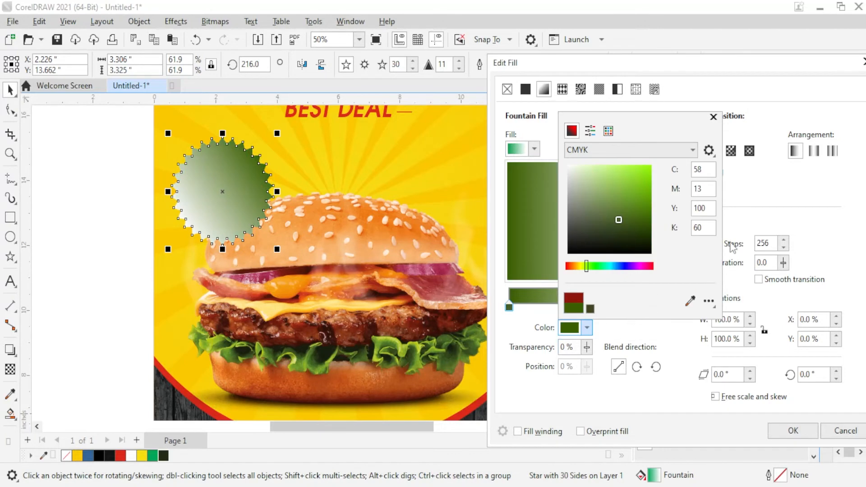
pyautogui.click(747, 211)
# Set the fountain fill's end colour to a lighter green sampled from the lettuce (C61 M8 Y100 K39)
pyautogui.click(659, 307)
pyautogui.click(587, 328)
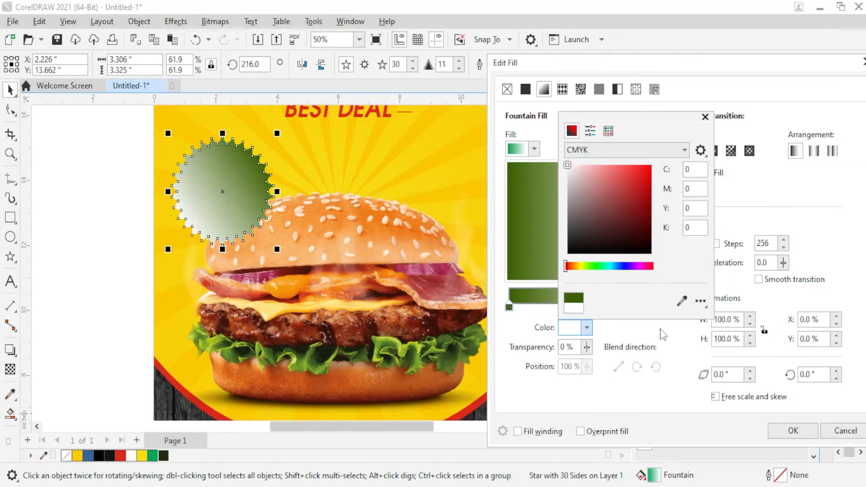
pyautogui.click(681, 303)
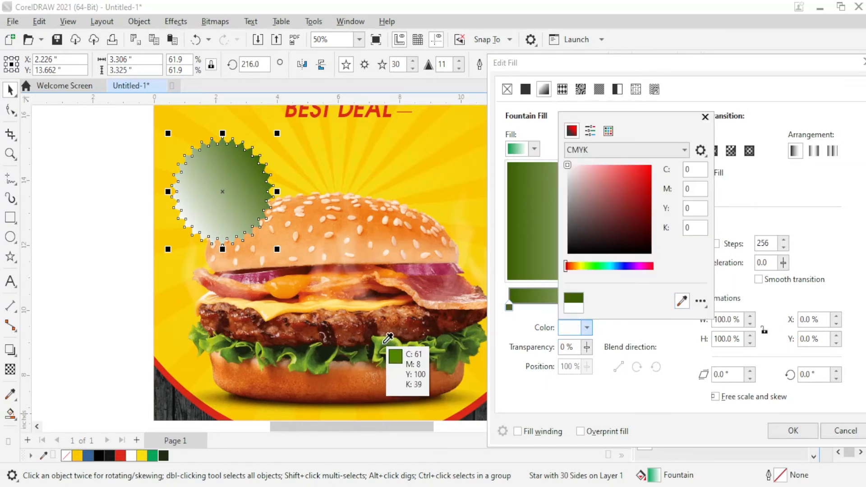
pyautogui.click(384, 344)
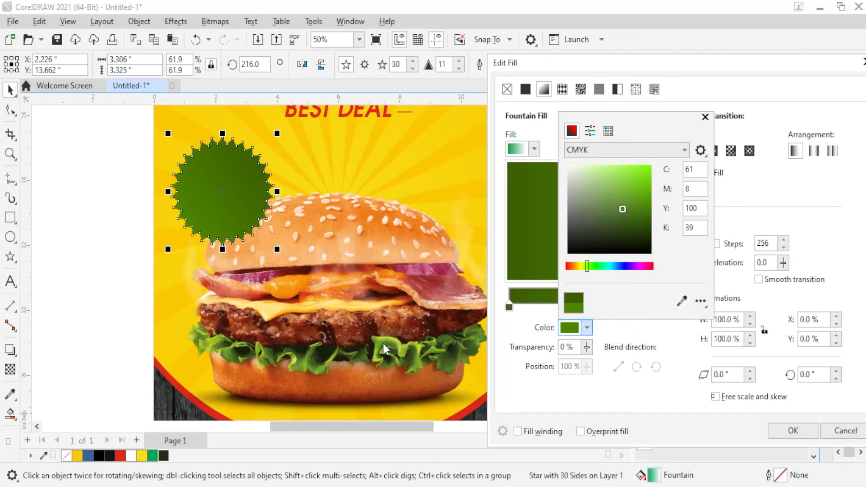
# Lighten the fountain fill's end colour to C60 M2 Y100 K9 and set the gradient midpoint at 42%
pyautogui.click(629, 194)
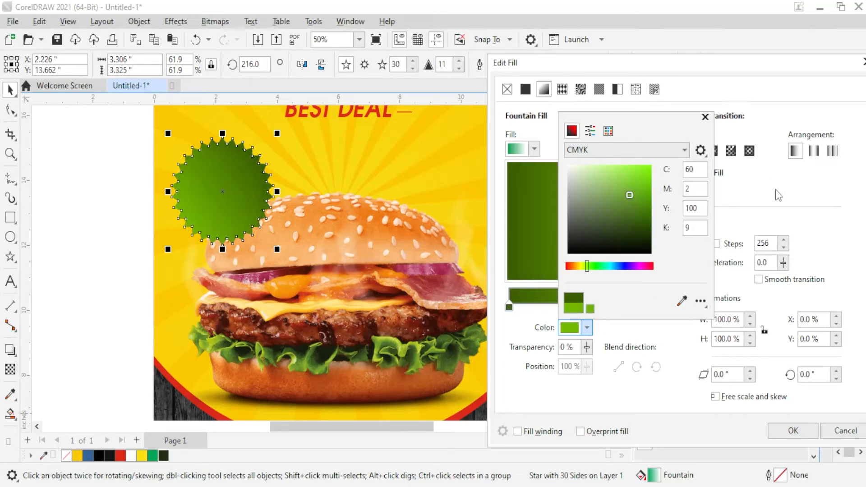
pyautogui.moveTo(584, 288); pyautogui.dragTo(508, 281)
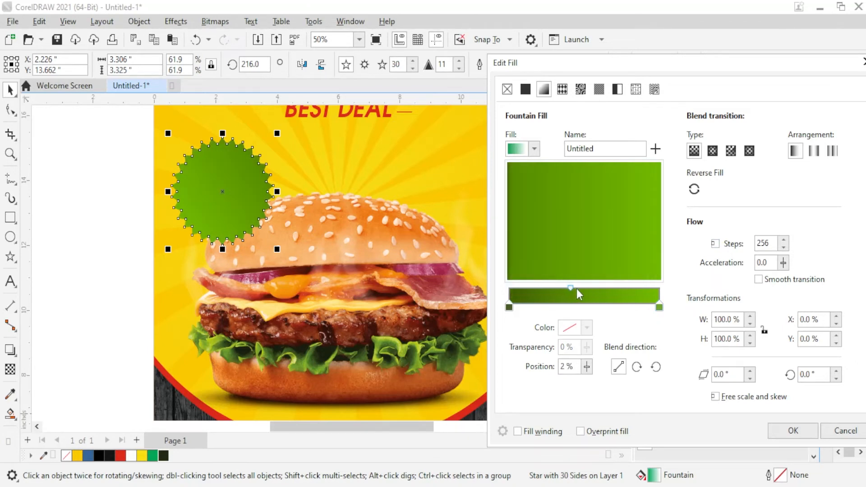
pyautogui.moveTo(577, 289); pyautogui.dragTo(575, 289)
# Rotate the star's fountain fill to about 244° and apply the fill
pyautogui.moveTo(602, 240)
pyautogui.mouseDown()
pyautogui.moveTo(588, 234)
pyautogui.moveTo(581, 247)
pyautogui.moveTo(559, 190)
pyautogui.moveTo(567, 191)
pyautogui.moveTo(519, 195)
pyautogui.mouseUp()
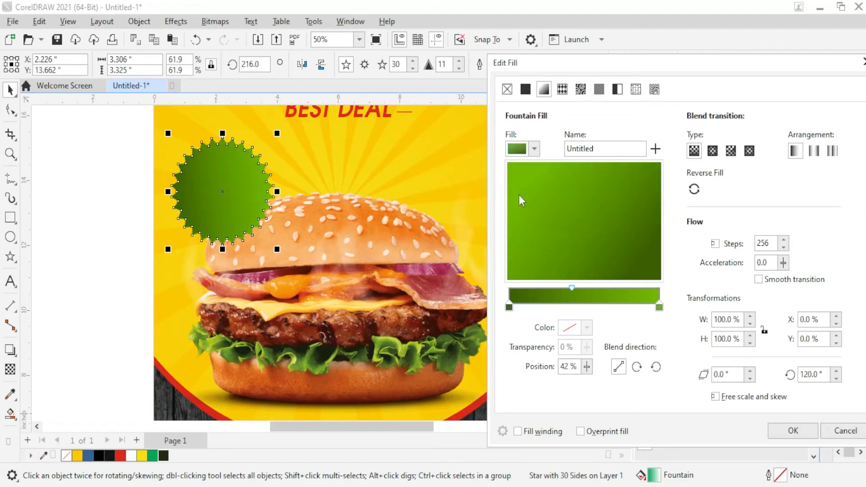
pyautogui.moveTo(534, 232); pyautogui.dragTo(572, 255)
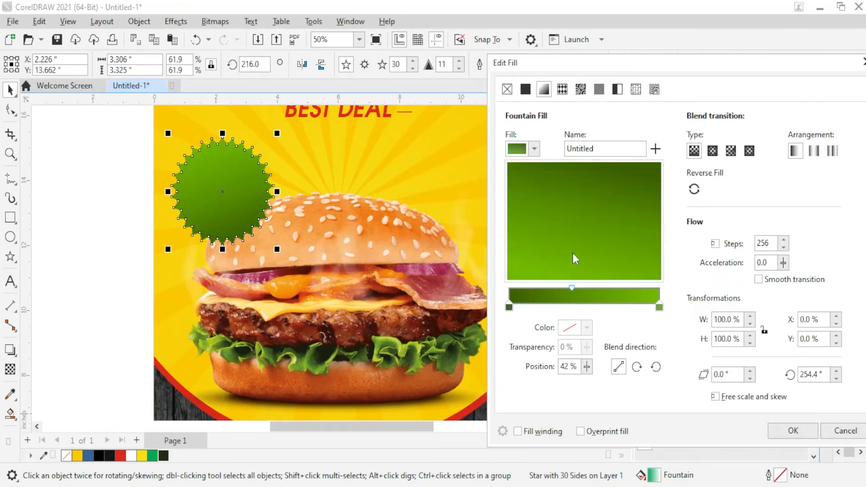
pyautogui.click(792, 431)
pyautogui.scroll(-3, 251, 174)
pyautogui.scroll(2, 248, 147)
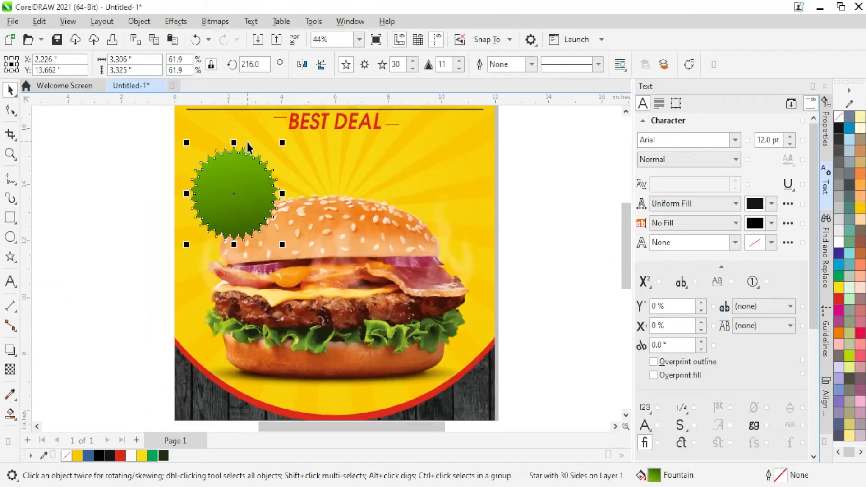
pyautogui.click(68, 207)
# Add the text "60/-" in the blank area beside the poster and make it bold Arial
pyautogui.click(10, 281)
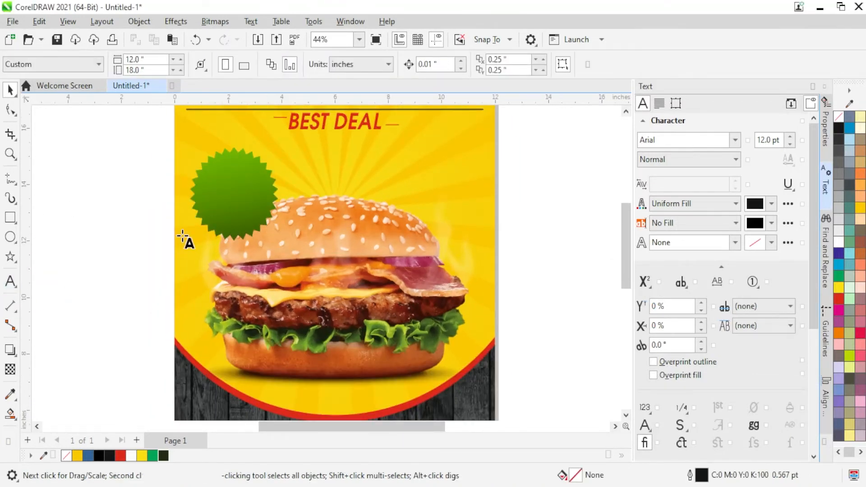
pyautogui.scroll(1, 185, 237)
pyautogui.click(110, 199)
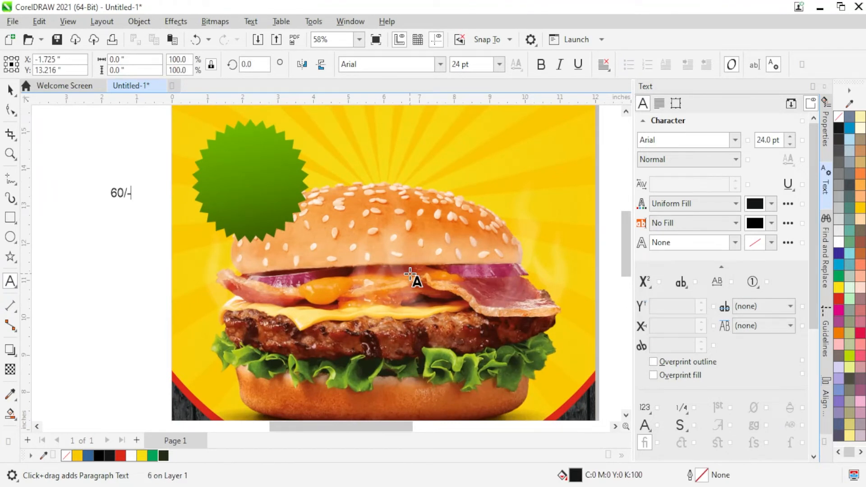
pyautogui.press('Escape')
pyautogui.press('space')
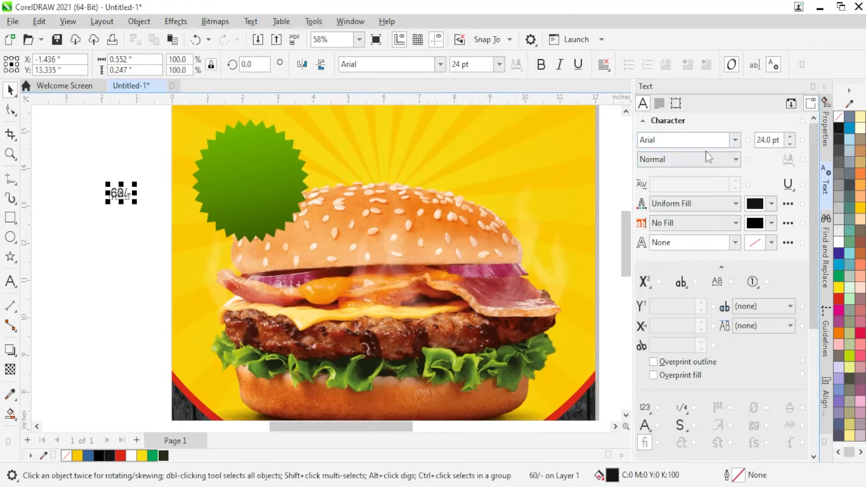
pyautogui.click(708, 158)
pyautogui.click(686, 201)
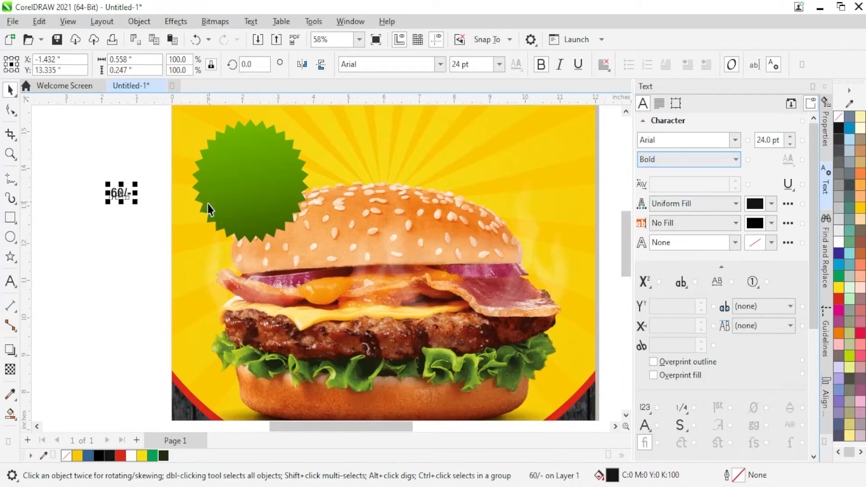
# Enlarge the "60/-" text to about 84 pt and place it on the green star
pyautogui.moveTo(135, 201); pyautogui.dragTo(167, 220)
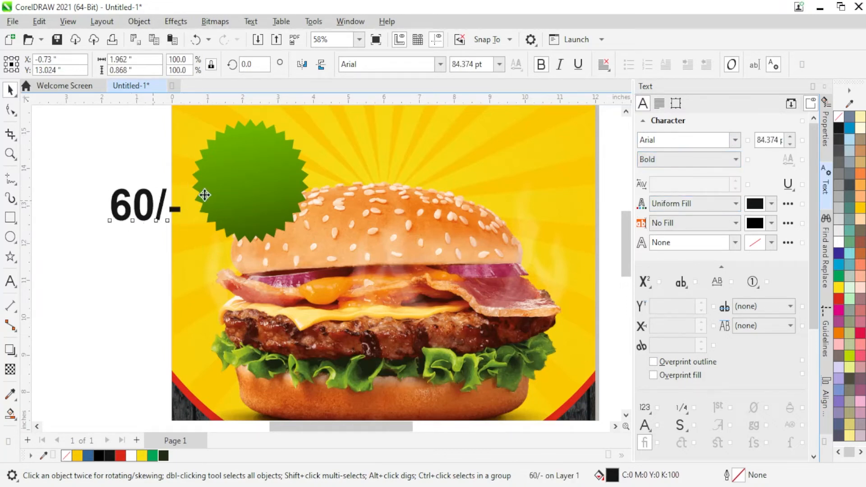
pyautogui.moveTo(205, 195); pyautogui.dragTo(262, 167)
pyautogui.scroll(2, 262, 166)
# Tilt the "60/-" text counterclockwise by about 16.6° and fill it with yellow (C0 M0 Y100 K0)
pyautogui.click(261, 167)
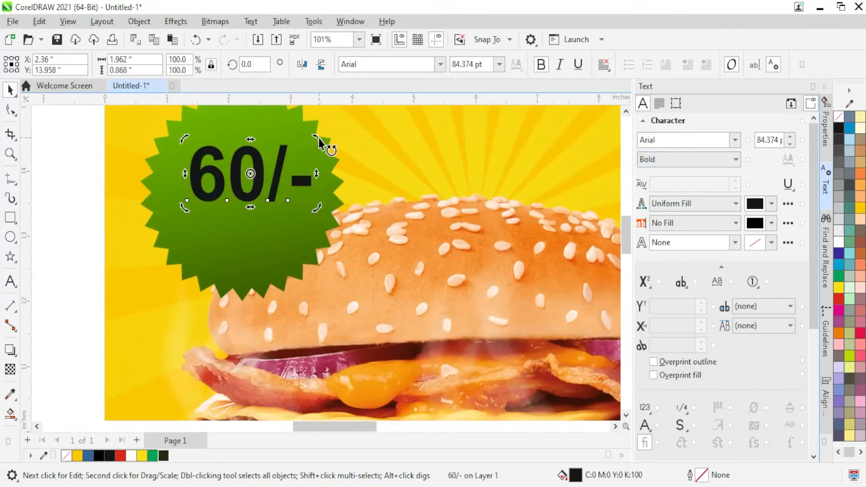
pyautogui.moveTo(319, 143); pyautogui.dragTo(237, 145)
pyautogui.click(839, 288)
pyautogui.scroll(-2, 197, 202)
pyautogui.scroll(2, 203, 194)
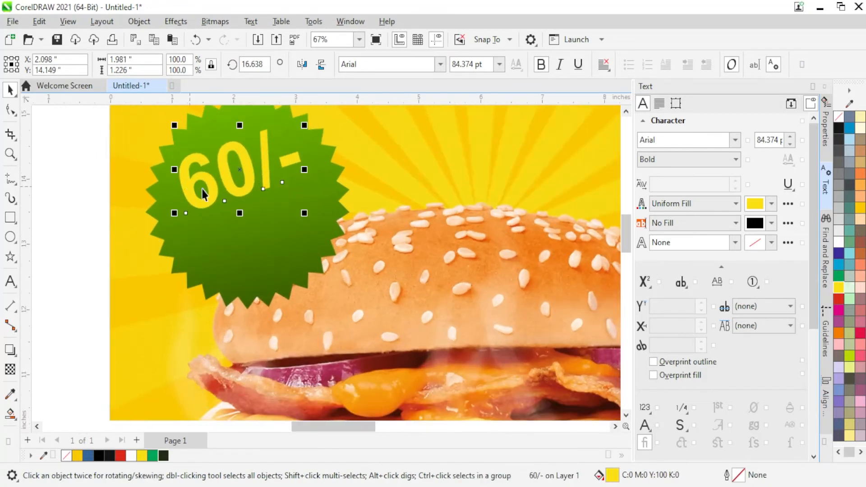
pyautogui.moveTo(305, 211); pyautogui.dragTo(319, 215)
pyautogui.hotkey('ctrl', 'z')
pyautogui.click(243, 163)
pyautogui.click(329, 234)
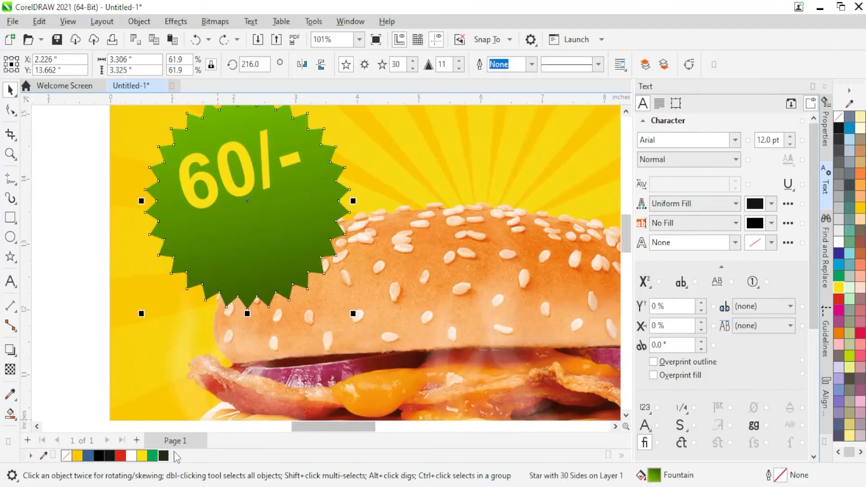
pyautogui.click(163, 455)
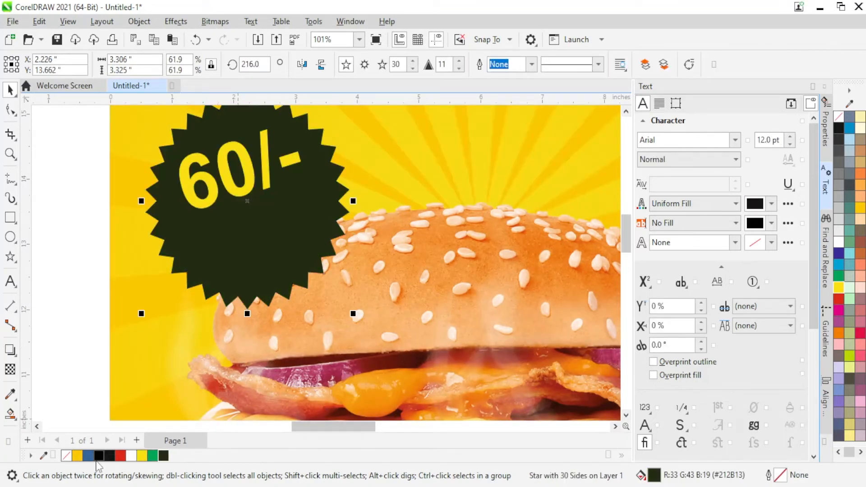
pyautogui.hotkey('ctrl', 'z')
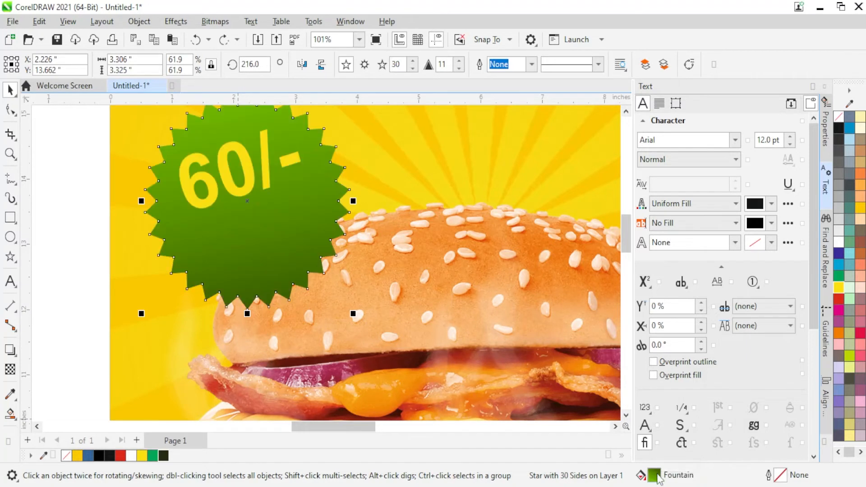
# Shift the midpoint of the star's fountain fill towards the lighter end so the dark green covers more of the badge
pyautogui.press('F11')
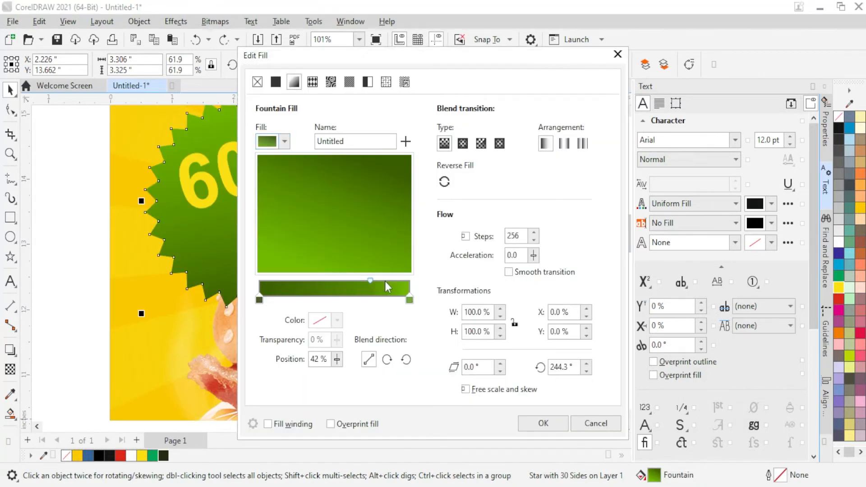
pyautogui.moveTo(385, 282)
pyautogui.mouseDown()
pyautogui.moveTo(392, 282)
pyautogui.moveTo(359, 279)
pyautogui.mouseUp()
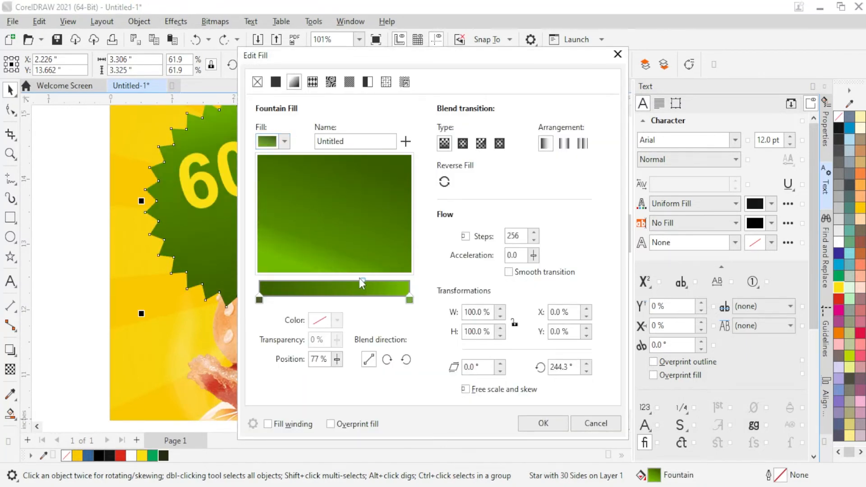
pyautogui.click(560, 426)
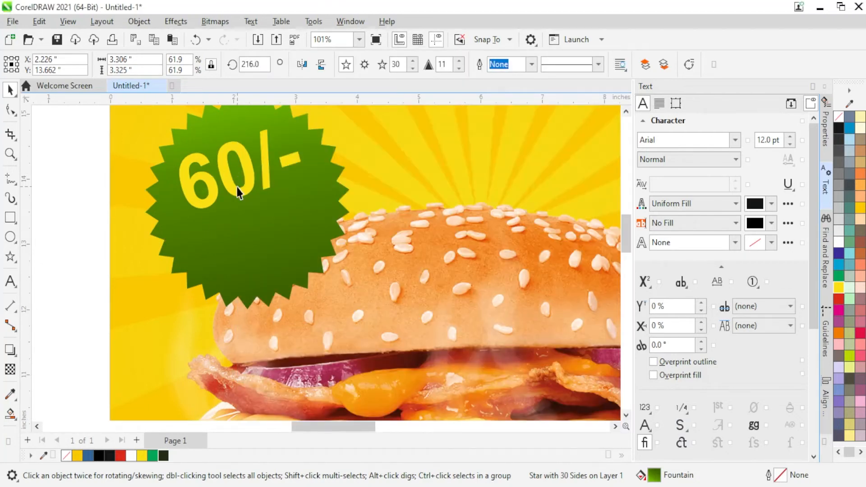
# Duplicate the "60/-" text lower on the star and change the copy's wording to "only"
pyautogui.click(232, 188)
pyautogui.moveTo(232, 188); pyautogui.dragTo(258, 248)
pyautogui.rightClick(258, 248)
pyautogui.doubleClick(258, 248)
pyautogui.hotkey('ctrl', 'a')
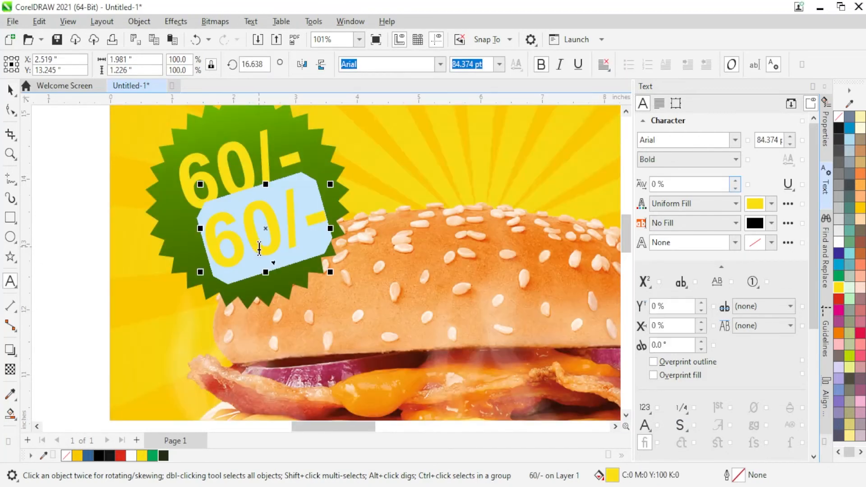
pyautogui.write('only')
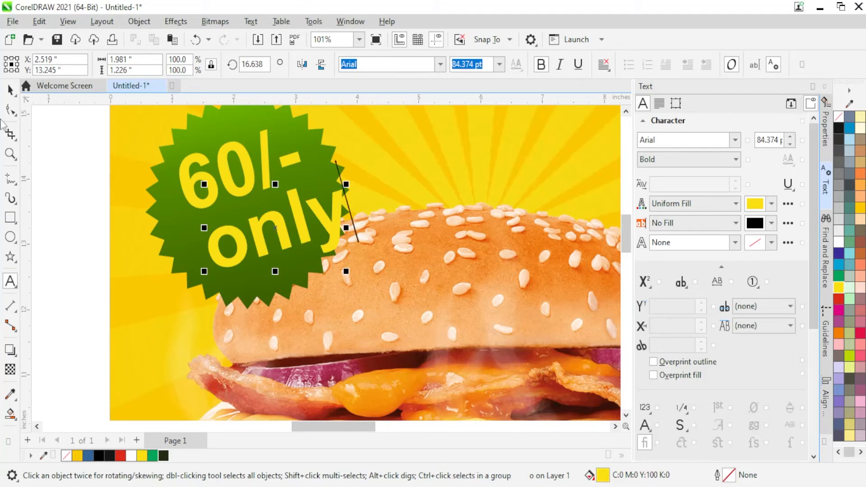
# Shrink the "only" text to about 54 pt and position it just beneath "60/-"
pyautogui.click(10, 90)
pyautogui.moveTo(346, 271); pyautogui.dragTo(293, 238)
pyautogui.moveTo(256, 203)
pyautogui.mouseDown()
pyautogui.moveTo(272, 217)
pyautogui.moveTo(265, 215)
pyautogui.mouseUp()
# Group "60/-" with "only" and enlarge the group to about 2.35 × 2.09 inches, placed centrally on the star
pyautogui.keyDown('shift'); pyautogui.click(252, 185); pyautogui.keyUp('shift')
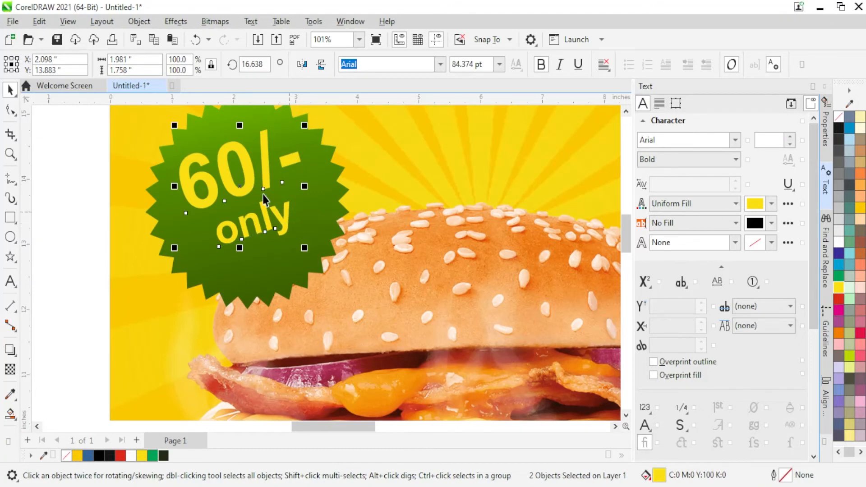
pyautogui.hotkey('ctrl', 'g')
pyautogui.moveTo(307, 249); pyautogui.dragTo(328, 272)
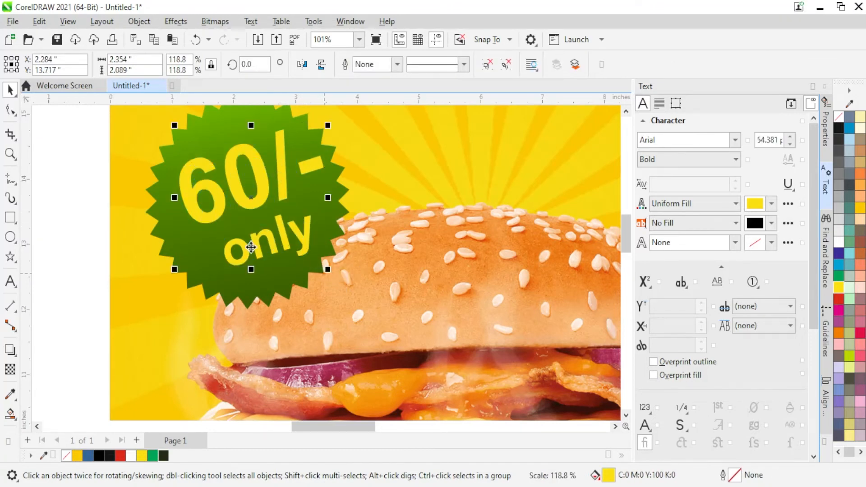
pyautogui.moveTo(222, 211); pyautogui.dragTo(217, 215)
pyautogui.scroll(-1, 203, 309)
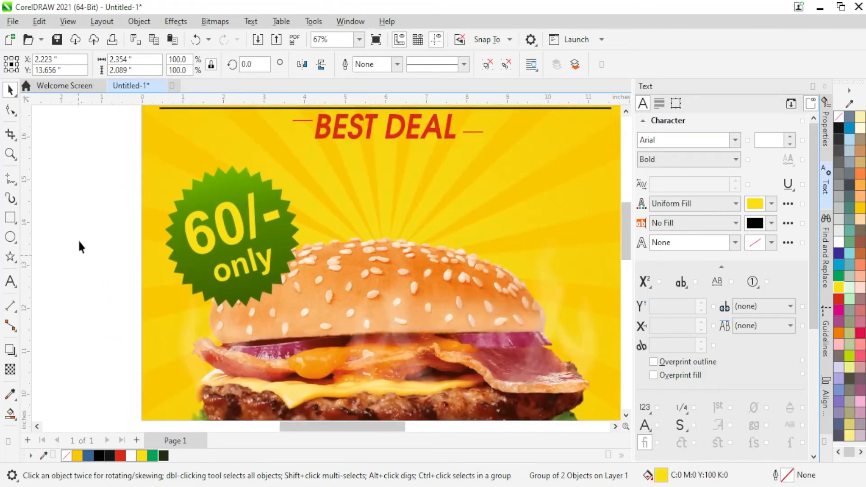
# Duplicate the green star and fill the copy with red (C0 M100 Y100 K0)
pyautogui.click(240, 176)
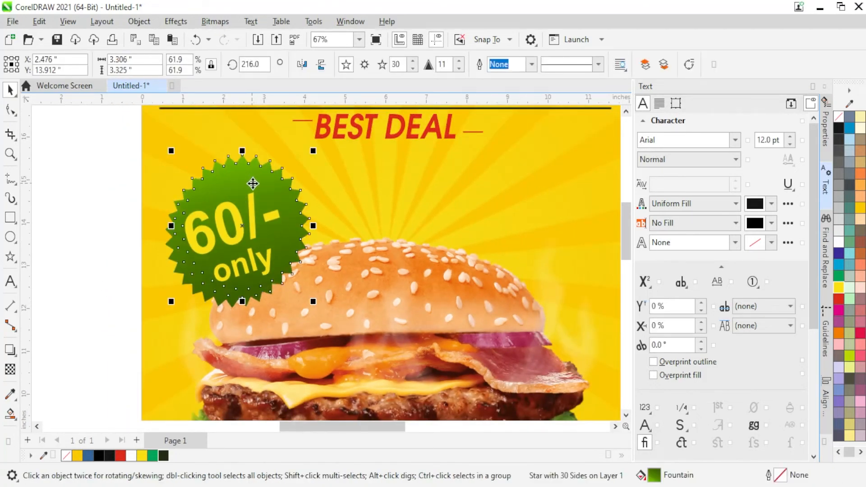
pyautogui.scroll(1, 252, 183)
pyautogui.scroll(-2, 254, 183)
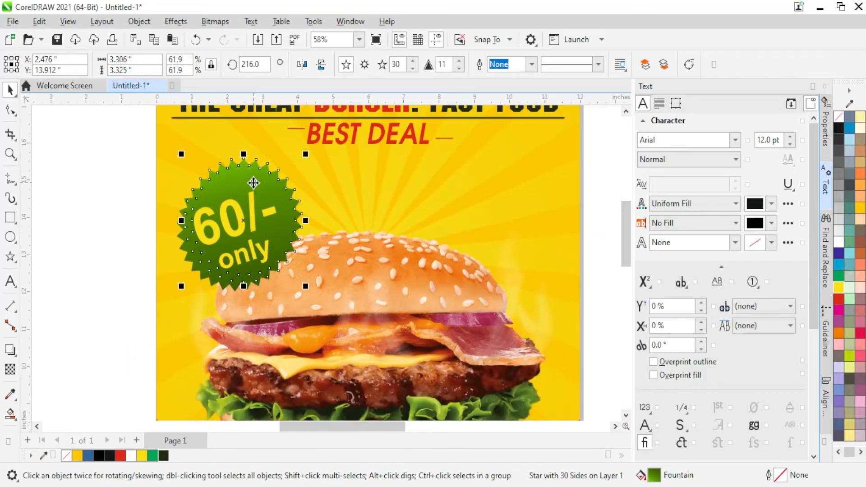
pyautogui.scroll(1, 253, 183)
pyautogui.click(838, 301)
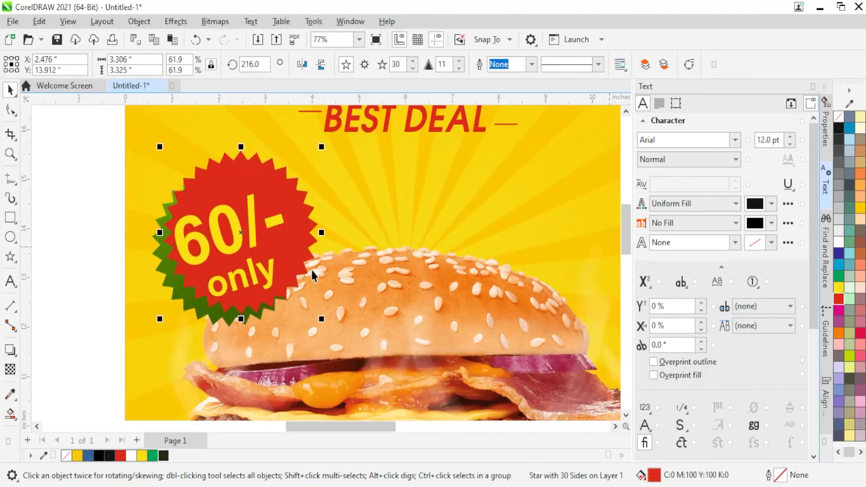
# Centre the red star on the green star horizontally and vertically, and order it behind the green one
pyautogui.keyDown('shift'); pyautogui.click(202, 318); pyautogui.keyUp('shift')
pyautogui.press('c')
pyautogui.press('e')
pyautogui.click(203, 199)
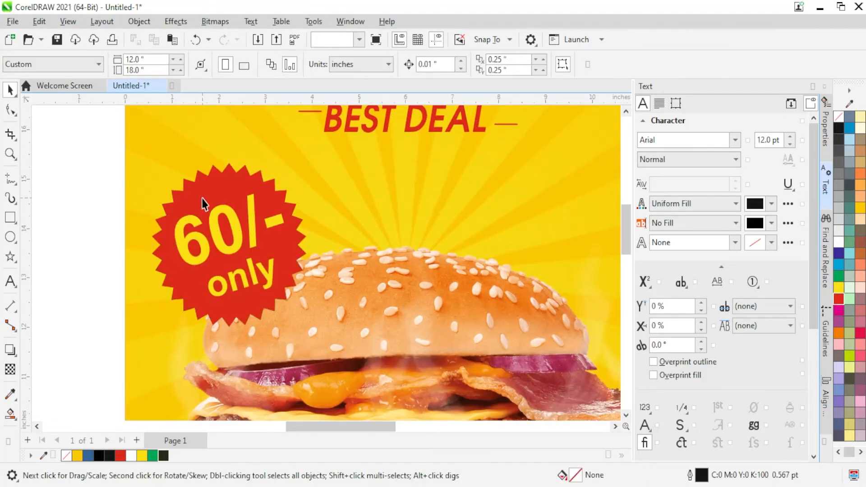
pyautogui.hotkey('shift', 'pagedown')
# Enlarge the red star from its centre to about 3.46 × 3.48 inches to form a border around the badge
pyautogui.scroll(1, 293, 167)
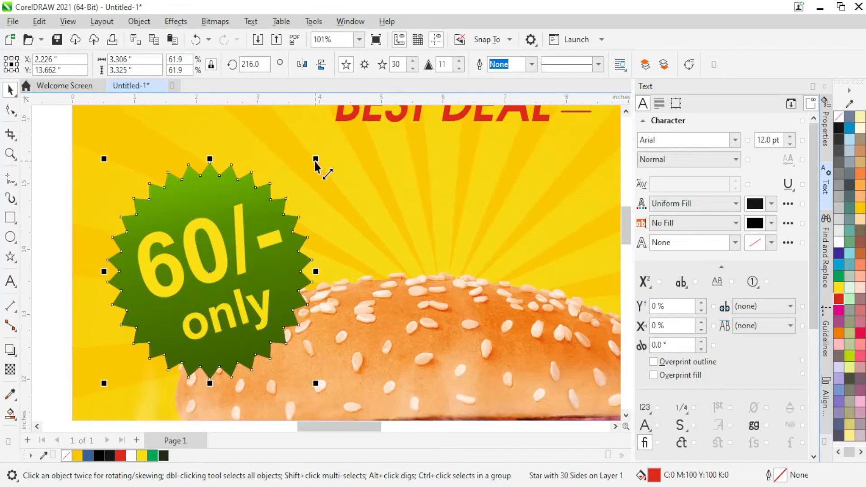
pyautogui.moveTo(316, 160); pyautogui.dragTo(321, 154)
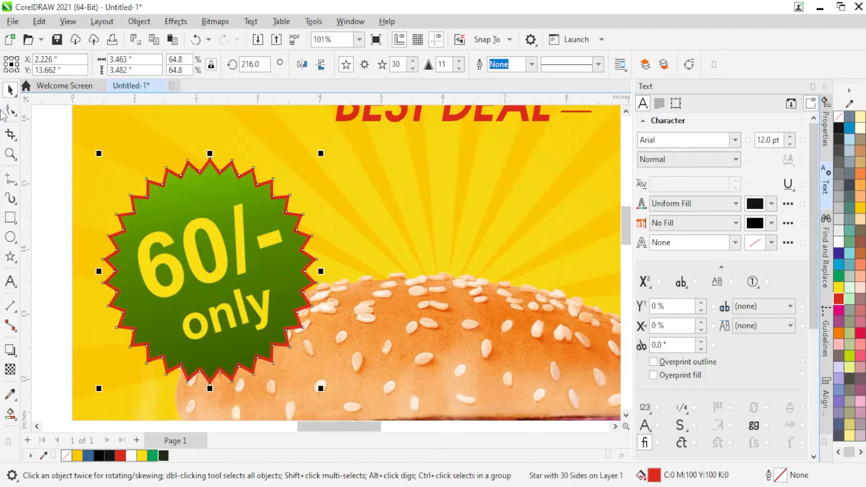
pyautogui.scroll(-3, 155, 182)
pyautogui.press('Escape')
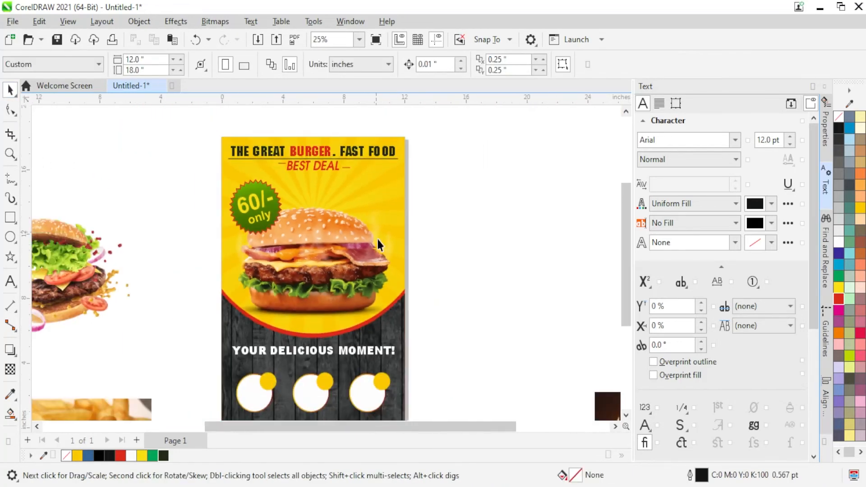
# Move the pizza photo just below the poster and PowerClip it inside the first white circle
pyautogui.scroll(2, 357, 303)
pyautogui.scroll(-4, 270, 324)
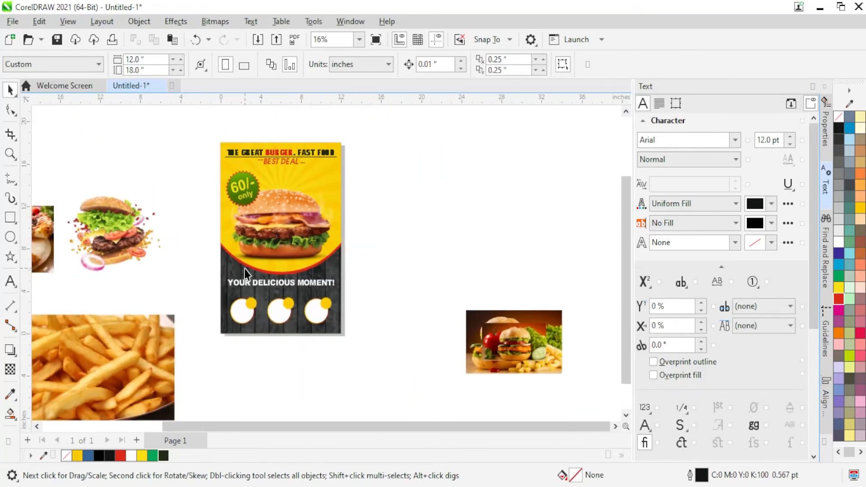
pyautogui.moveTo(80, 242); pyautogui.dragTo(282, 339)
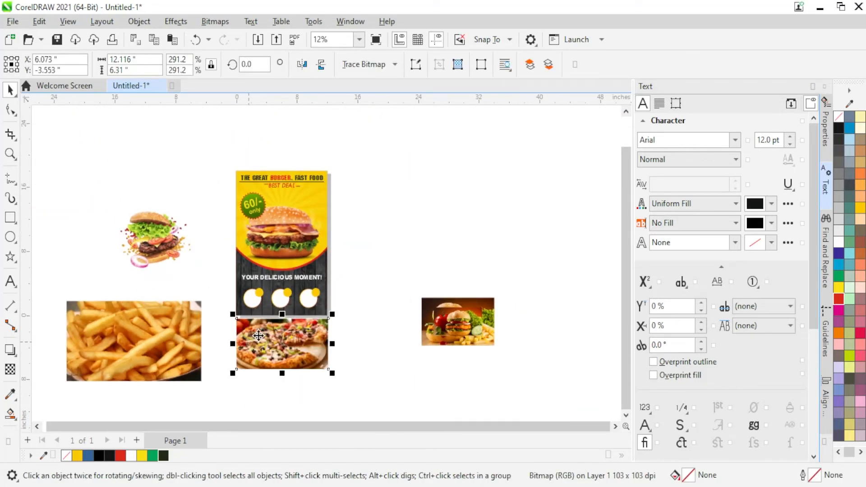
pyautogui.scroll(4, 282, 340)
pyautogui.rightClick(282, 341)
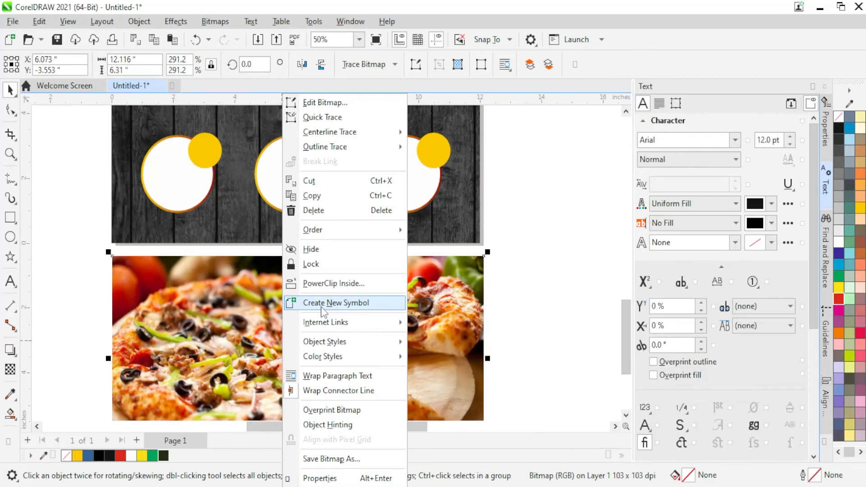
pyautogui.click(334, 285)
pyautogui.click(186, 201)
# Open the pizza PowerClip for editing and shrink the photo about its centre to about 4.47 × 2.33 inches
pyautogui.rightClick(186, 200)
pyautogui.click(244, 91)
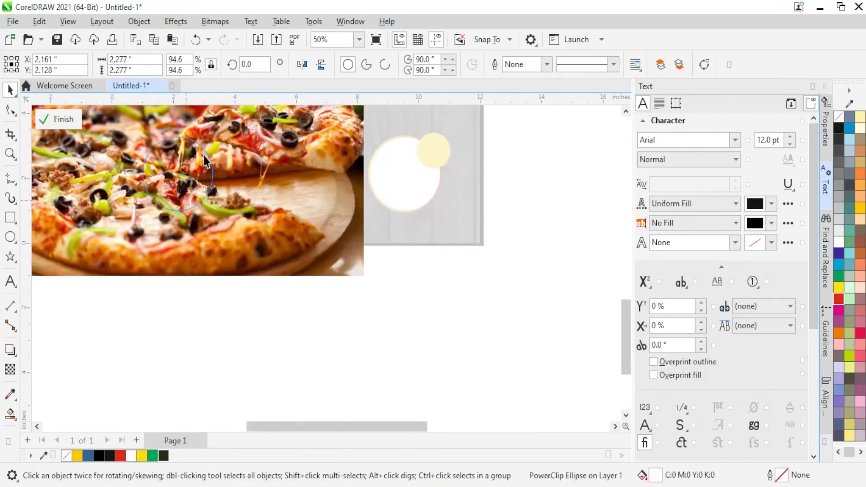
pyautogui.scroll(-1, 271, 239)
pyautogui.moveTo(210, 271); pyautogui.dragTo(210, 236)
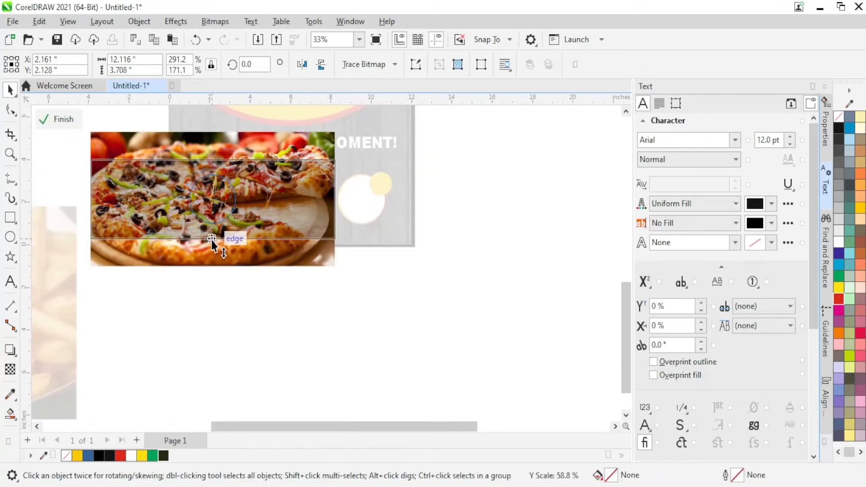
pyautogui.hotkey('ctrl', 'z')
pyautogui.moveTo(339, 270); pyautogui.dragTo(263, 232)
pyautogui.scroll(4, 280, 236)
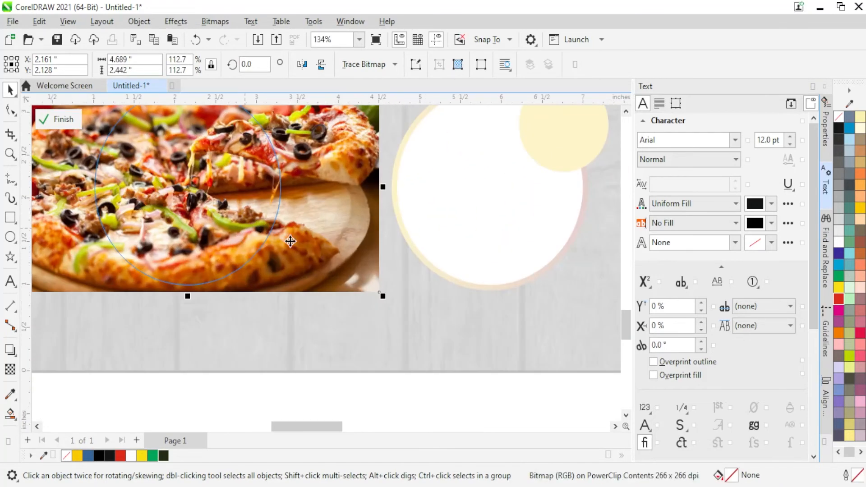
pyautogui.moveTo(383, 297); pyautogui.dragTo(370, 290)
pyautogui.scroll(-1, 329, 252)
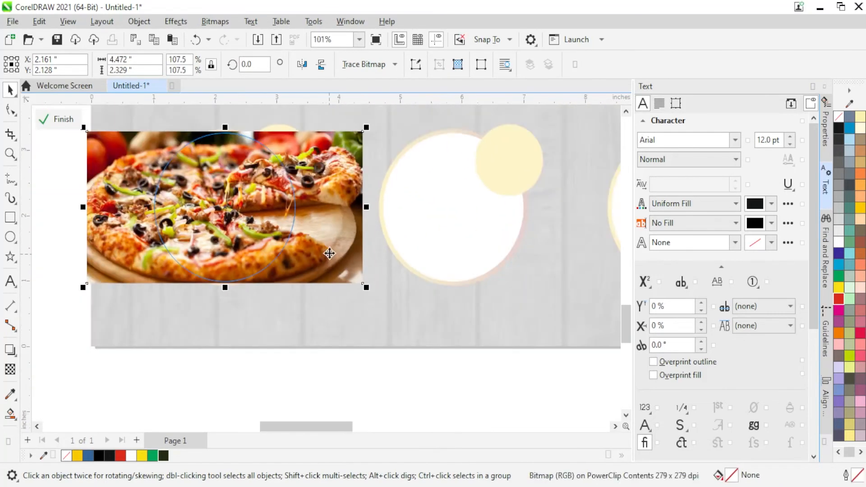
# Shift the pizza photo left within its circle and finish editing the PowerClip
pyautogui.moveTo(309, 237); pyautogui.dragTo(272, 236)
pyautogui.rightClick(273, 235)
pyautogui.click(310, 92)
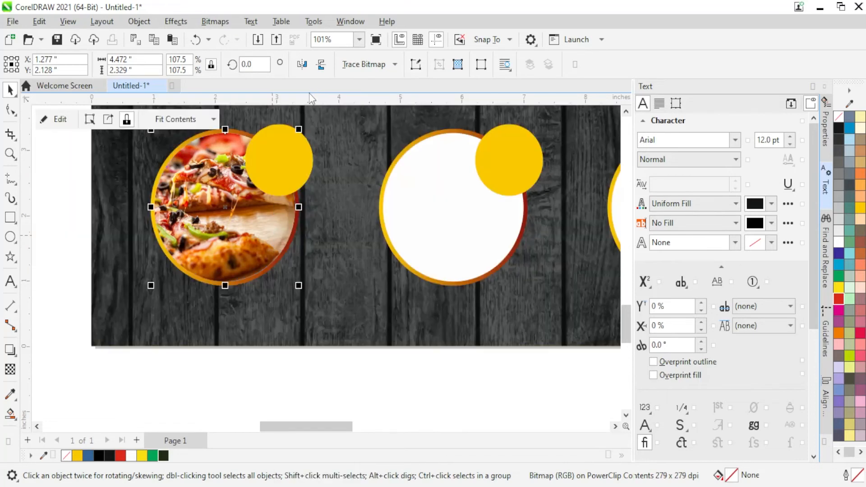
# PowerClip the french fries photo inside the third white circle
pyautogui.scroll(-5, 188, 204)
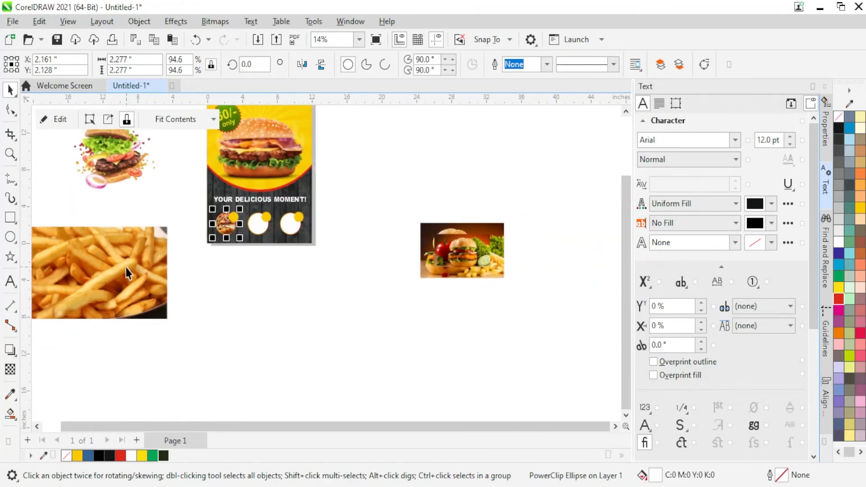
pyautogui.click(113, 271)
pyautogui.rightClick(113, 271)
pyautogui.click(162, 283)
pyautogui.click(290, 223)
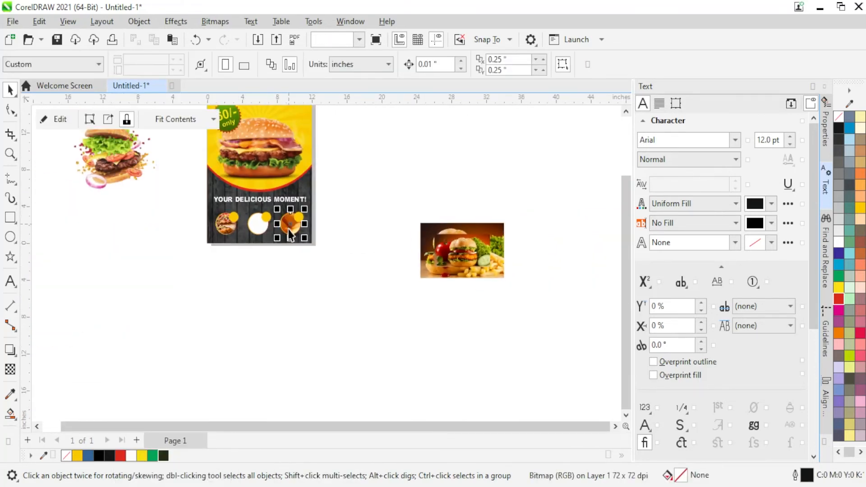
# Edit the fries PowerClip, shrink the photo about its centre to about 4.42 × 2.49 inches, and finish editing
pyautogui.scroll(1, 296, 224)
pyautogui.scroll(3, 300, 224)
pyautogui.rightClick(239, 194)
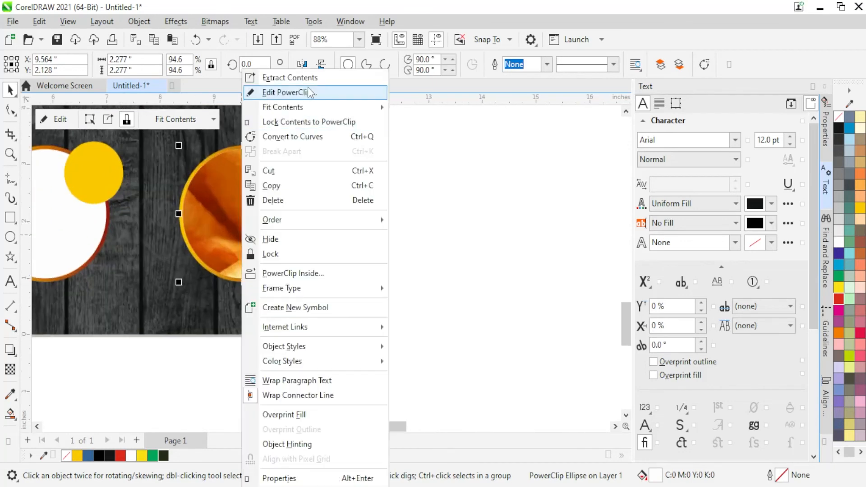
pyautogui.click(270, 91)
pyautogui.click(277, 232)
pyautogui.scroll(-2, 276, 235)
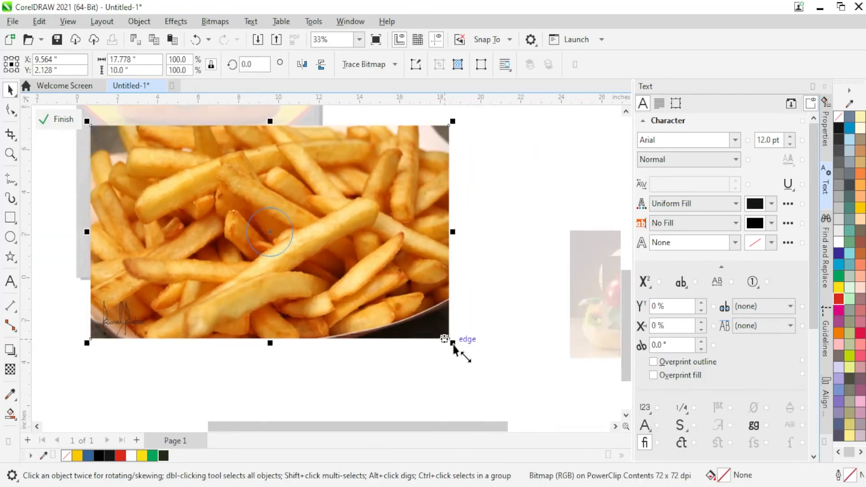
pyautogui.moveTo(453, 344); pyautogui.dragTo(332, 273)
pyautogui.scroll(3, 295, 248)
pyautogui.rightClick(261, 223)
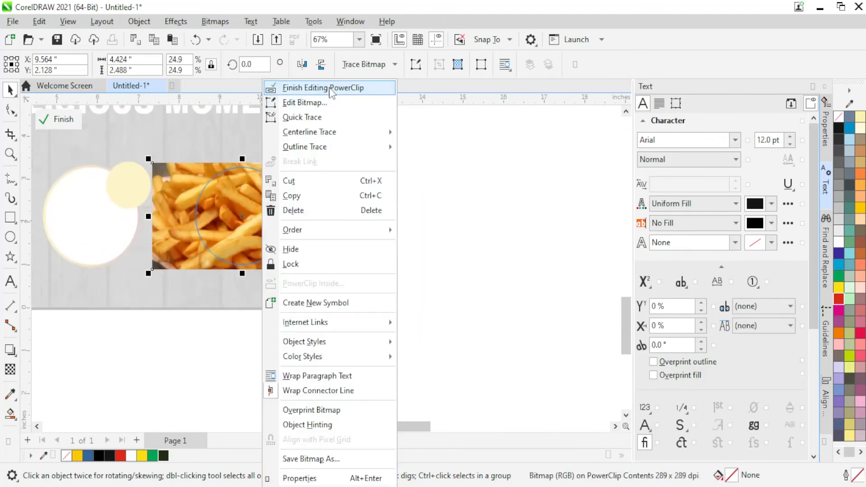
pyautogui.click(323, 88)
# Separate the burger-and-vegetables photo from the larger burger photo and PowerClip it inside the middle white circle
pyautogui.scroll(-4, 430, 203)
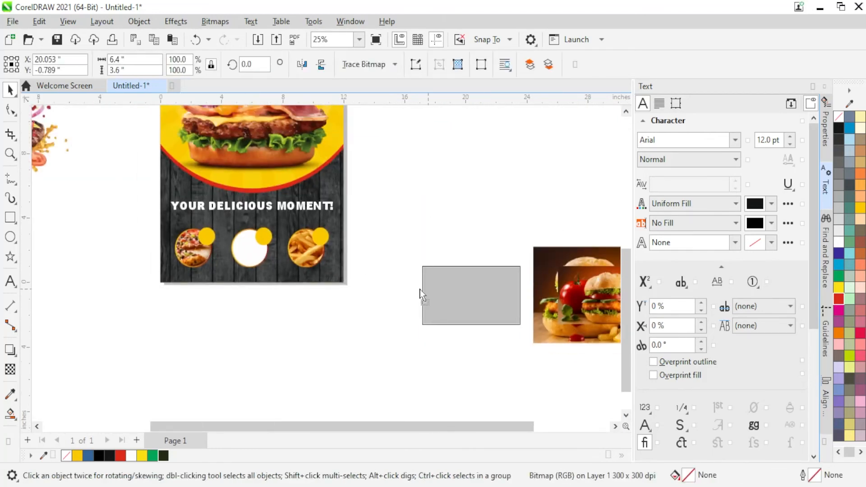
pyautogui.moveTo(419, 289); pyautogui.dragTo(399, 288)
pyautogui.scroll(-1, 500, 344)
pyautogui.scroll(2, 514, 309)
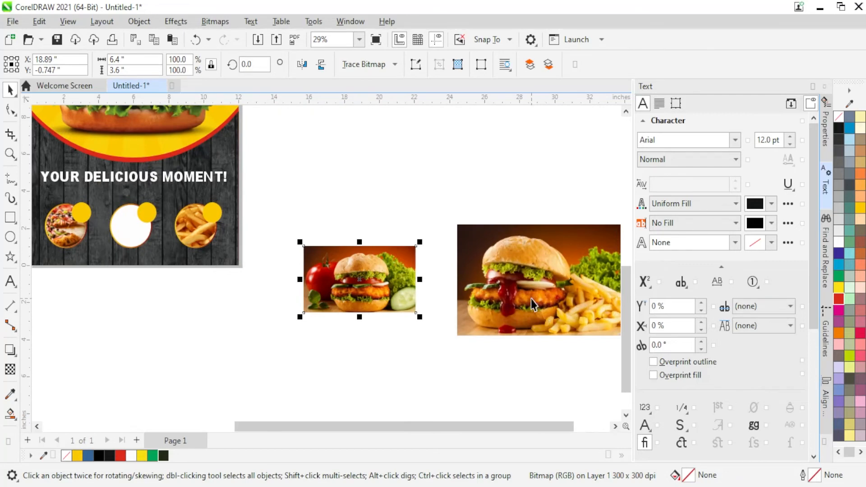
pyautogui.rightClick(381, 287)
pyautogui.click(425, 283)
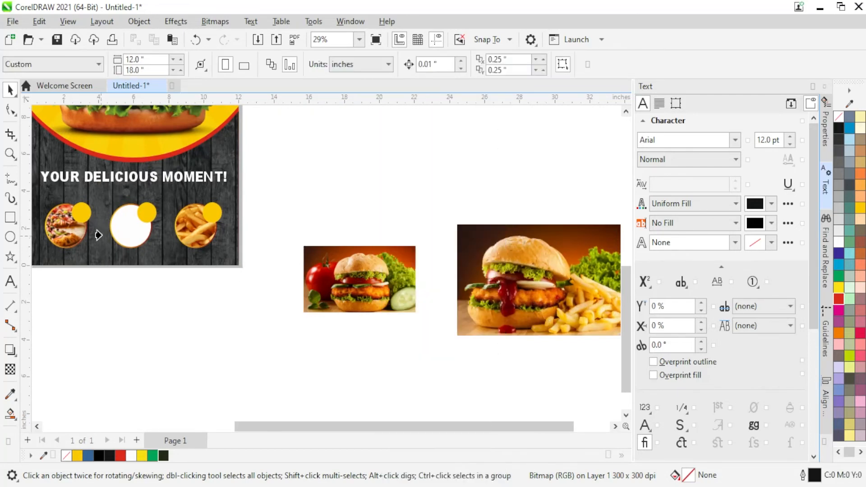
pyautogui.click(130, 225)
# Edit the middle PowerClip, shrink the burger photo to about 4.09 × 2.30 inches, and finish editing
pyautogui.rightClick(130, 225)
pyautogui.click(180, 91)
pyautogui.scroll(4, 141, 223)
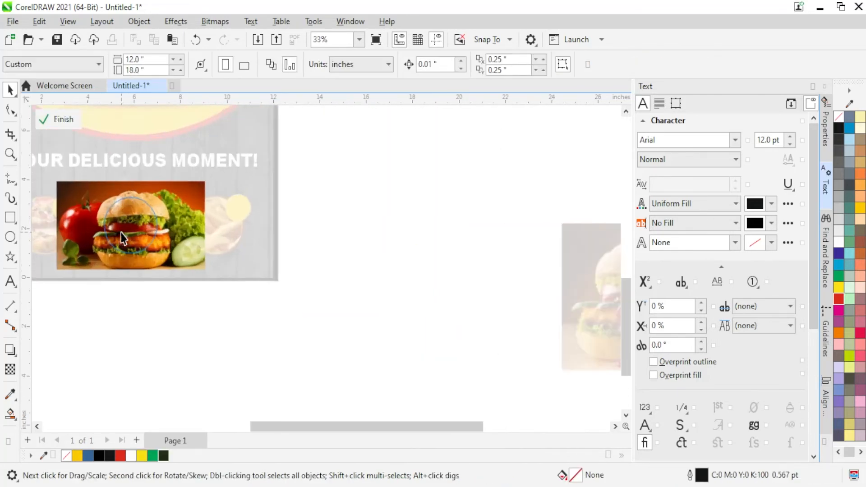
pyautogui.click(141, 223)
pyautogui.moveTo(345, 342); pyautogui.dragTo(301, 302)
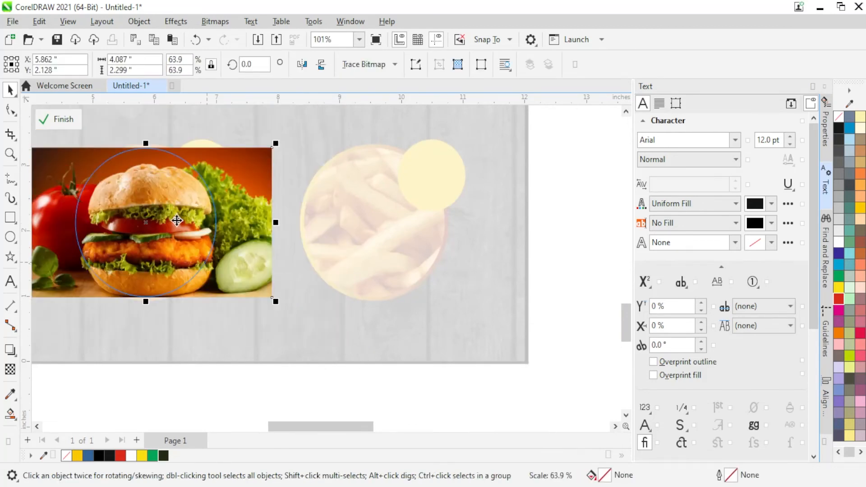
pyautogui.rightClick(177, 218)
pyautogui.click(238, 88)
# Add the text "Pizza" below the poster, enlarge it and place it on the pizza photo's yellow circle
pyautogui.scroll(-3, 316, 253)
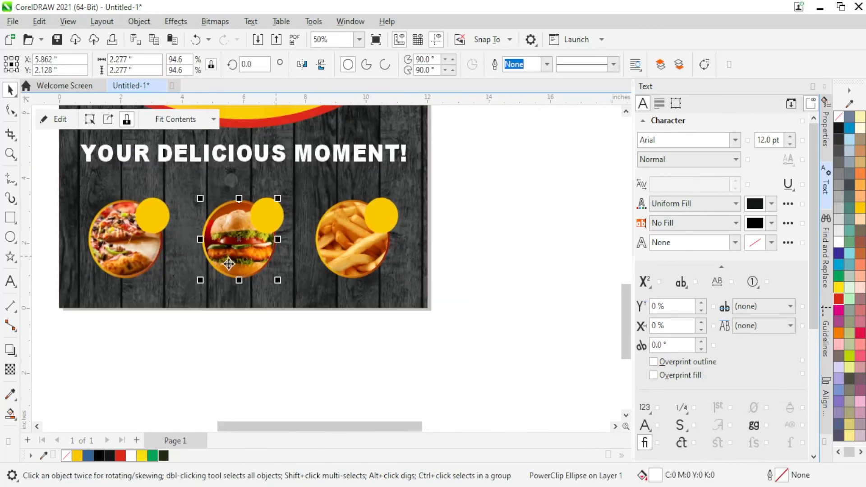
pyautogui.click(11, 283)
pyautogui.click(203, 377)
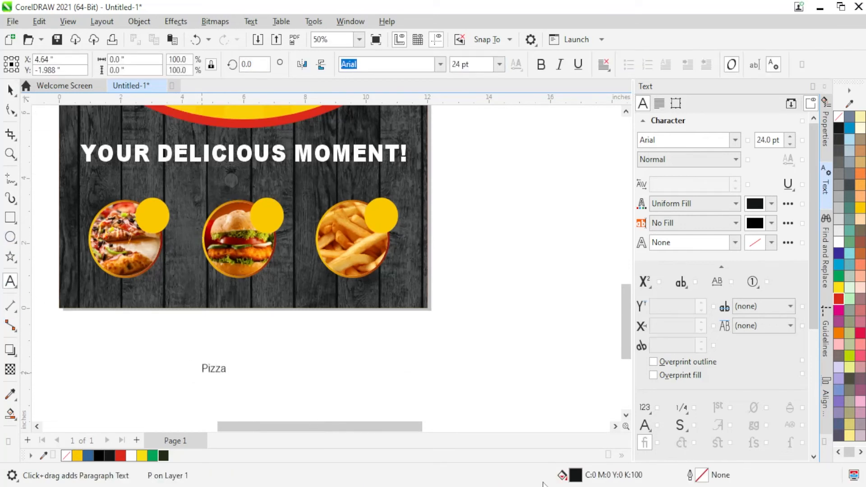
pyautogui.hotkey('ctrl', 'space')
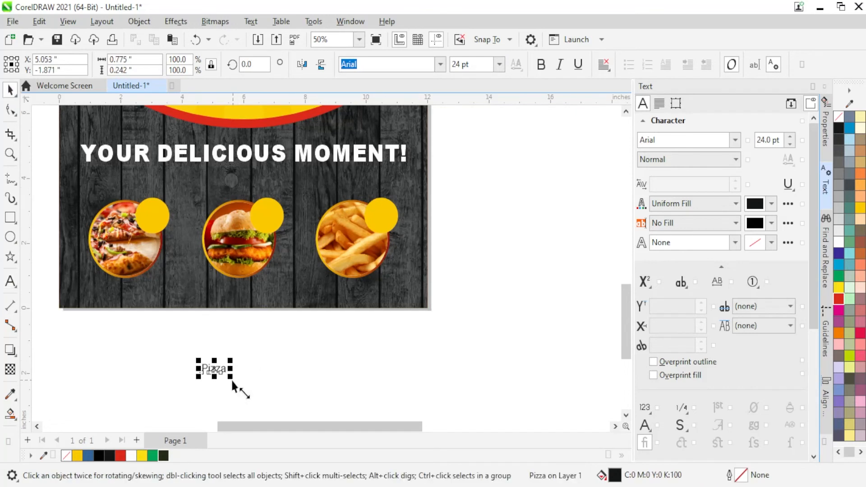
pyautogui.moveTo(230, 377); pyautogui.dragTo(154, 177)
pyautogui.scroll(1, 234, 374)
pyautogui.scroll(3, 141, 182)
pyautogui.scroll(2, 141, 181)
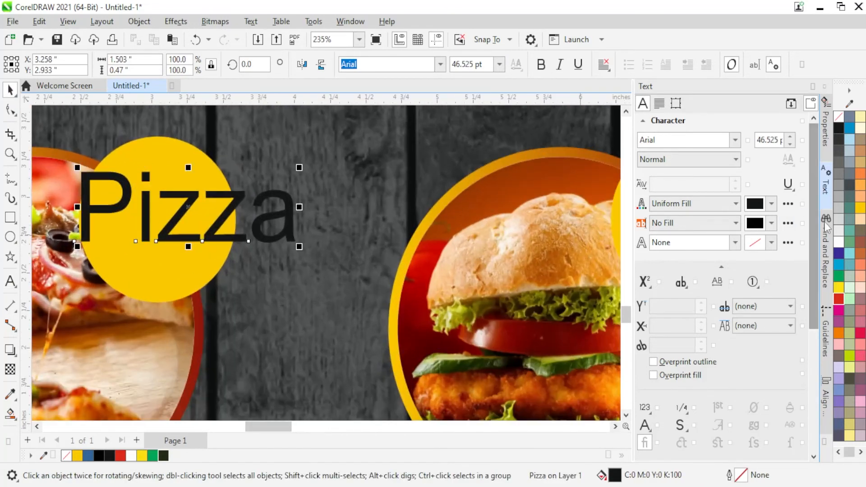
# Fill the Pizza text with red (C0 M100 Y100 K0), shrink it to fit the yellow circle and make it bold
pyautogui.click(839, 299)
pyautogui.moveTo(300, 250); pyautogui.dragTo(178, 198)
pyautogui.moveTo(165, 187); pyautogui.dragTo(185, 214)
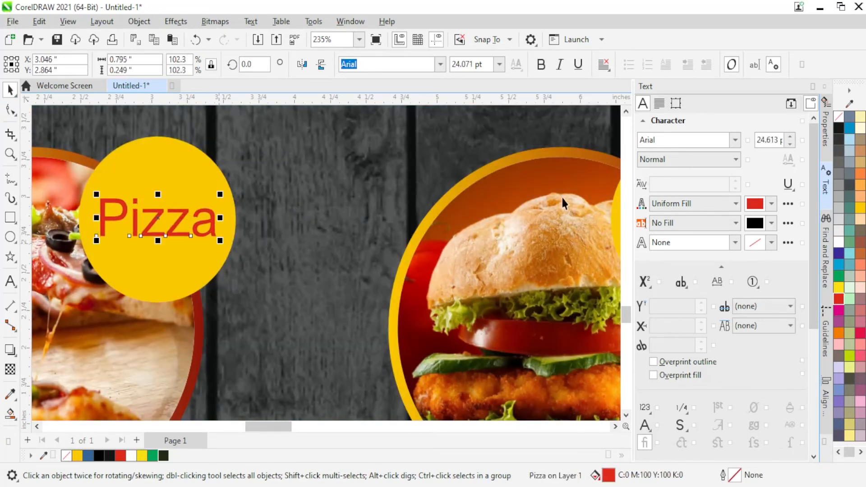
pyautogui.click(705, 159)
pyautogui.click(672, 197)
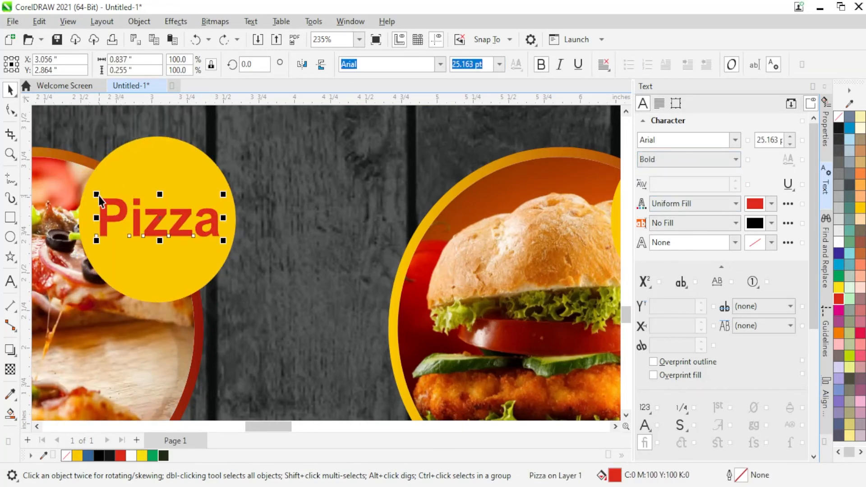
# Fit and centre the Pizza label, copy it onto the burger photo's yellow circle and change the copy to "Burger"
pyautogui.moveTo(99, 196); pyautogui.dragTo(370, 212)
pyautogui.keyDown('shift'); pyautogui.click(82, 198); pyautogui.keyUp('shift')
pyautogui.scroll(-3, 82, 201)
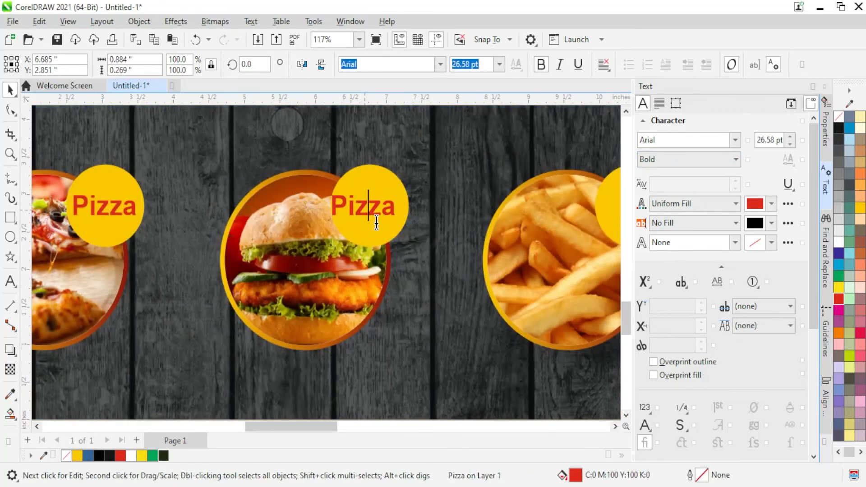
pyautogui.doubleClick(375, 222)
pyautogui.write('Burger')
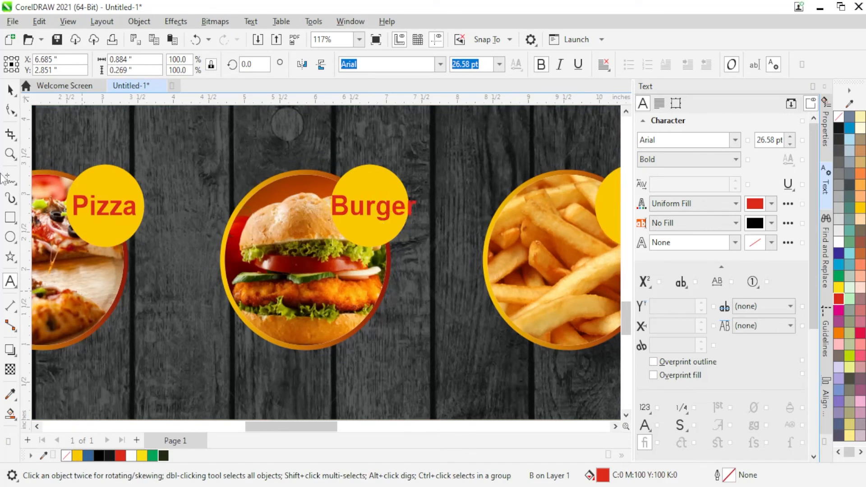
# Shrink the Burger text to about 22.5 pt and centre it horizontally and vertically on its yellow circle
pyautogui.hotkey('ctrl', 'space')
pyautogui.scroll(1, 464, 228)
pyautogui.moveTo(414, 226); pyautogui.dragTo(409, 226)
pyautogui.keyDown('shift'); pyautogui.click(363, 188); pyautogui.keyUp('shift')
pyautogui.press('c')
pyautogui.press('e')
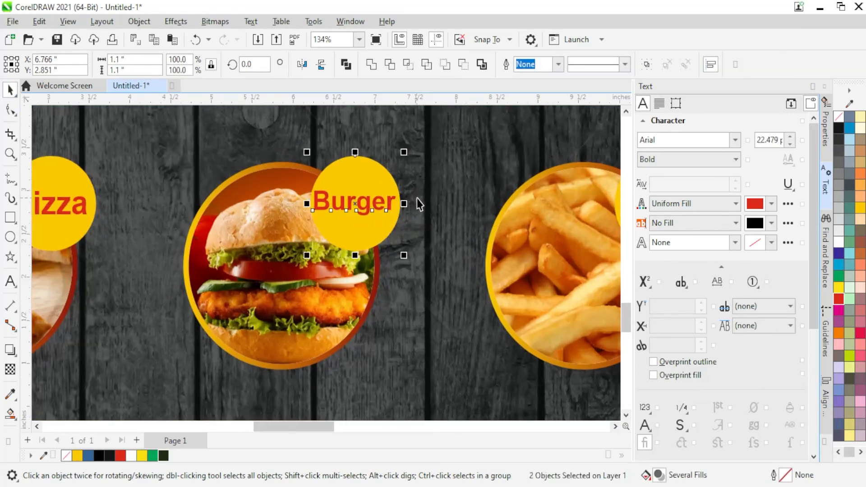
pyautogui.click(417, 199)
# Duplicate the Burger text toward the fries photo and change the copy to "Fires"
pyautogui.scroll(-2, 207, 203)
pyautogui.scroll(1, 308, 208)
pyautogui.moveTo(297, 205); pyautogui.dragTo(379, 218)
pyautogui.rightClick(380, 219)
pyautogui.doubleClick(380, 218)
pyautogui.write('Fires')
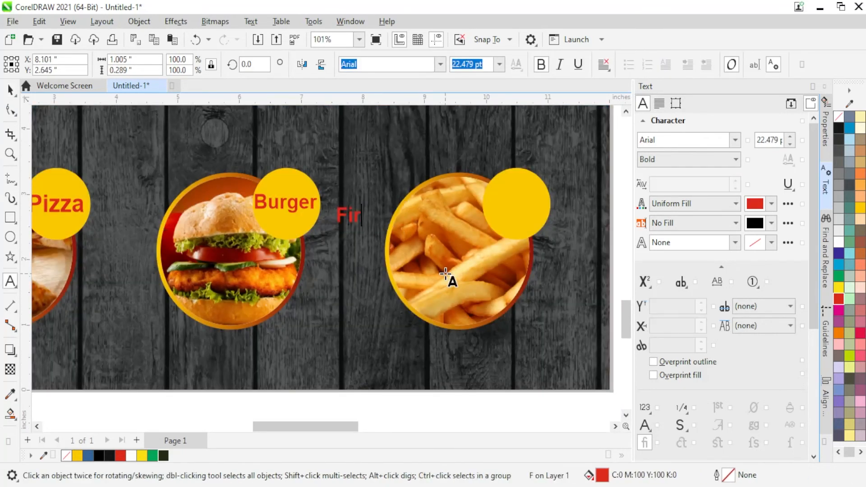
# Centre the Fires text on the fries photo's yellow circle and enlarge it to about 25.4 pt
pyautogui.keyDown('shift'); pyautogui.click(548, 198); pyautogui.keyUp('shift')
pyautogui.press('c')
pyautogui.press('e')
pyautogui.click(527, 207)
pyautogui.scroll(3, 532, 210)
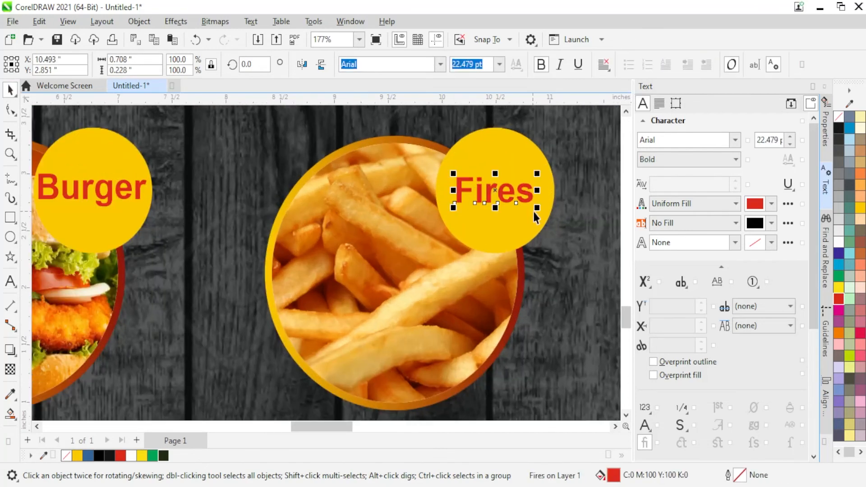
pyautogui.moveTo(534, 212); pyautogui.dragTo(541, 214)
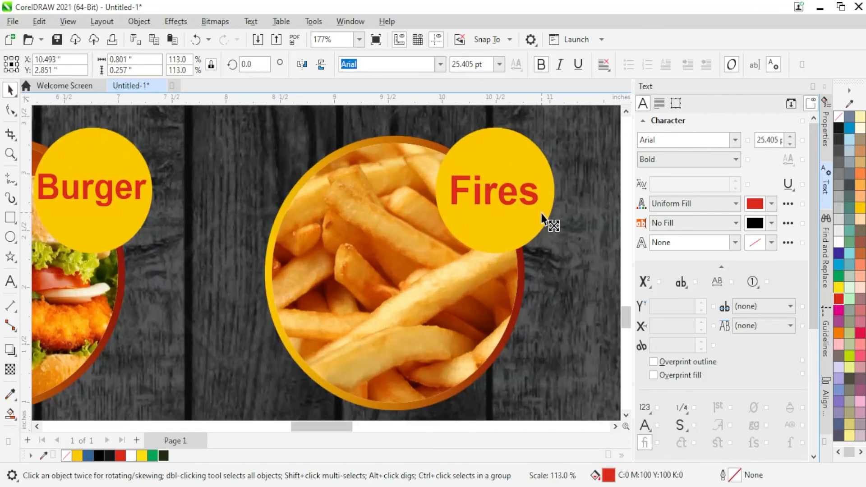
pyautogui.scroll(-8, 414, 199)
pyautogui.click(524, 216)
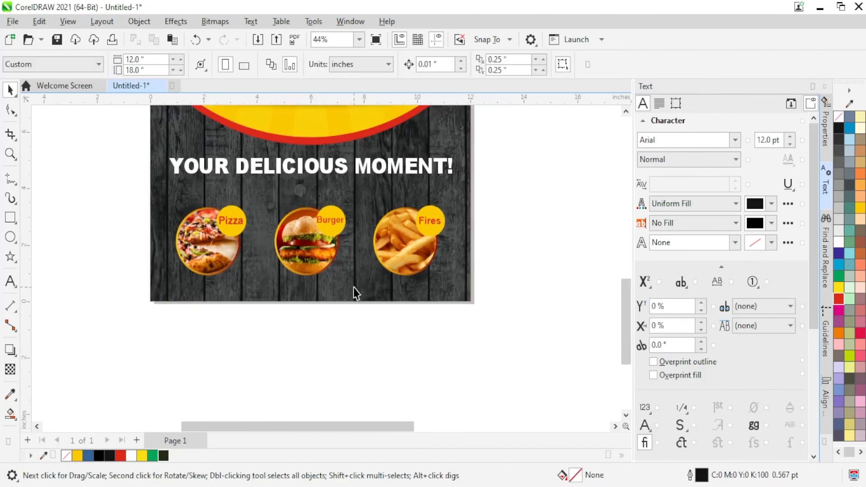
# Select all the poster objects, fit them in the view and check the design in a full-screen preview
pyautogui.scroll(-2, 350, 243)
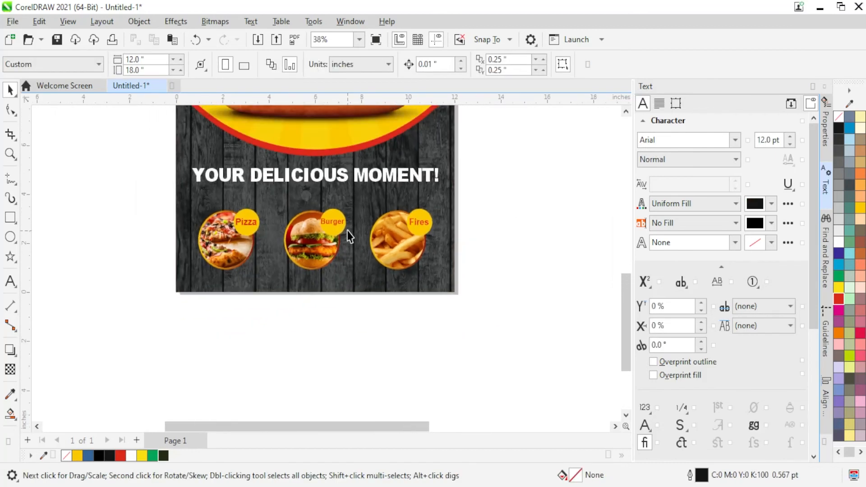
pyautogui.scroll(-4, 326, 288)
pyautogui.moveTo(242, 114); pyautogui.dragTo(426, 326)
pyautogui.hotkey('shift', 'F2')
pyautogui.press('F9')
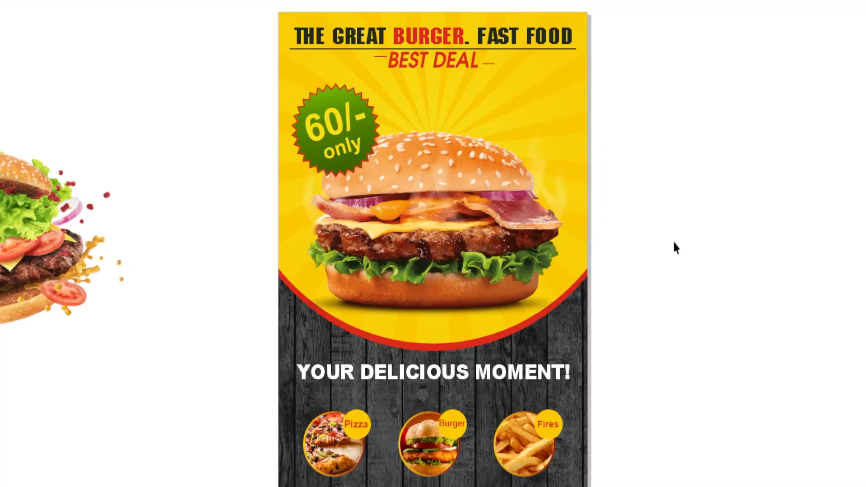
pyautogui.press('Escape')
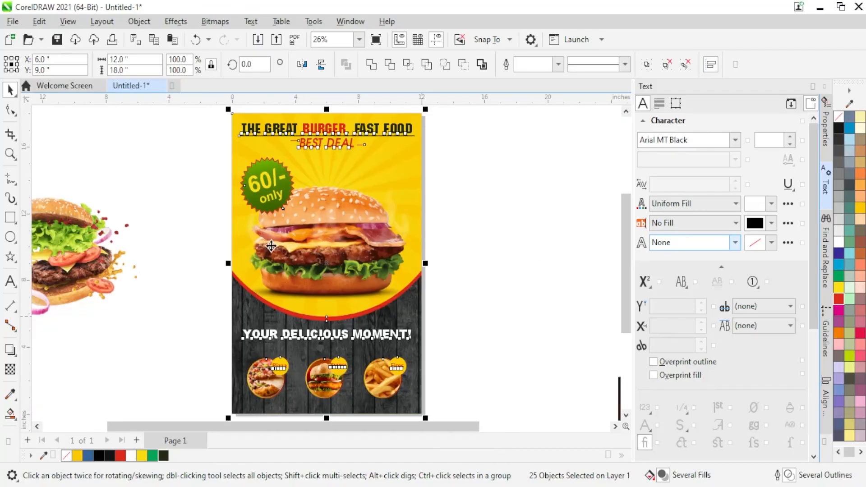
# Move the leftover burger picture farther from the poster's left side and preview the whole poster full screen
pyautogui.scroll(-2, 273, 241)
pyautogui.moveTo(130, 247); pyautogui.dragTo(44, 247)
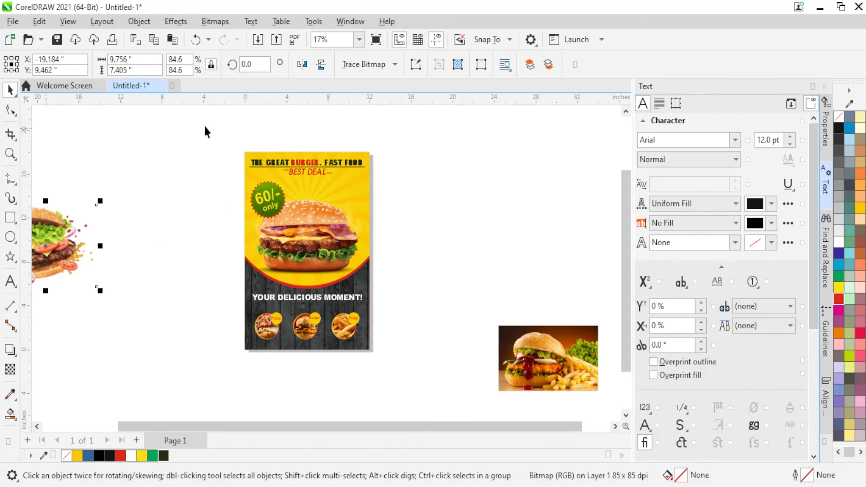
pyautogui.moveTo(207, 132); pyautogui.dragTo(431, 388)
pyautogui.hotkey('shift', 'F2')
pyautogui.press('F9')
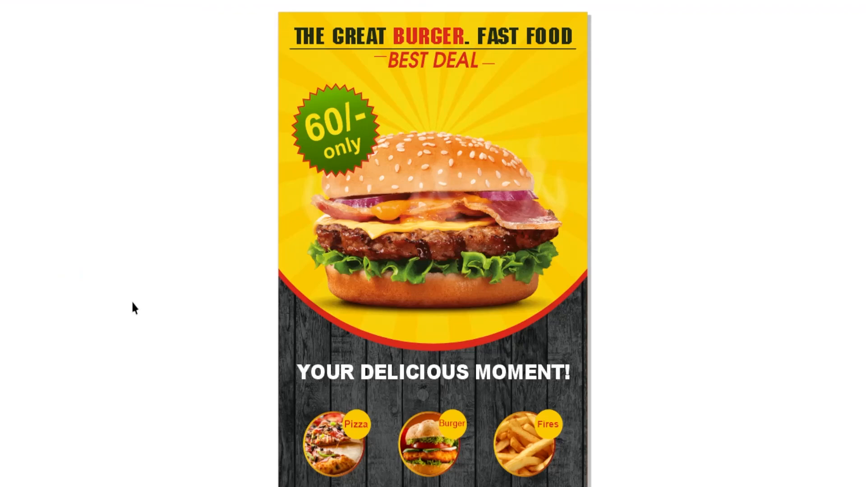
pyautogui.press('Escape')
# Draw a horizontal line about 10.67 inches long just below the YOUR DELICIOUS MOMENT! slogan
pyautogui.scroll(1, 440, 332)
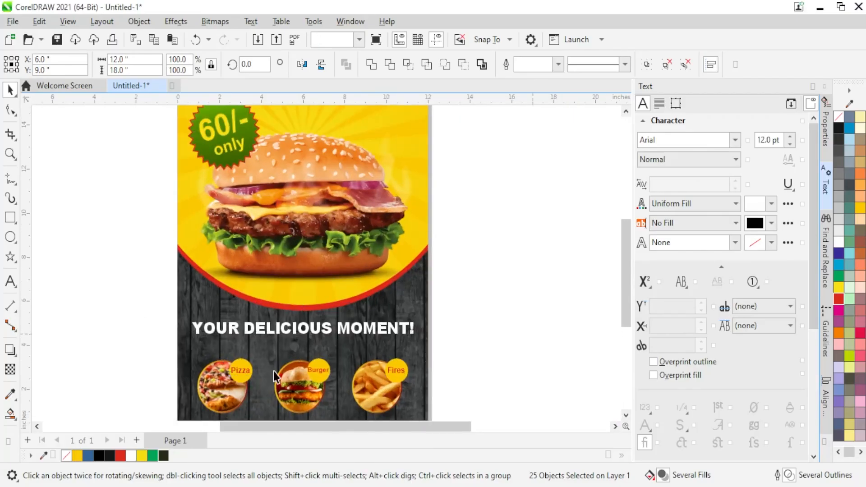
pyautogui.scroll(2, 273, 372)
pyautogui.press('Escape')
pyautogui.click(7, 181)
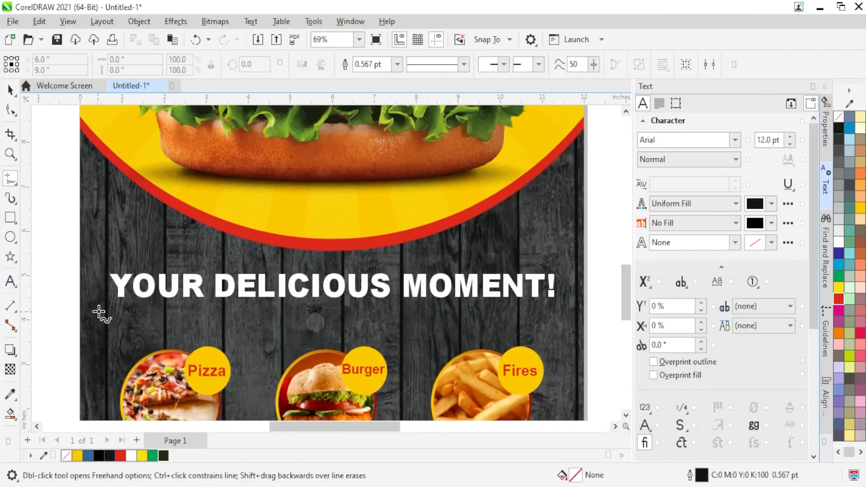
pyautogui.click(107, 316)
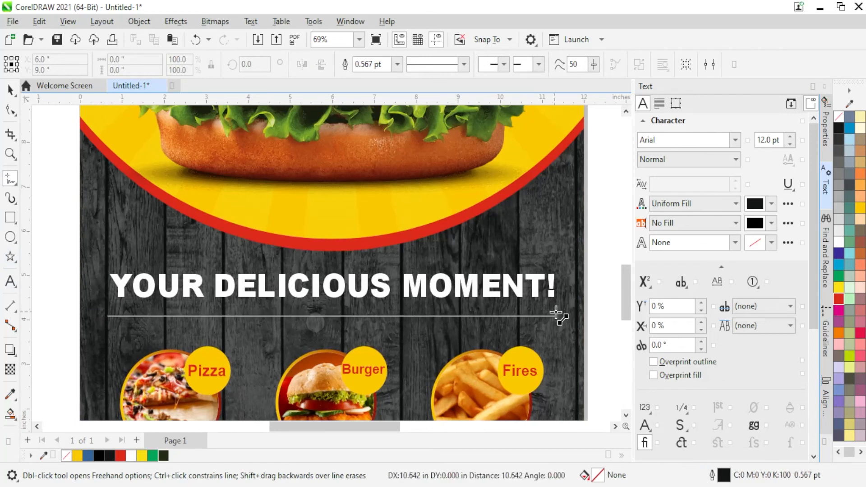
pyautogui.click(559, 315)
pyautogui.click(10, 90)
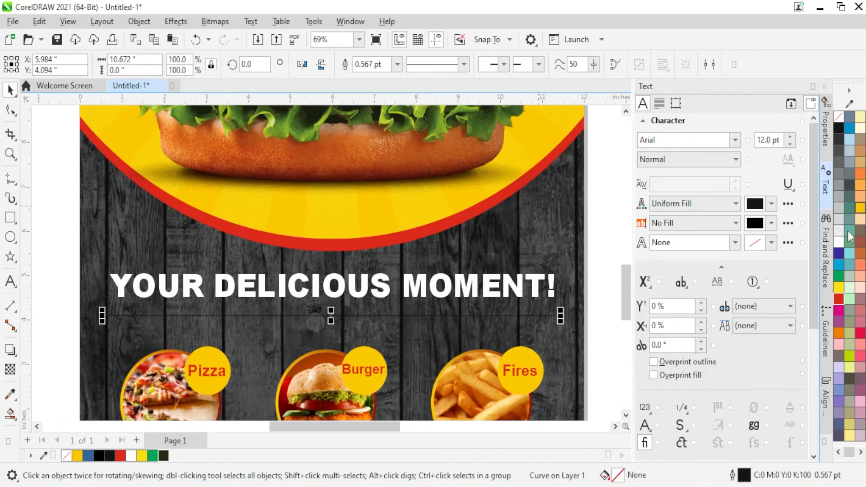
# Colour the line under the slogan yellow (C0 M20 Y100 K0) and set its outline width to 5 pt
pyautogui.rightClick(862, 209)
pyautogui.click(785, 218)
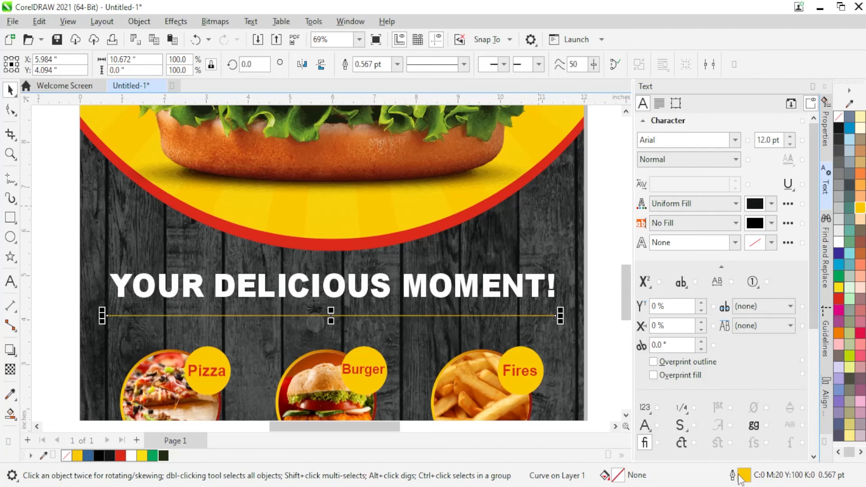
pyautogui.doubleClick(740, 476)
pyautogui.write('1')
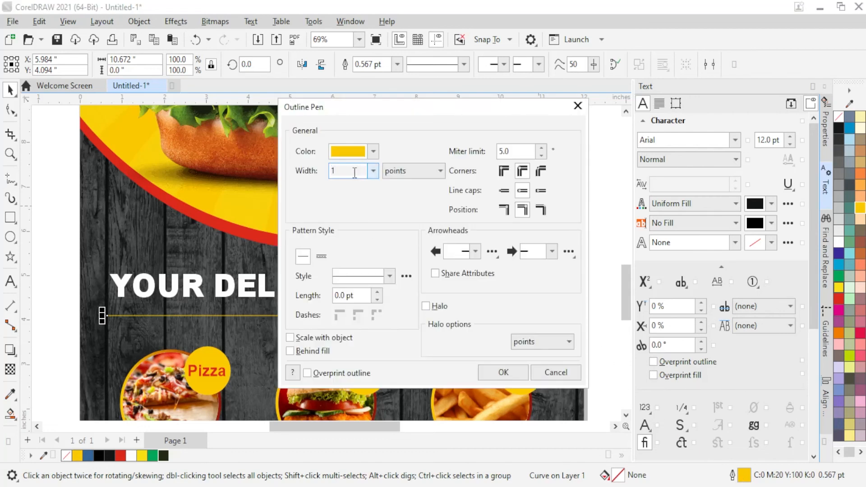
pyautogui.click(503, 372)
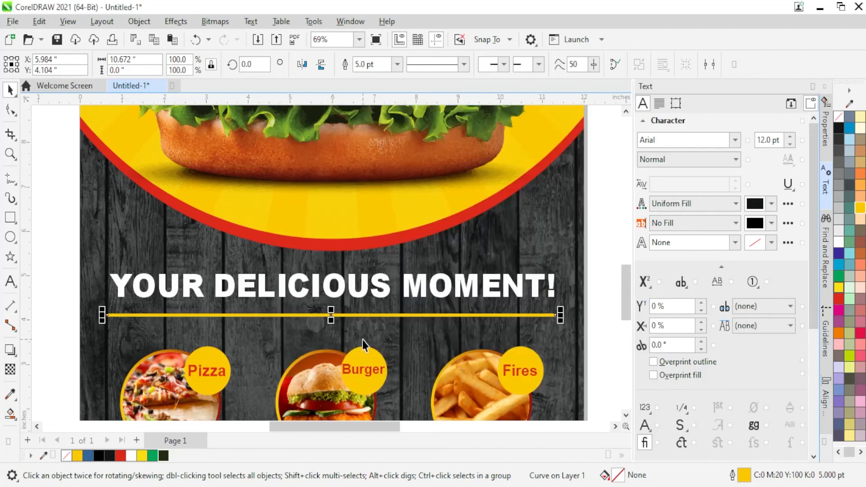
# Duplicate the yellow line slightly below the original and set the copy's outline width to 2 pt
pyautogui.scroll(5, 331, 315)
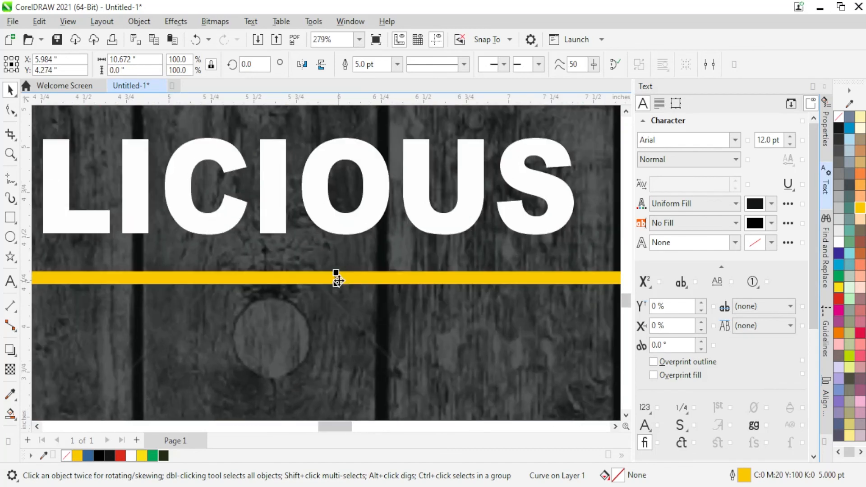
pyautogui.moveTo(339, 280); pyautogui.dragTo(337, 299)
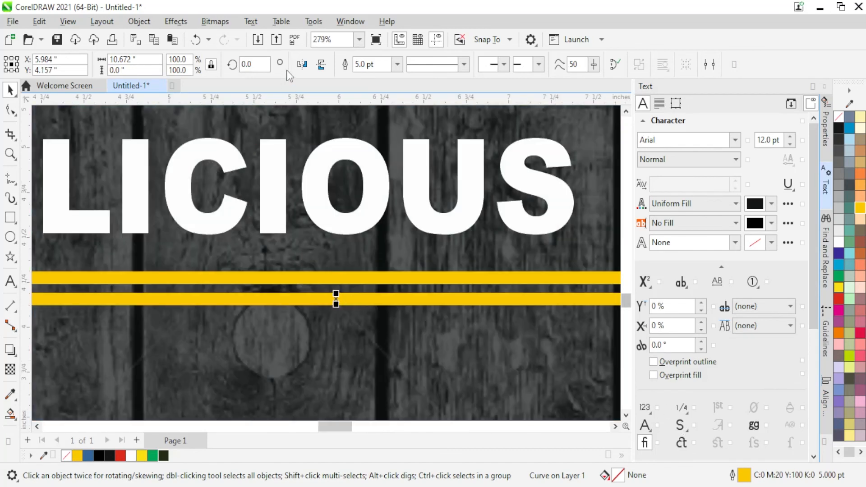
pyautogui.click(370, 65)
pyautogui.write('2')
pyautogui.press('Return')
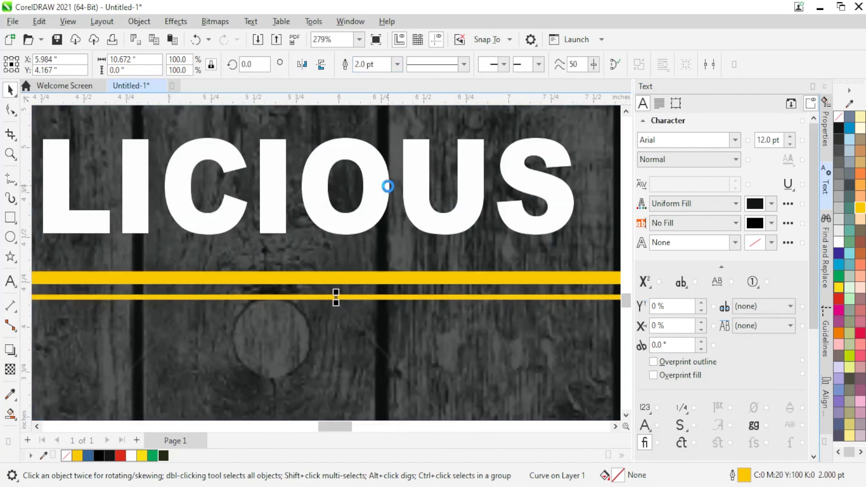
# Select all the poster objects, zoom to them and check the slogan's double underline in a full-screen preview
pyautogui.scroll(-3, 302, 243)
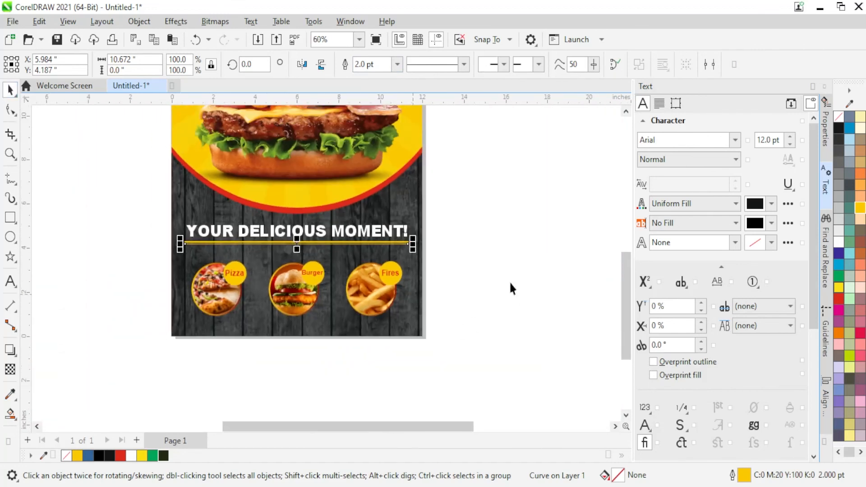
pyautogui.click(510, 281)
pyautogui.scroll(-1, 388, 347)
pyautogui.scroll(-1, 389, 349)
pyautogui.moveTo(226, 134); pyautogui.dragTo(491, 379)
pyautogui.hotkey('shift', 'F2')
pyautogui.press('F9')
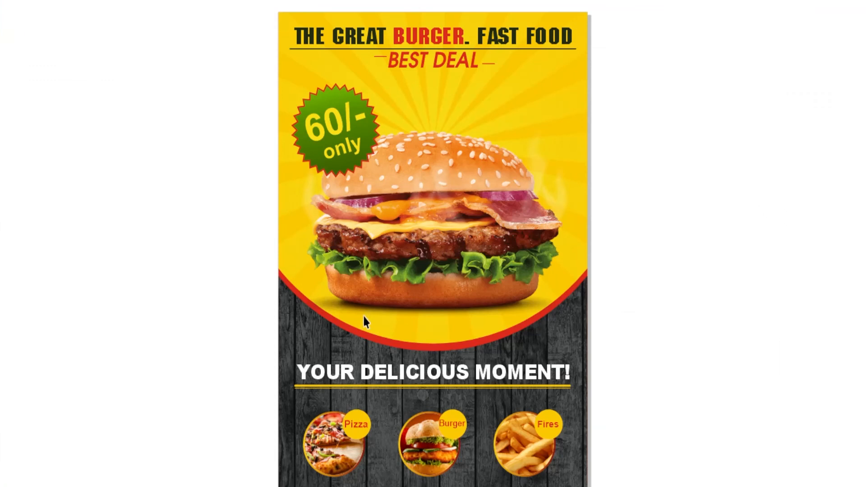
pyautogui.click(193, 291)
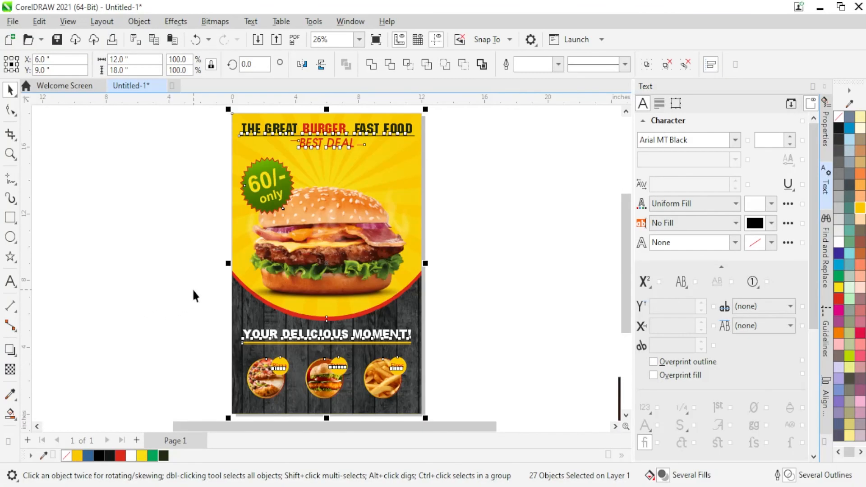